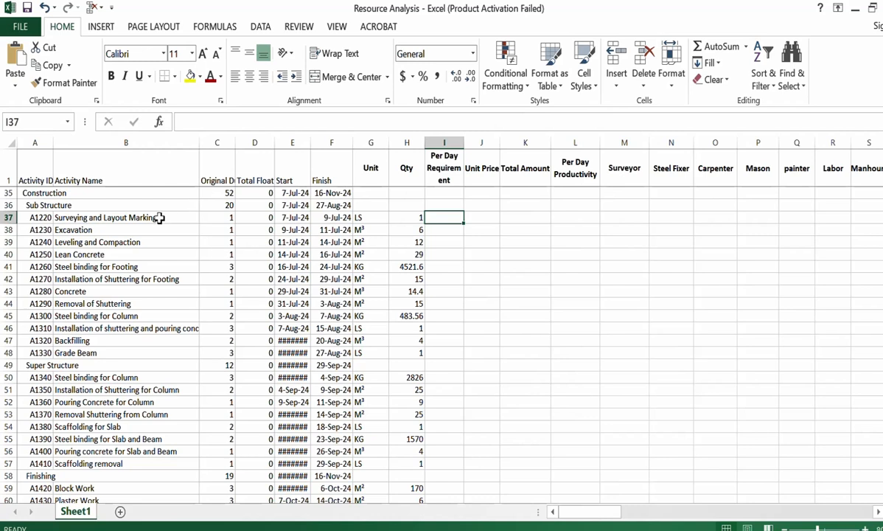
- Calculate the per-day requirement for Surveying and Layout Marking as =H37/C37 and fill the formula down through row 68
{"action": "left_click", "coordinate": [154, 216]}
{"action": "left_click", "coordinate": [449, 217]}
{"action": "type", "text": "="}
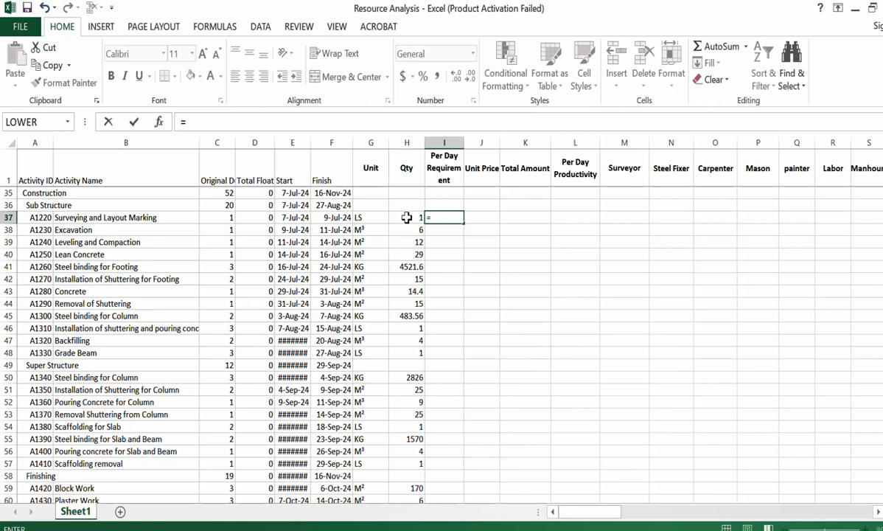
{"action": "left_click", "coordinate": [406, 217]}
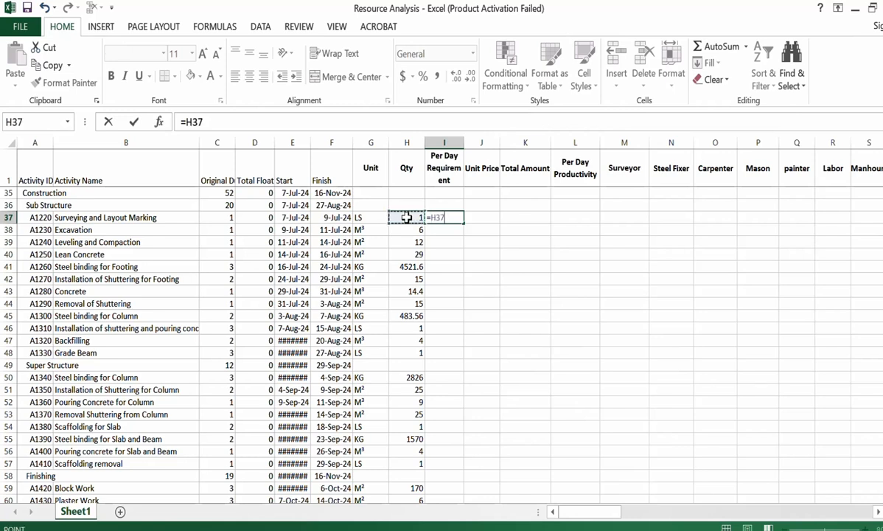
{"action": "type", "text": "/"}
{"action": "left_click", "coordinate": [215, 214]}
{"action": "key", "text": "Return"}
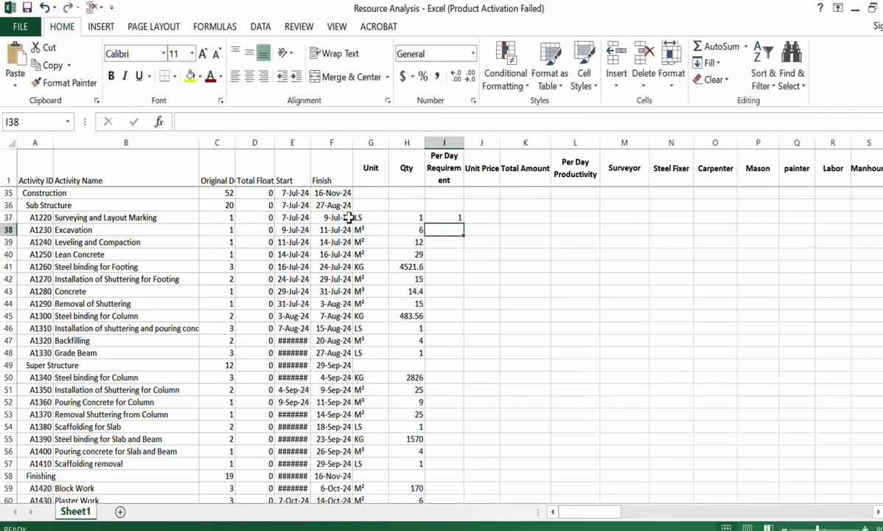
{"action": "left_click", "coordinate": [450, 217]}
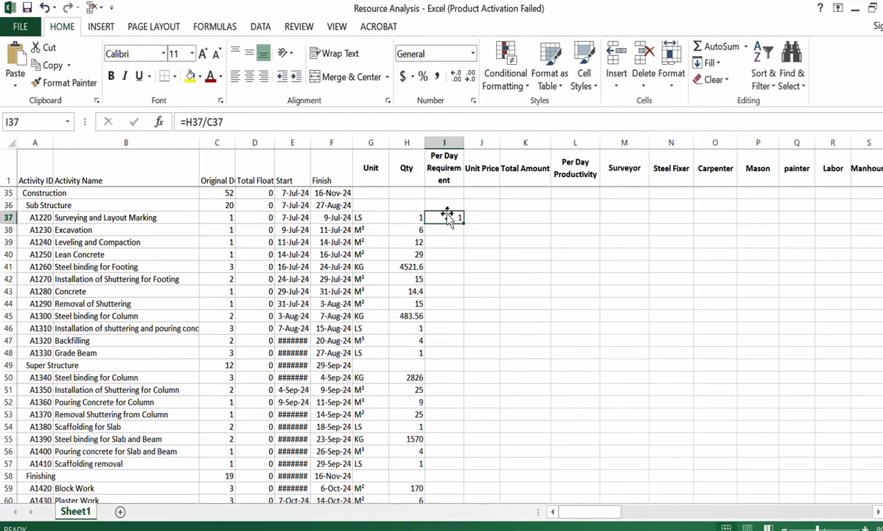
{"action": "left_click_drag", "start_coordinate": [463, 222], "coordinate": [483, 384]}
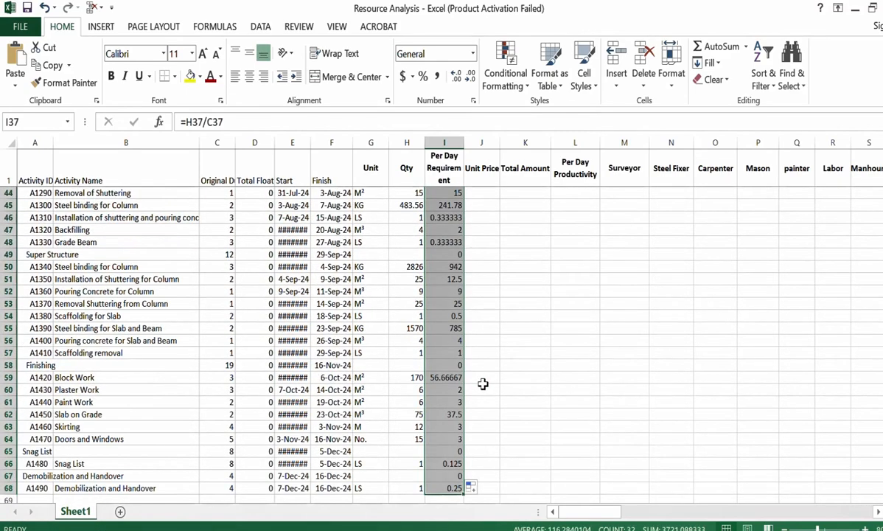
- Examine the per-day requirement formulas in rows 38 to 41, including the quantity formula for Steel binding for Footing
{"action": "scroll", "coordinate": [483, 384], "scroll_direction": "up", "scroll_amount": 4}
{"action": "left_click", "coordinate": [450, 269]}
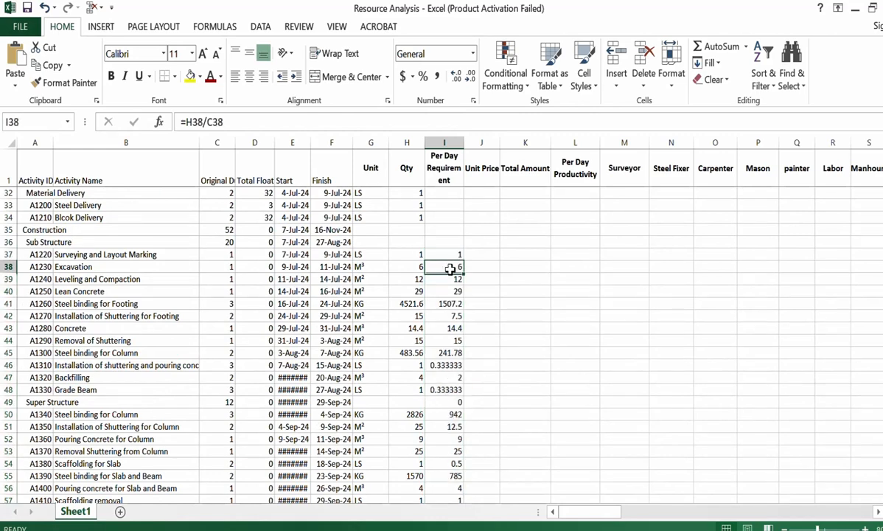
{"action": "double_click", "coordinate": [449, 269]}
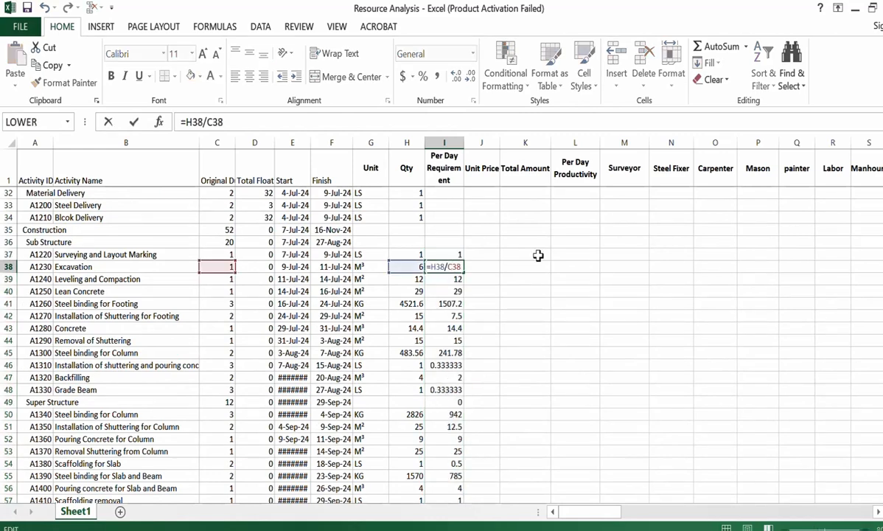
{"action": "key", "text": "Escape"}
{"action": "double_click", "coordinate": [450, 281]}
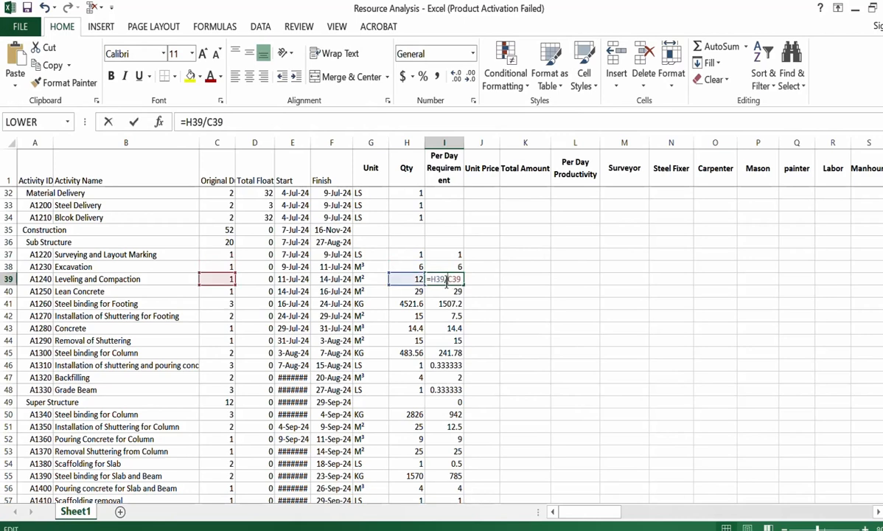
{"action": "key", "text": "Escape"}
{"action": "left_click", "coordinate": [455, 292]}
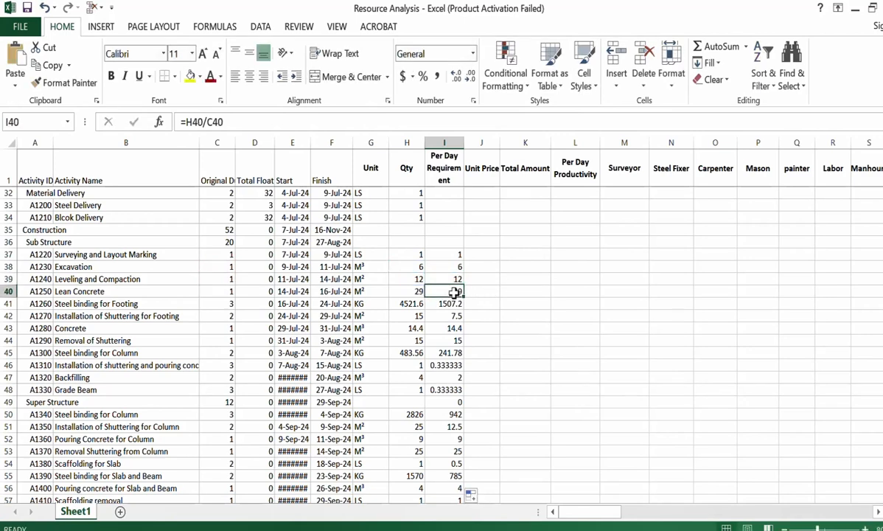
{"action": "left_click", "coordinate": [450, 304]}
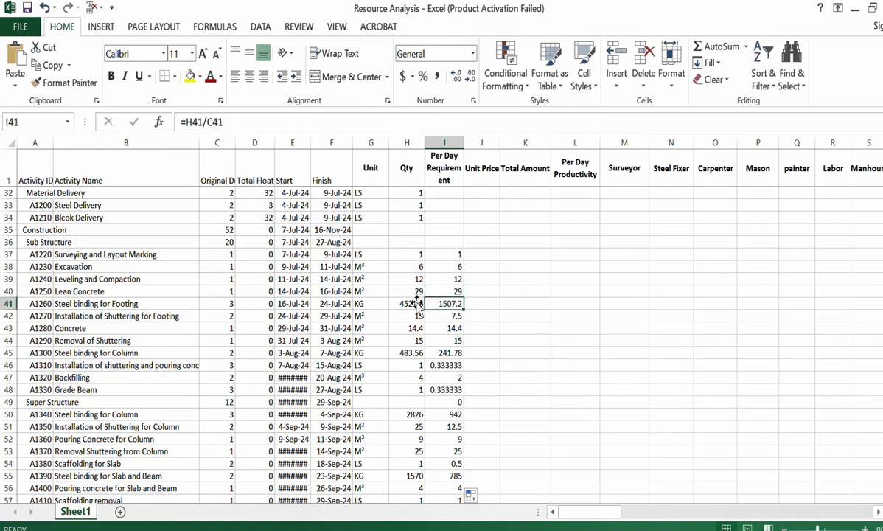
{"action": "left_click", "coordinate": [411, 303]}
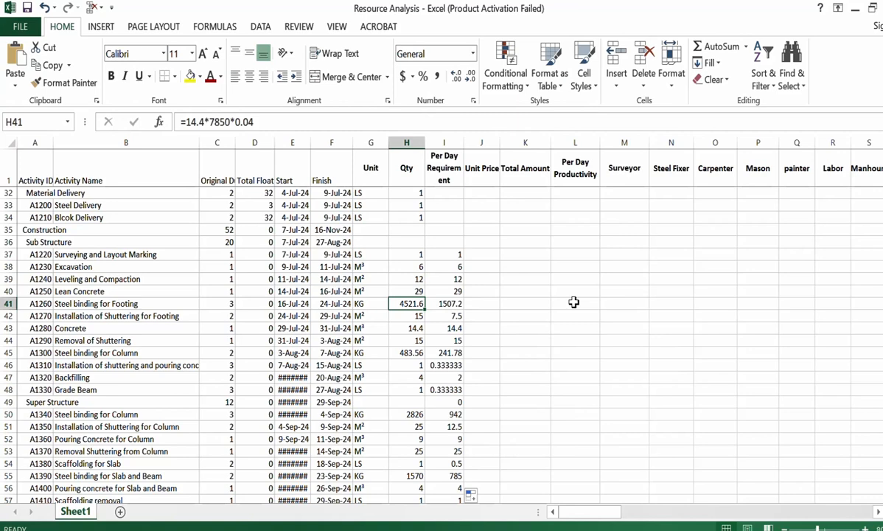
{"action": "left_click", "coordinate": [450, 304]}
{"action": "key", "text": "F2"}
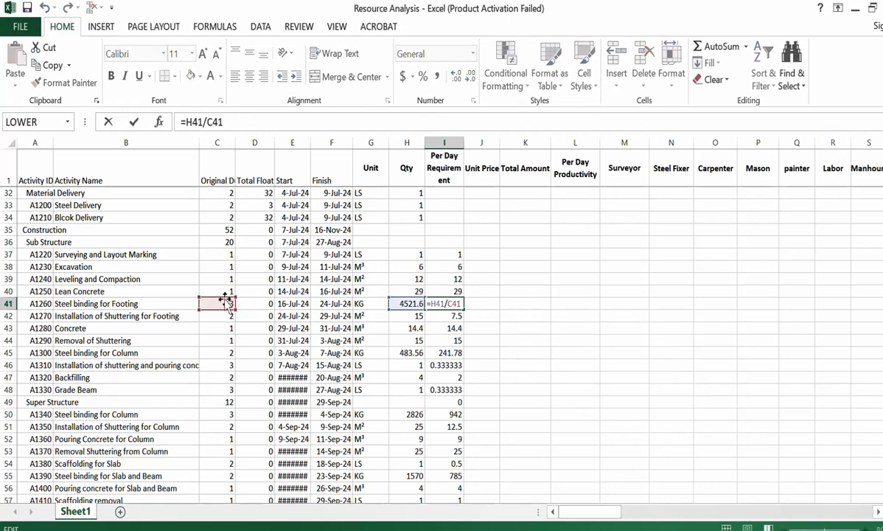
{"action": "key", "text": "Escape"}
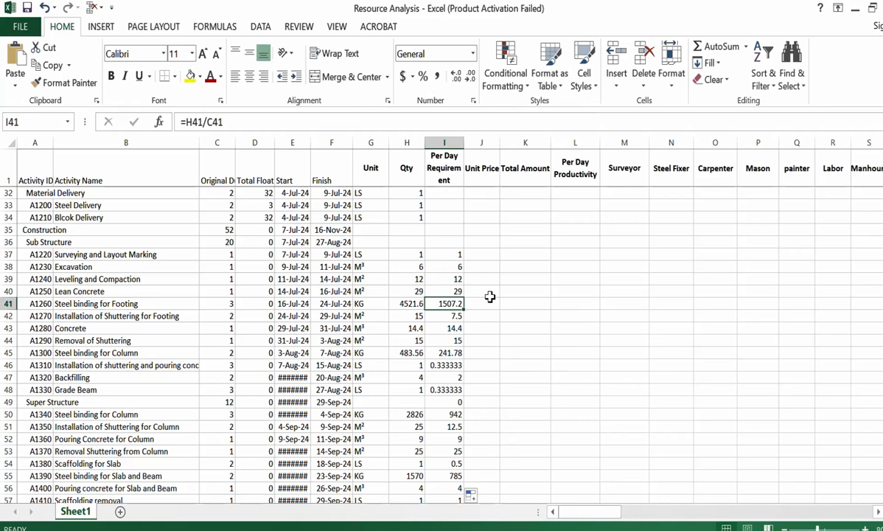
{"action": "left_click", "coordinate": [482, 304]}
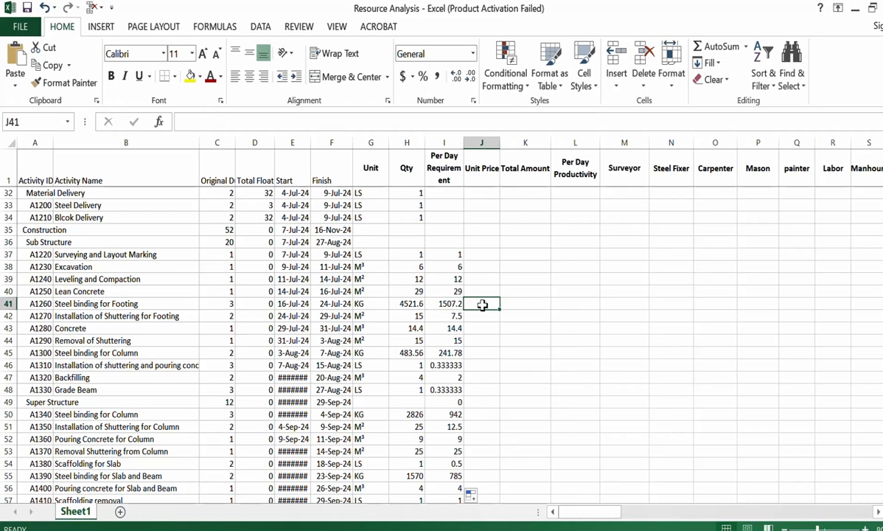
{"action": "left_click", "coordinate": [515, 303]}
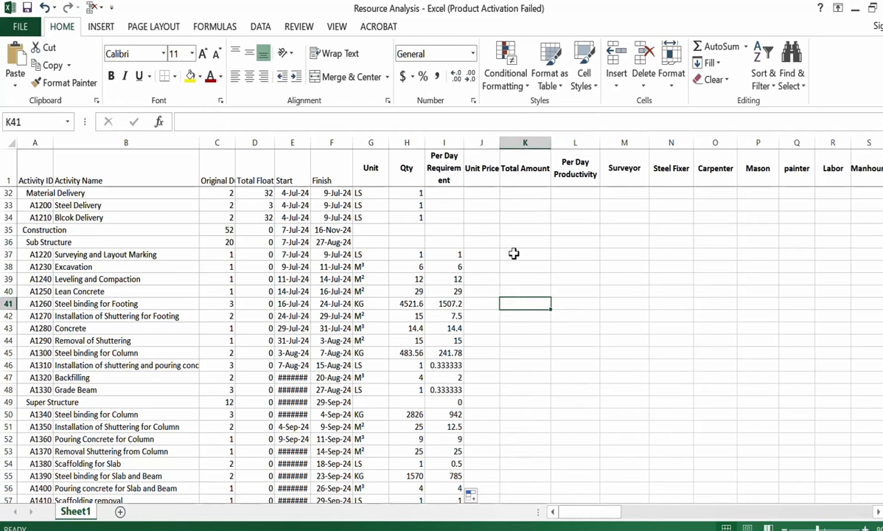
{"action": "left_click", "coordinate": [512, 253]}
{"action": "left_click", "coordinate": [480, 252]}
{"action": "left_click", "coordinate": [448, 253]}
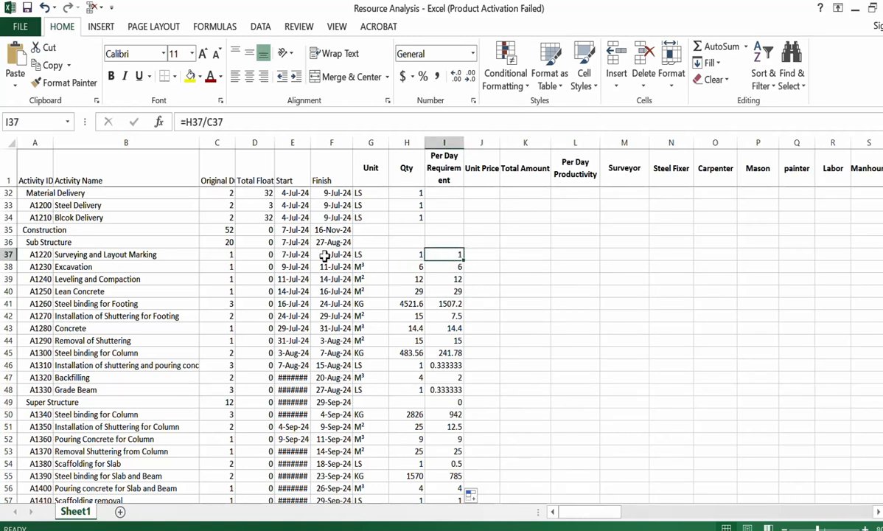
{"action": "left_click", "coordinate": [157, 255]}
{"action": "left_click", "coordinate": [450, 254]}
- Delete the Per Day Productivity column from the sheet
{"action": "left_click", "coordinate": [575, 143]}
{"action": "right_click", "coordinate": [573, 143]}
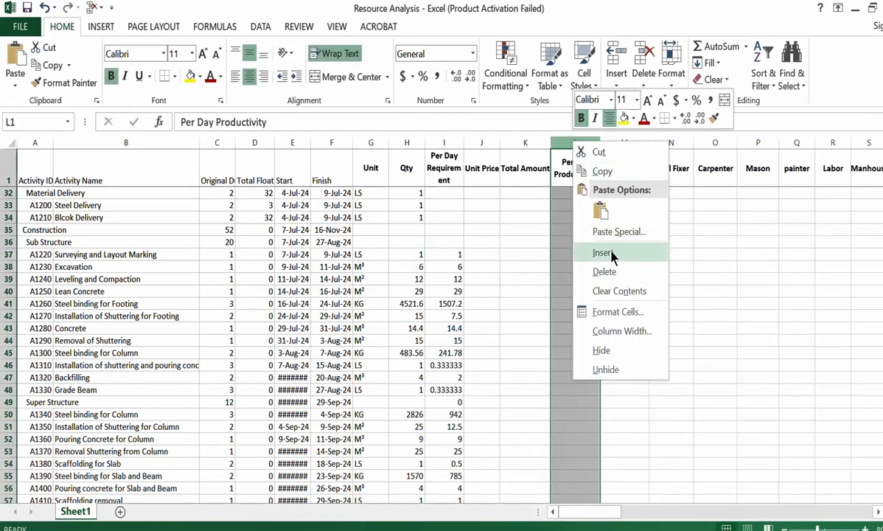
{"action": "left_click", "coordinate": [606, 271]}
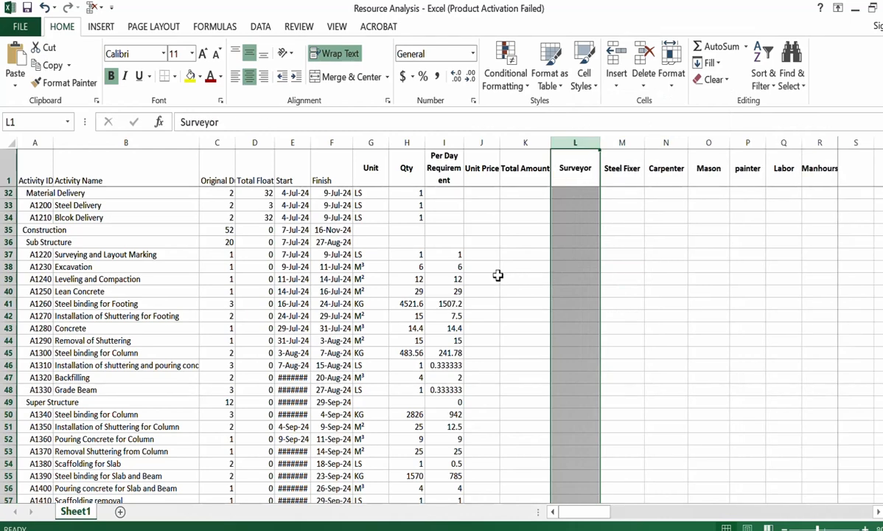
- Assign 1 surveyor to the Surveying and Layout Marking activity
{"action": "left_click", "coordinate": [482, 254]}
{"action": "left_click", "coordinate": [564, 253]}
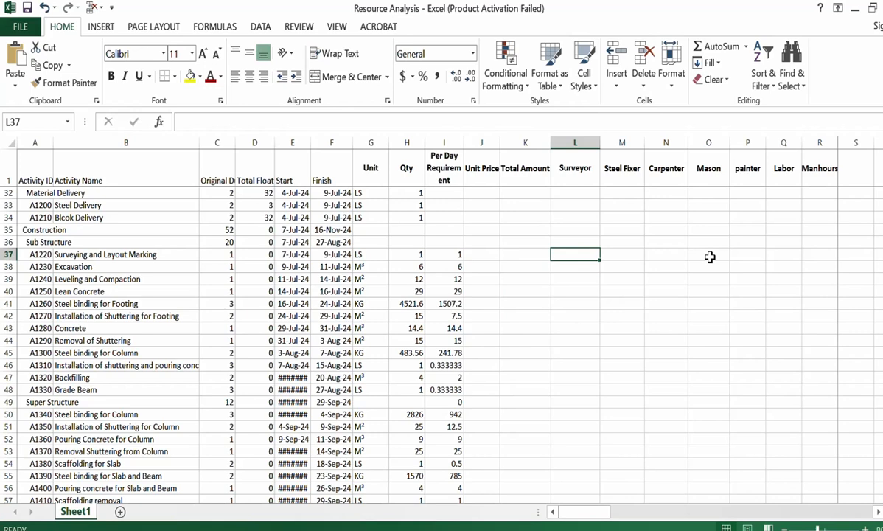
{"action": "type", "text": "1"}
{"action": "key", "text": "Return"}
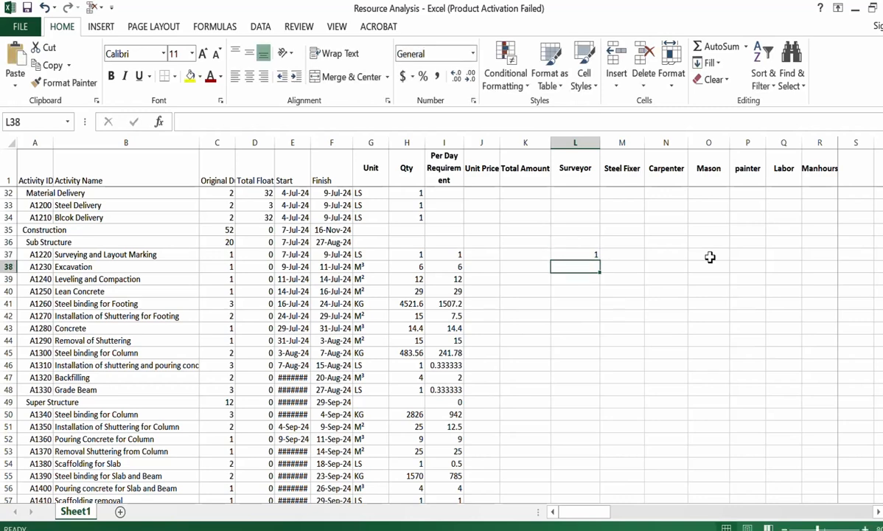
- Add an "Excavator" column heading in cell S1, after the Manhours column
{"action": "left_click", "coordinate": [148, 267]}
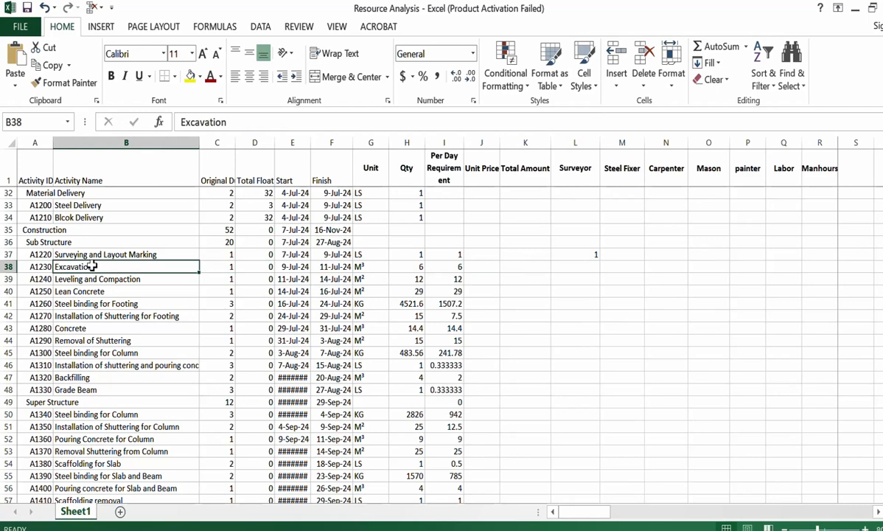
{"action": "left_click", "coordinate": [587, 266]}
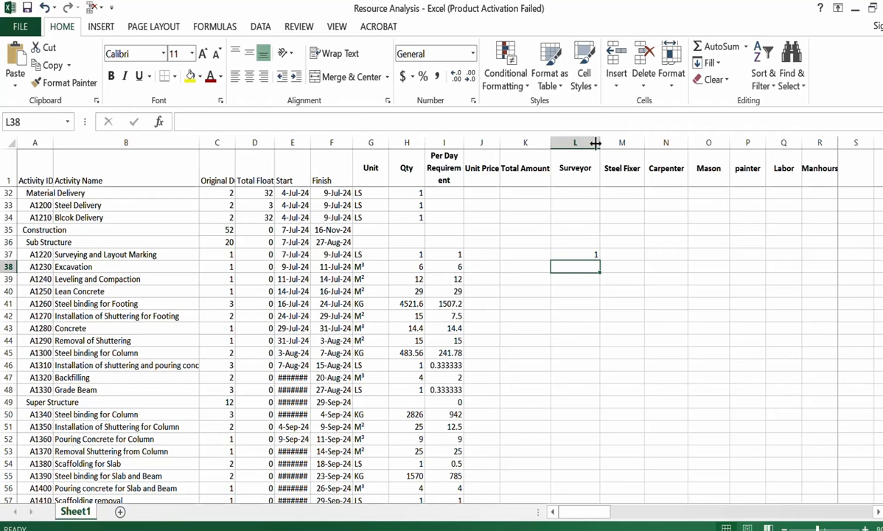
{"action": "left_click", "coordinate": [863, 180]}
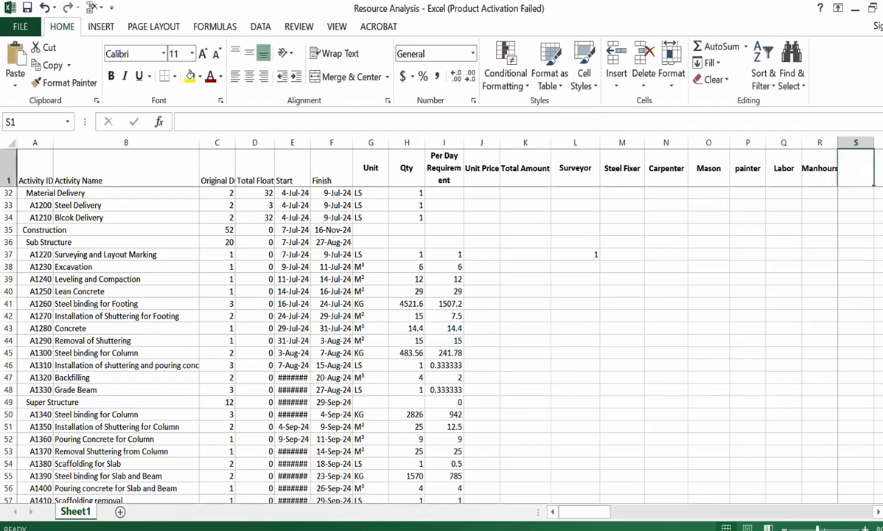
{"action": "type", "text": "Exc"}
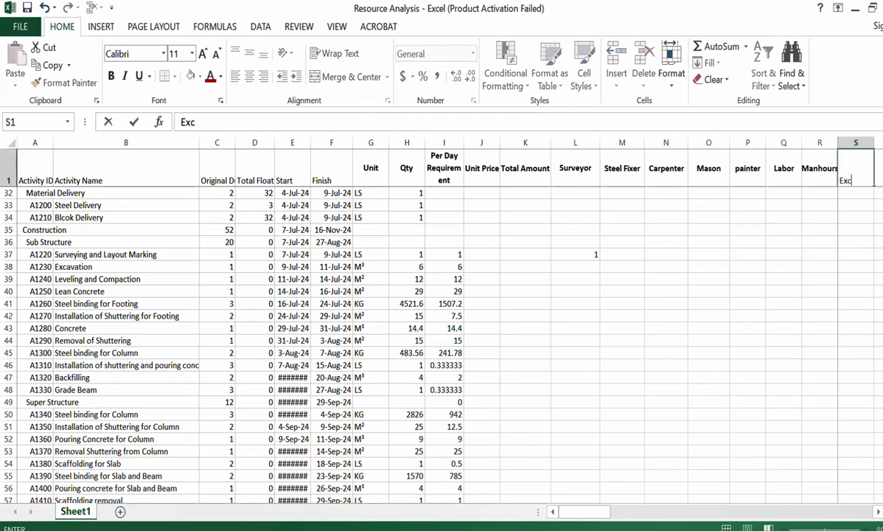
{"action": "type", "text": "avator"}
{"action": "scroll", "coordinate": [760, 292], "scroll_direction": "up", "scroll_amount": 8}
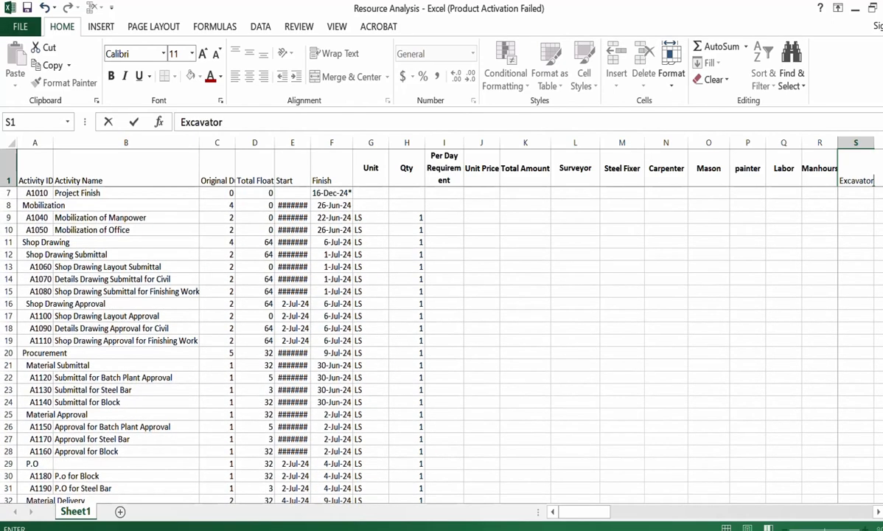
{"action": "left_click", "coordinate": [759, 292]}
- Calculate the excavator requirement for the Excavation activity in S38 with the formula =I38/10
{"action": "scroll", "coordinate": [760, 293], "scroll_direction": "down", "scroll_amount": 8}
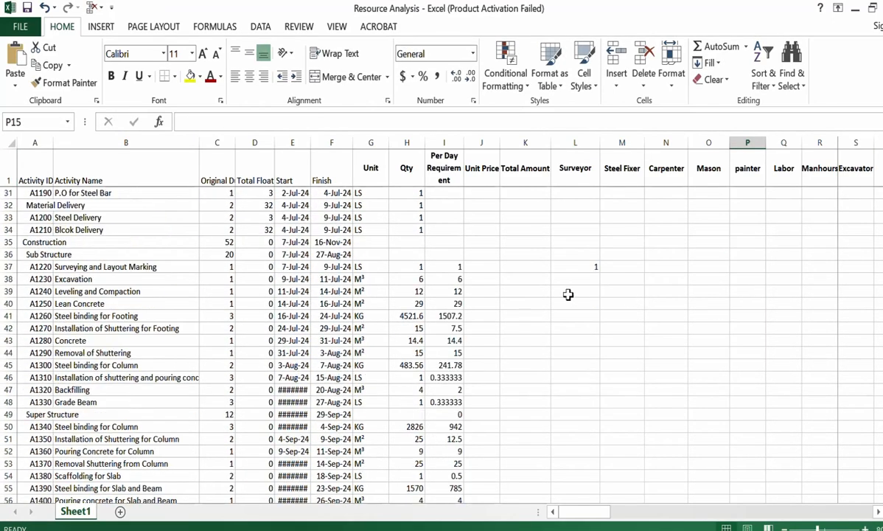
{"action": "left_click", "coordinate": [591, 268]}
{"action": "left_click", "coordinate": [849, 267]}
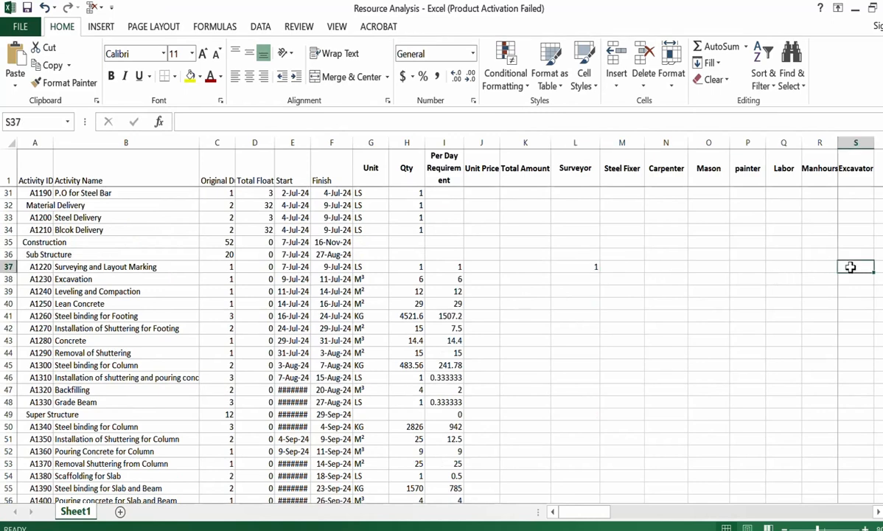
{"action": "left_click", "coordinate": [862, 279]}
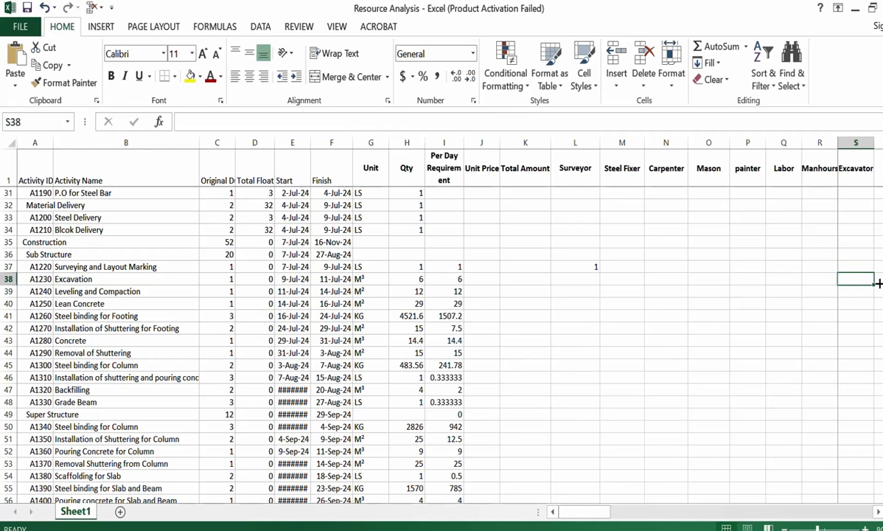
{"action": "type", "text": "="}
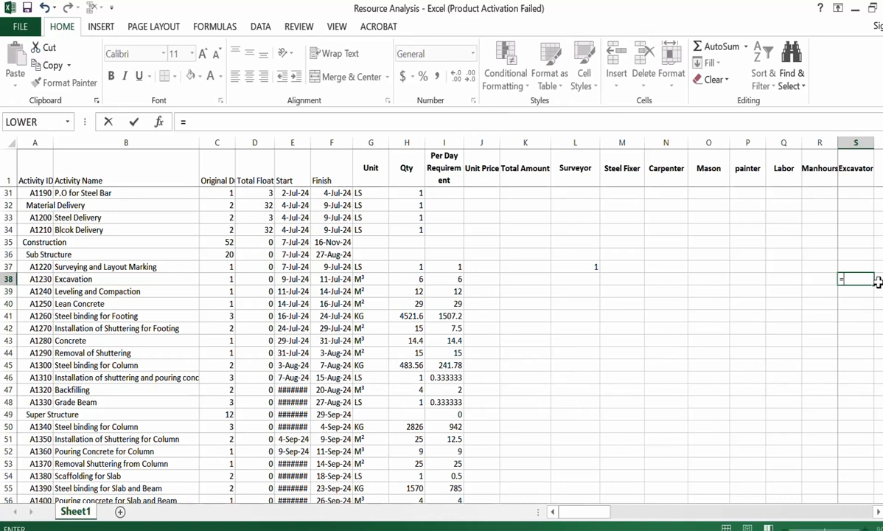
{"action": "left_click", "coordinate": [445, 278]}
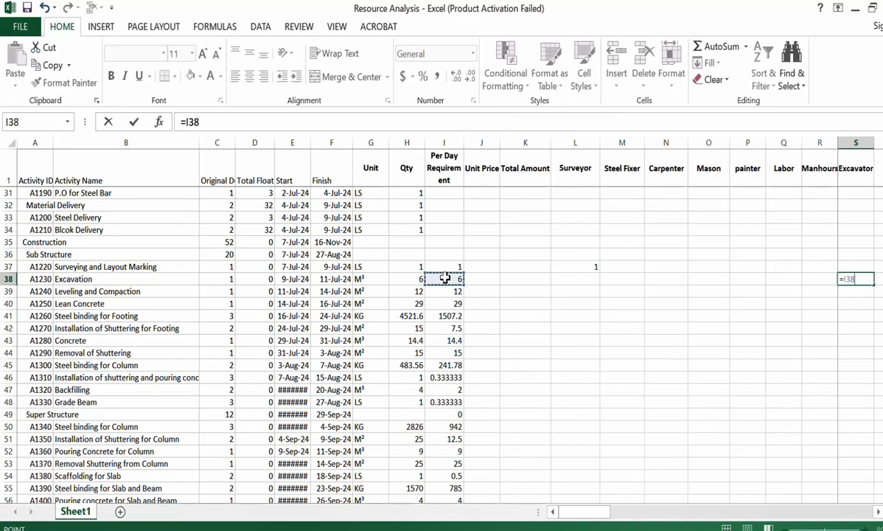
{"action": "type", "text": "/"}
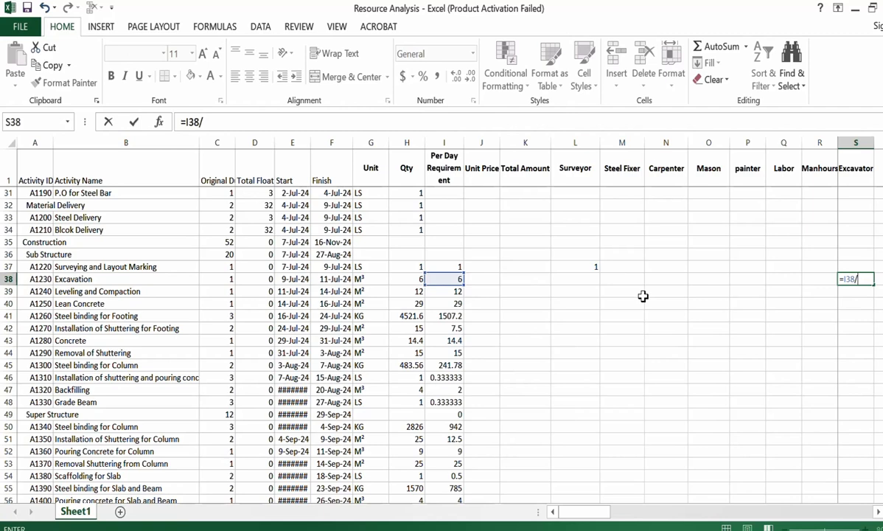
{"action": "type", "text": "10*"}
{"action": "key", "text": "BackSpace"}
{"action": "key", "text": "Return"}
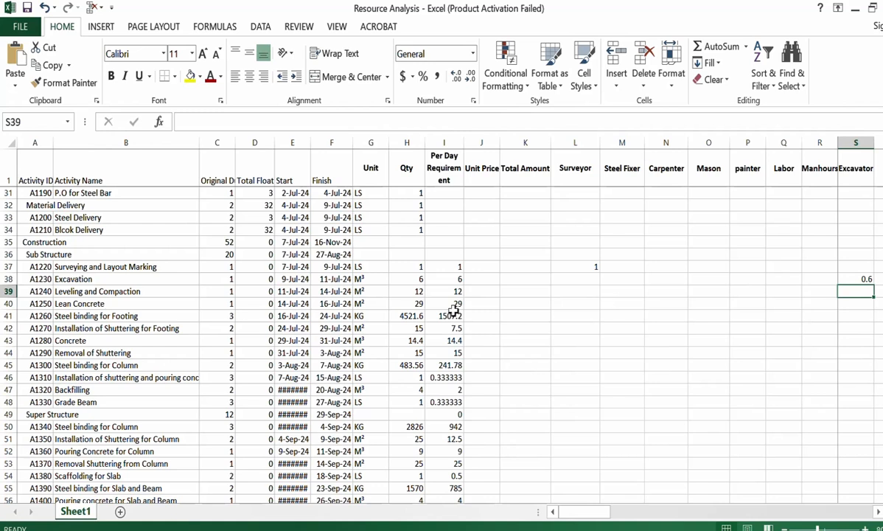
- Add a "Roller" column heading in cell T1, after the Excavator column
{"action": "left_click", "coordinate": [107, 292]}
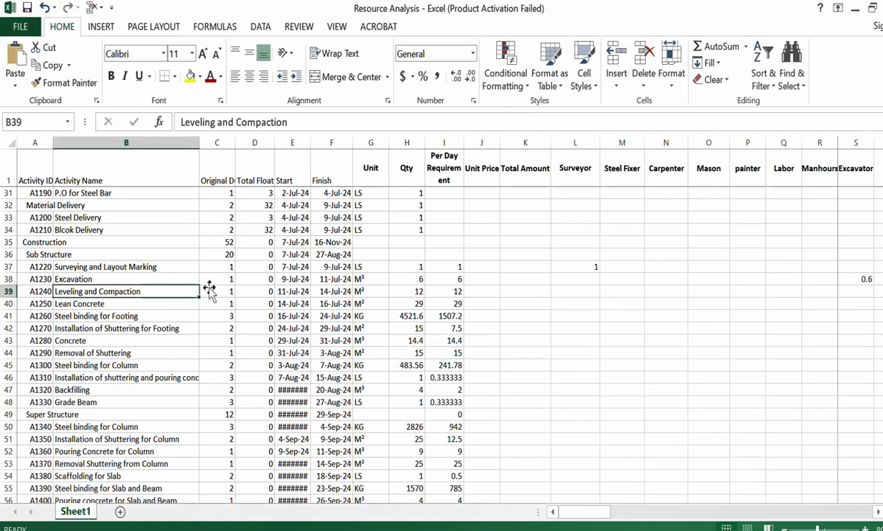
{"action": "left_click", "coordinate": [451, 293]}
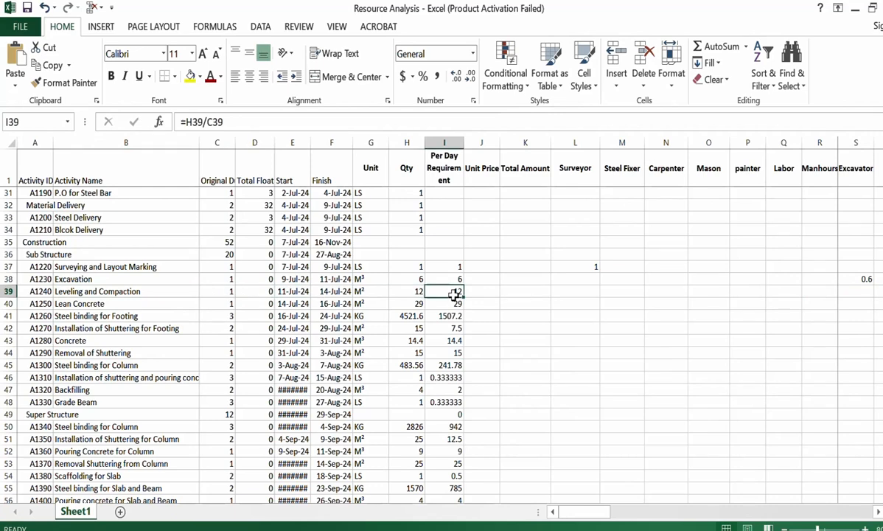
{"action": "left_click", "coordinate": [877, 512]}
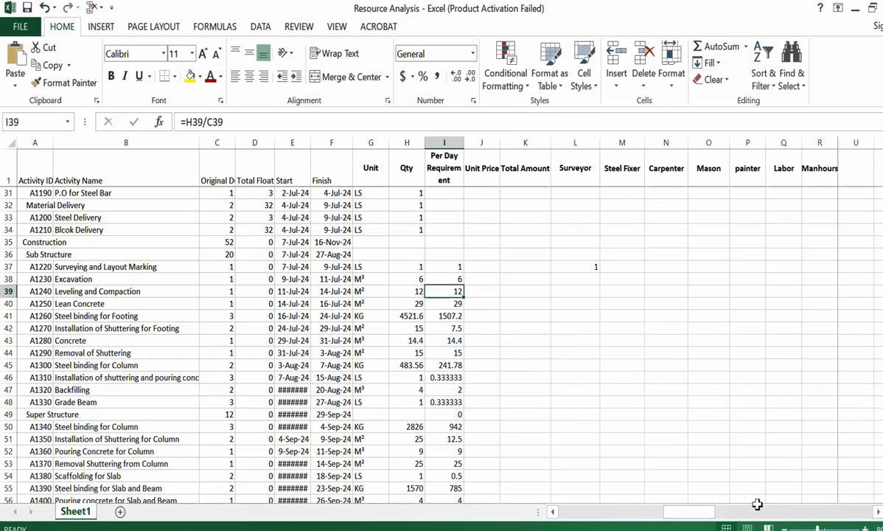
{"action": "left_click_drag", "start_coordinate": [649, 511], "coordinate": [560, 501]}
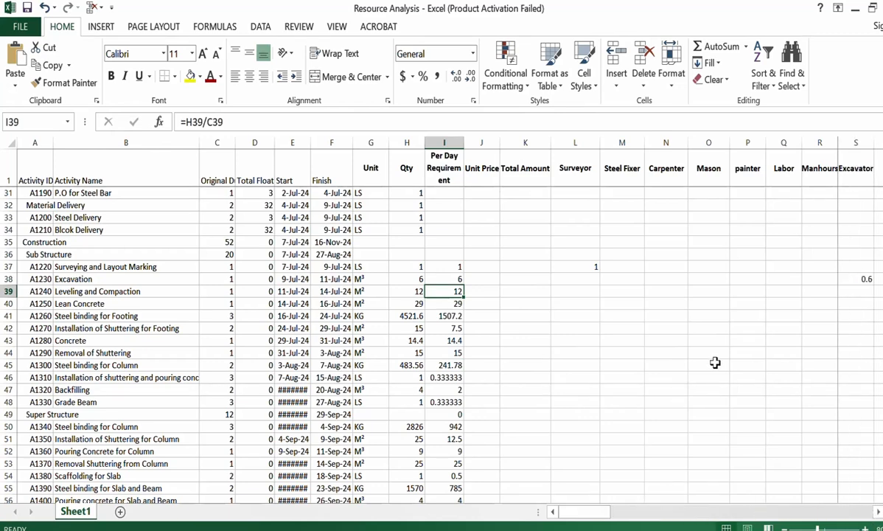
{"action": "scroll", "coordinate": [796, 355], "scroll_direction": "down", "scroll_amount": 1}
{"action": "left_click", "coordinate": [778, 164]}
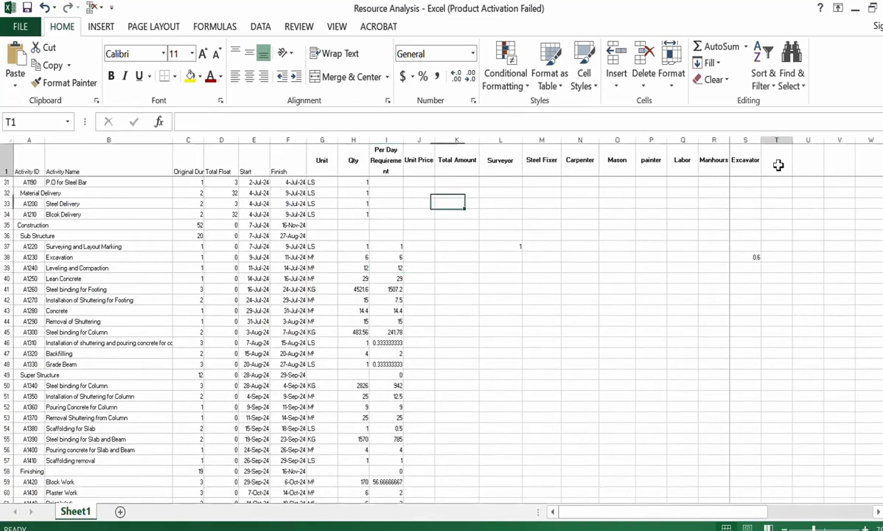
{"action": "type", "text": "R"}
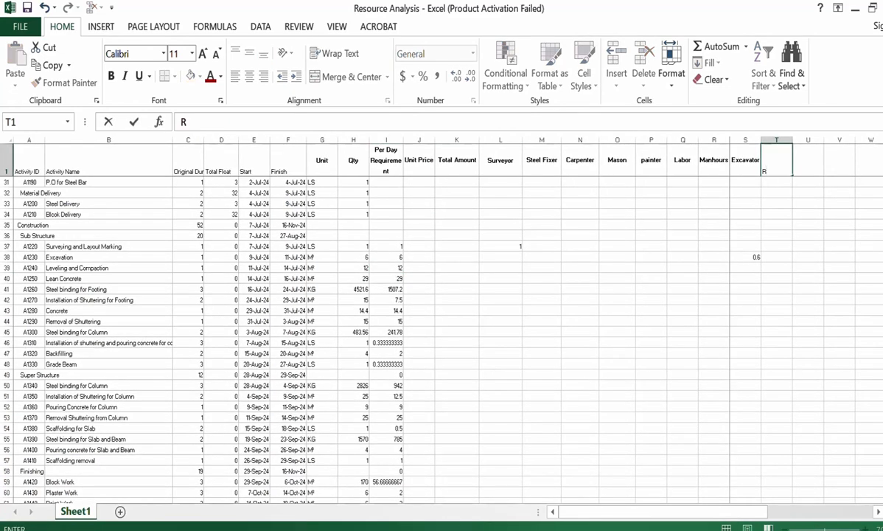
{"action": "type", "text": "oller"}
{"action": "left_click", "coordinate": [503, 255]}
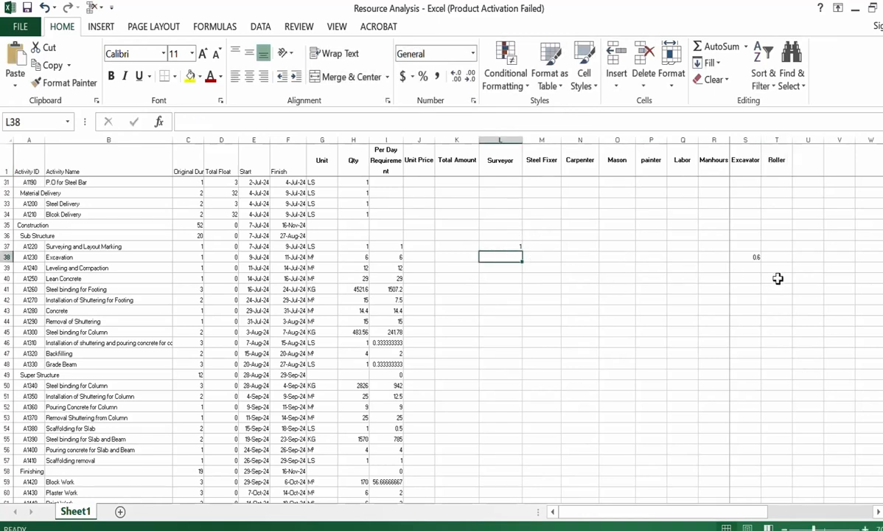
- Calculate the roller requirement for the Leveling and Compaction activity in T39 with the formula =I39/50
{"action": "left_click", "coordinate": [775, 267]}
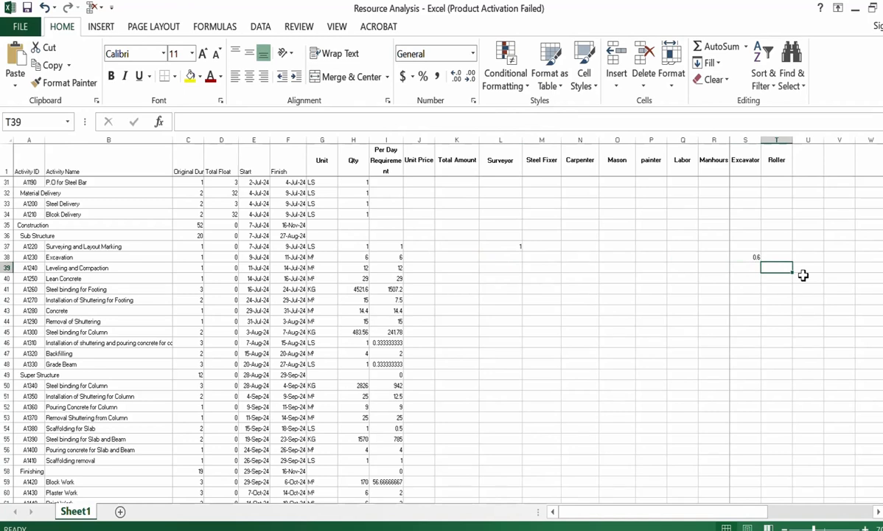
{"action": "type", "text": "="}
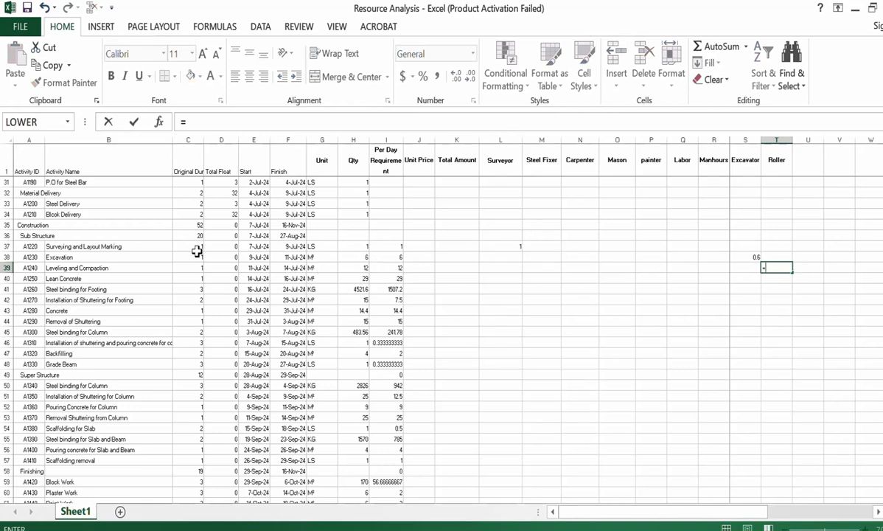
{"action": "left_click", "coordinate": [387, 267]}
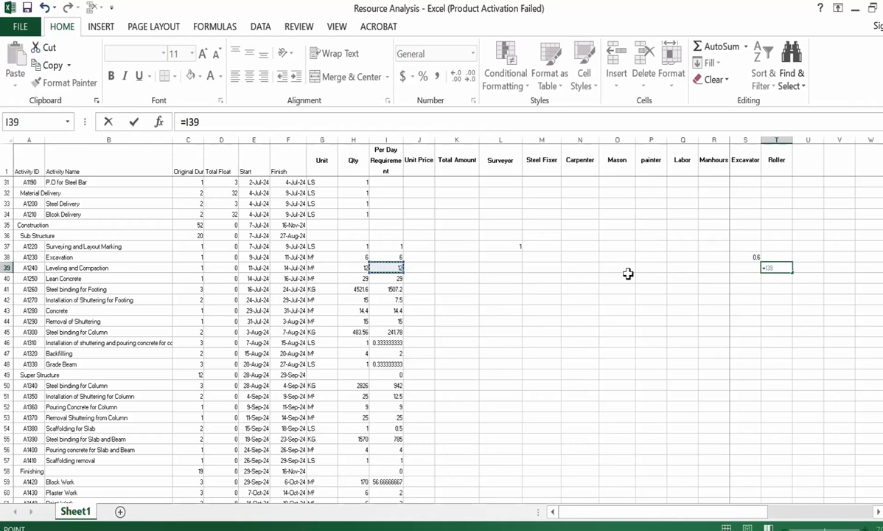
{"action": "type", "text": "/"}
{"action": "type", "text": "50"}
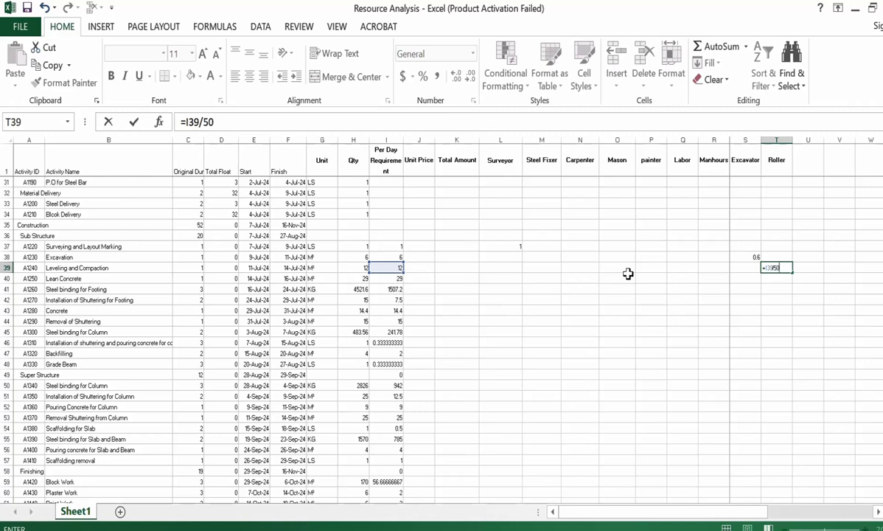
{"action": "key", "text": "Return"}
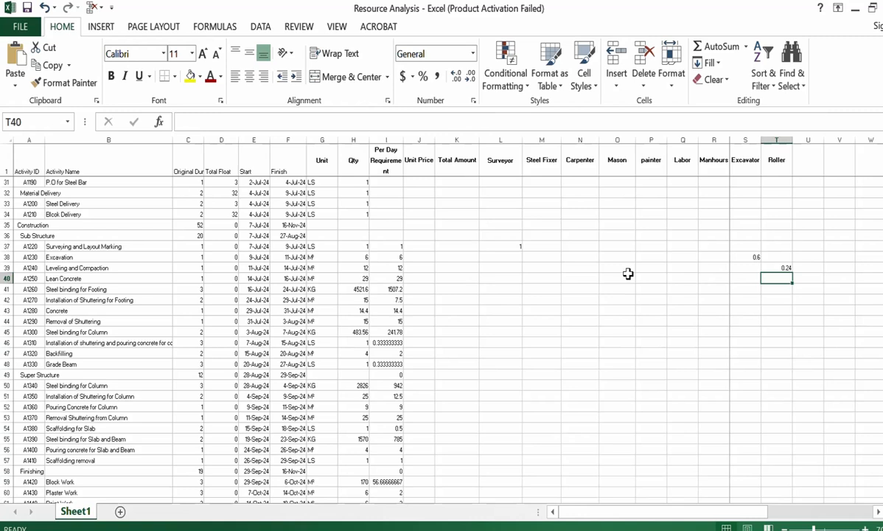
{"action": "left_click", "coordinate": [396, 269]}
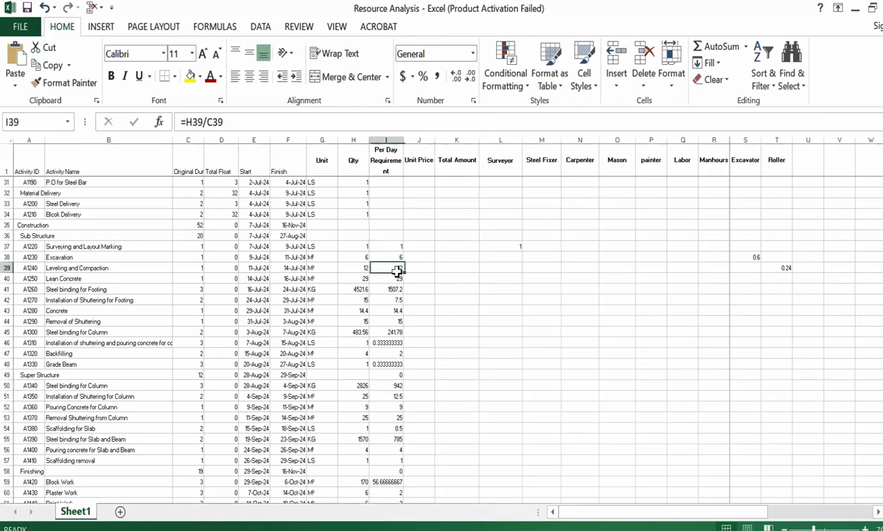
- Calculate the steel fixer requirement for Steel binding for Footing in M41 with the formula =I41/40
{"action": "left_click", "coordinate": [112, 288]}
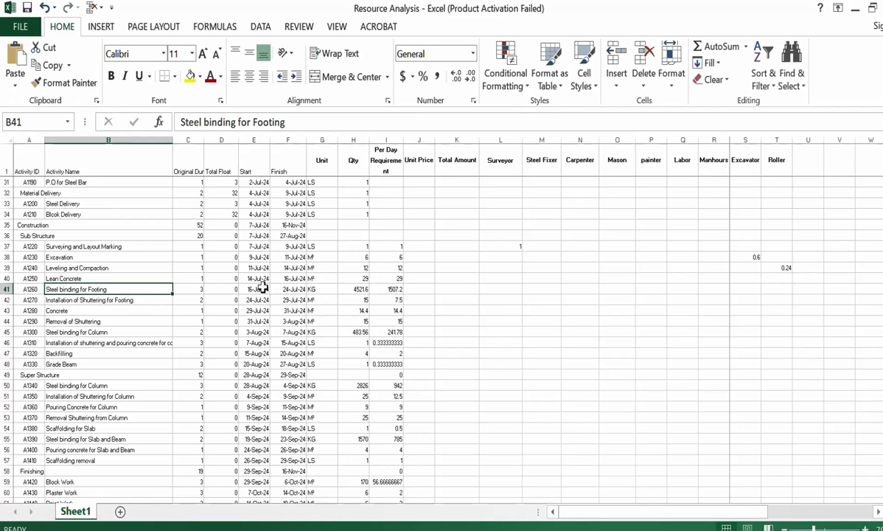
{"action": "left_click", "coordinate": [387, 289]}
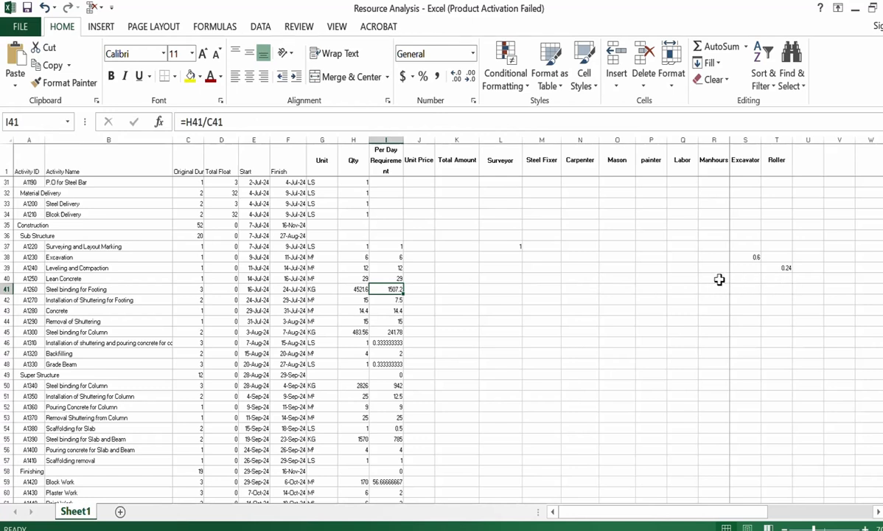
{"action": "left_click", "coordinate": [538, 140]}
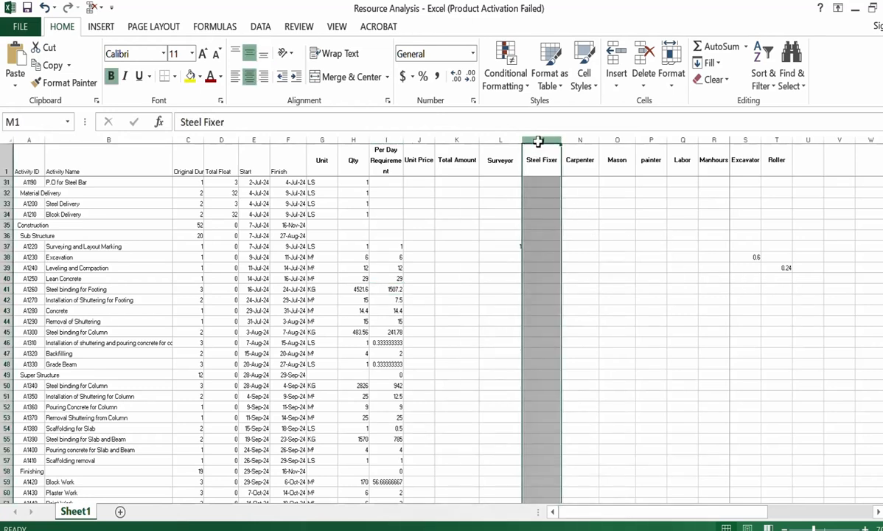
{"action": "left_click", "coordinate": [536, 291]}
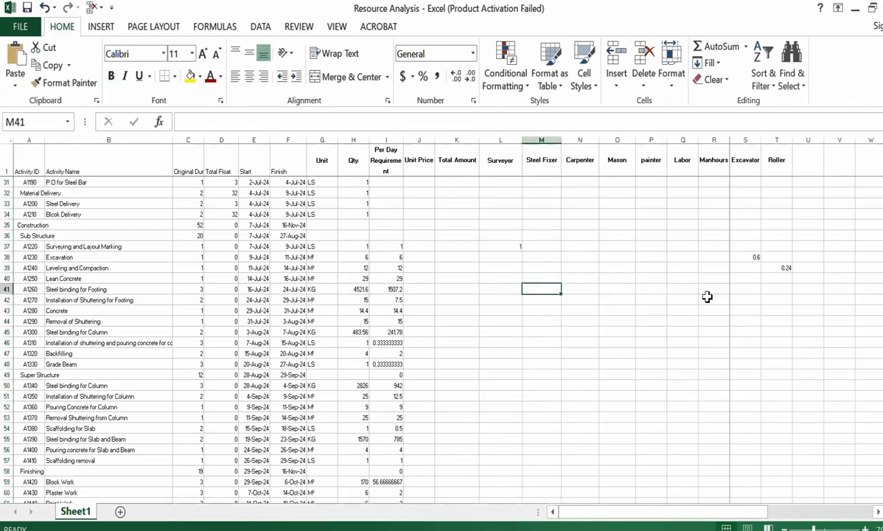
{"action": "type", "text": "="}
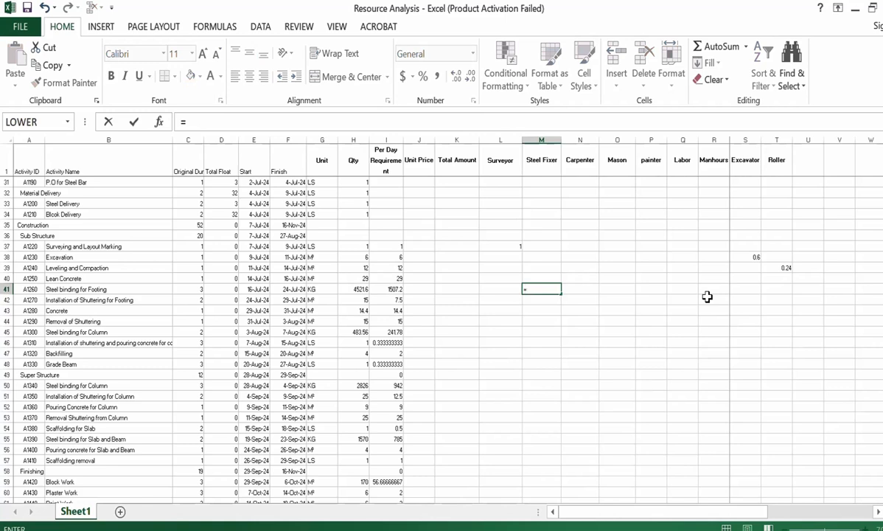
{"action": "left_click", "coordinate": [391, 290]}
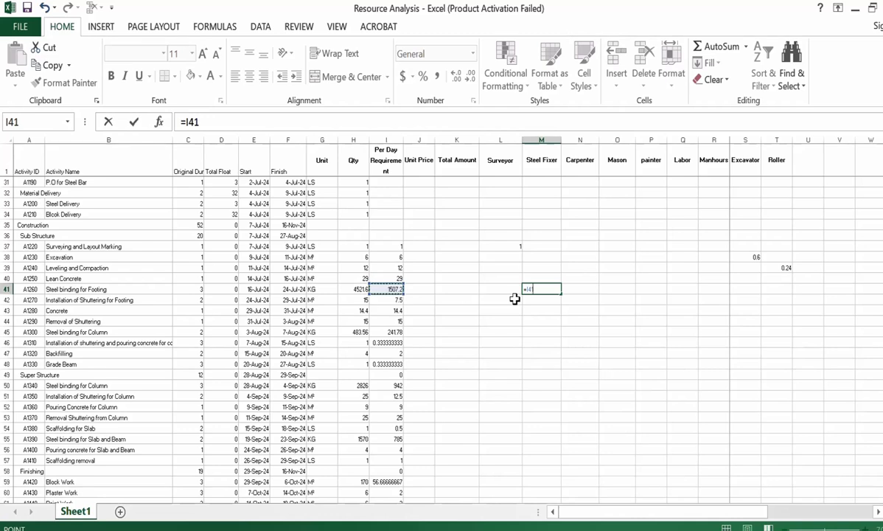
{"action": "type", "text": "/4"}
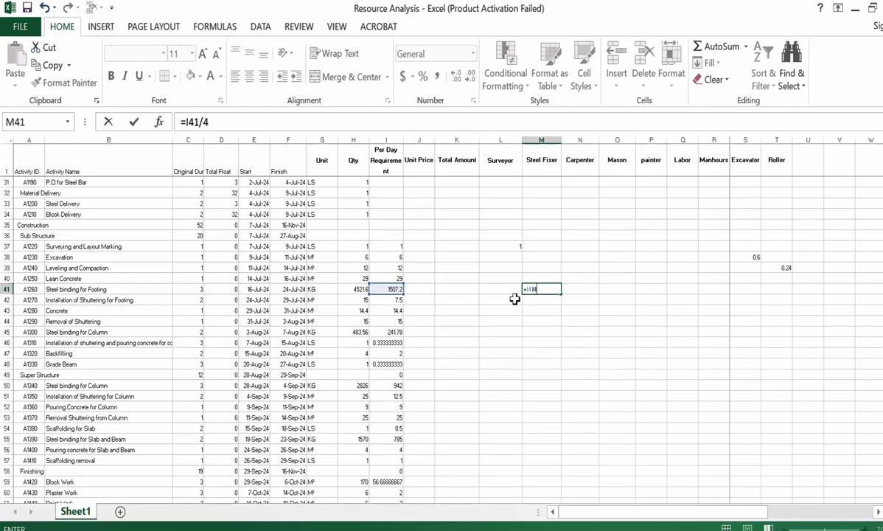
{"action": "type", "text": "0"}
{"action": "key", "text": "Return"}
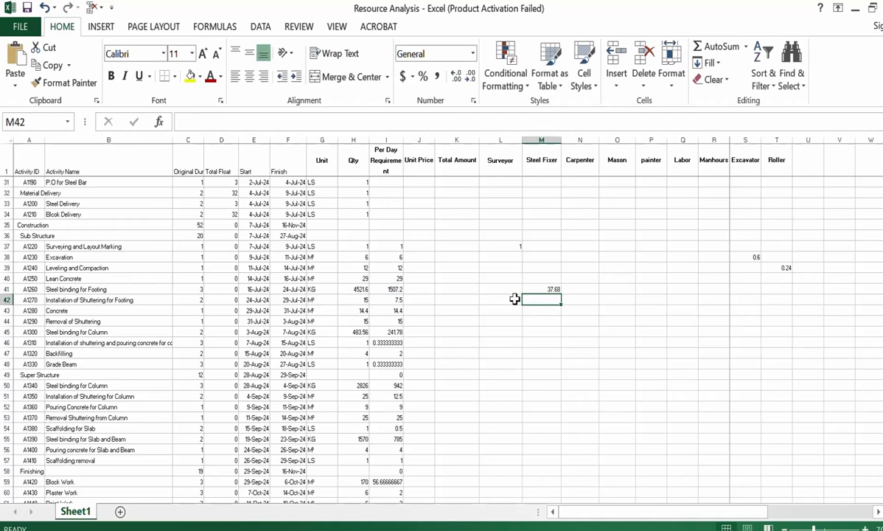
- Extend the steel fixer formula in M41 to =I41/40*8*C41, multiplying by 8 hours and the activity's original duration
{"action": "left_click", "coordinate": [539, 288]}
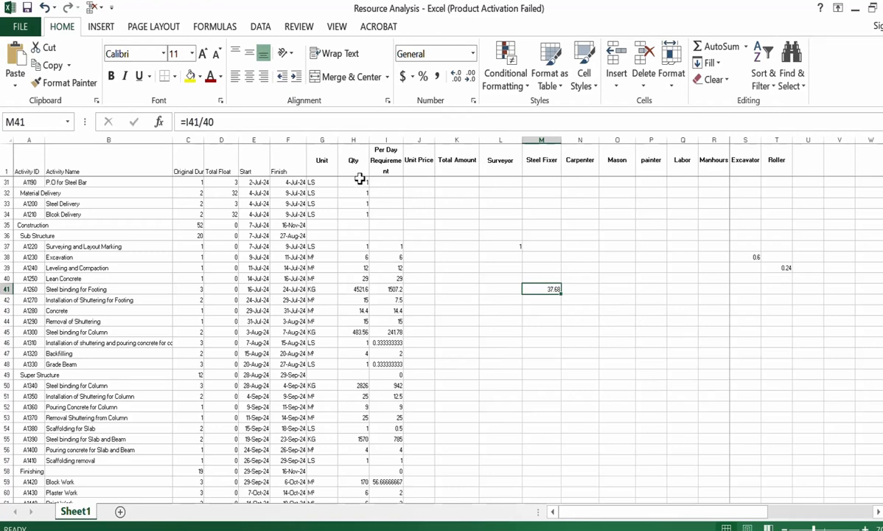
{"action": "left_click", "coordinate": [270, 122]}
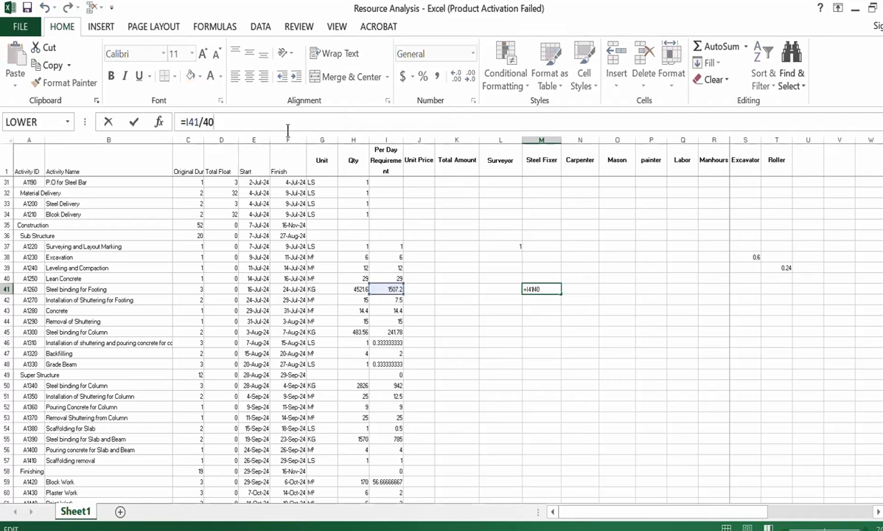
{"action": "type", "text": "*8"}
{"action": "type", "text": "*"}
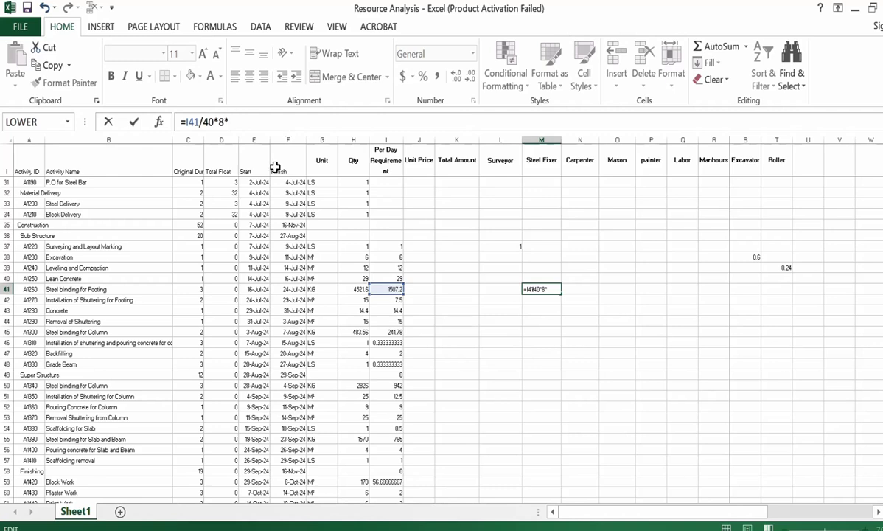
{"action": "left_click", "coordinate": [191, 289]}
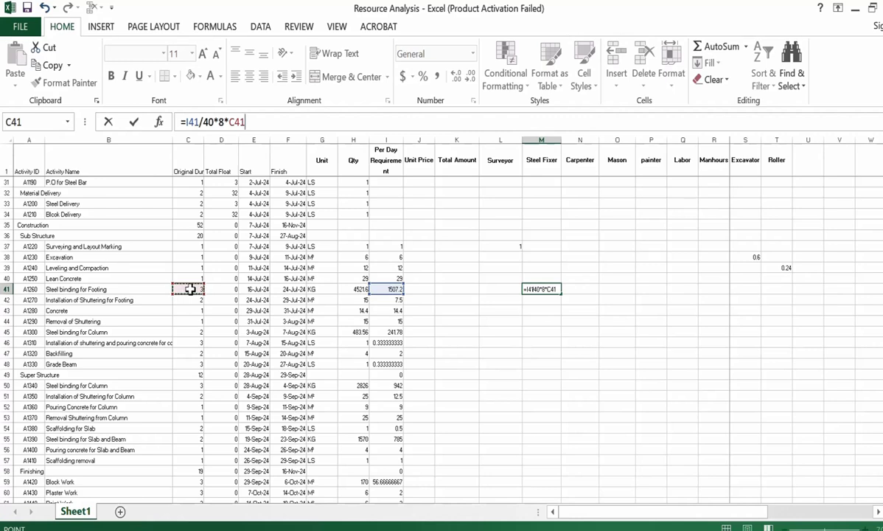
{"action": "key", "text": "Return"}
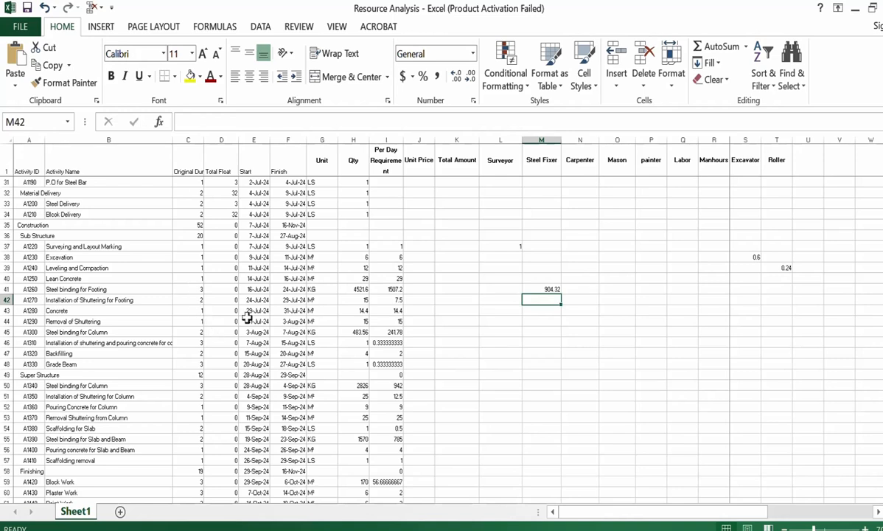
{"action": "left_click", "coordinate": [531, 289]}
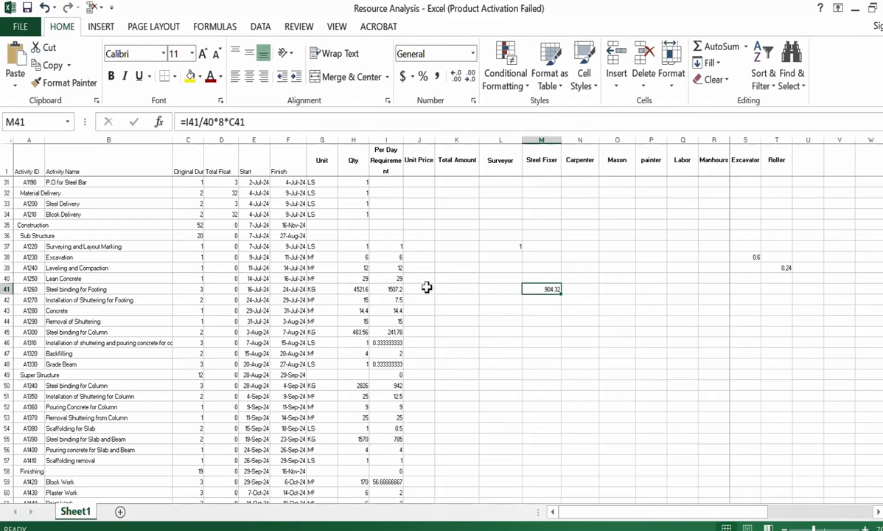
- Calculate the carpenter requirement for Installation of Shuttering for Footing in N42 with the formula =I42/1.2*8
{"action": "left_click", "coordinate": [123, 302]}
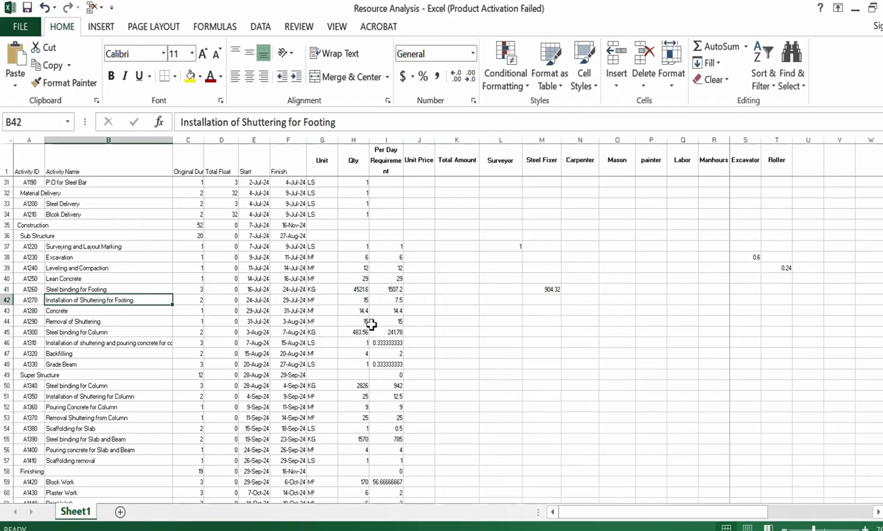
{"action": "left_click", "coordinate": [580, 299]}
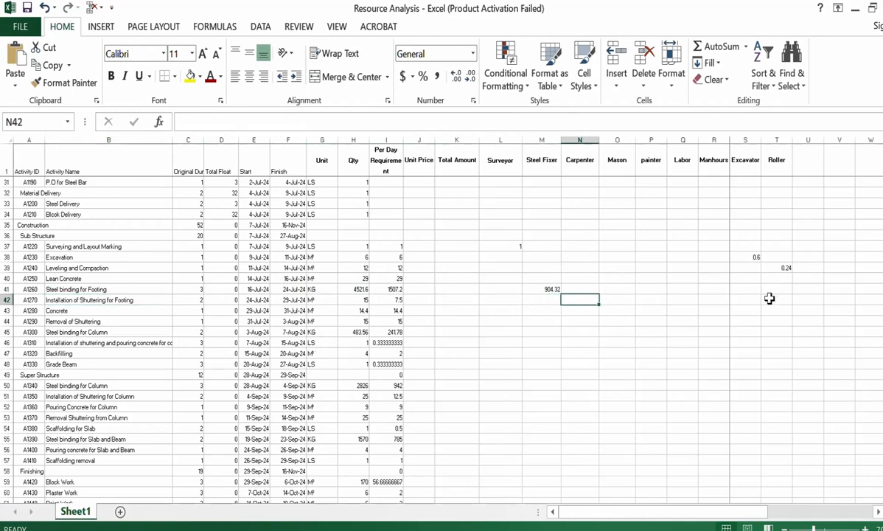
{"action": "type", "text": "="}
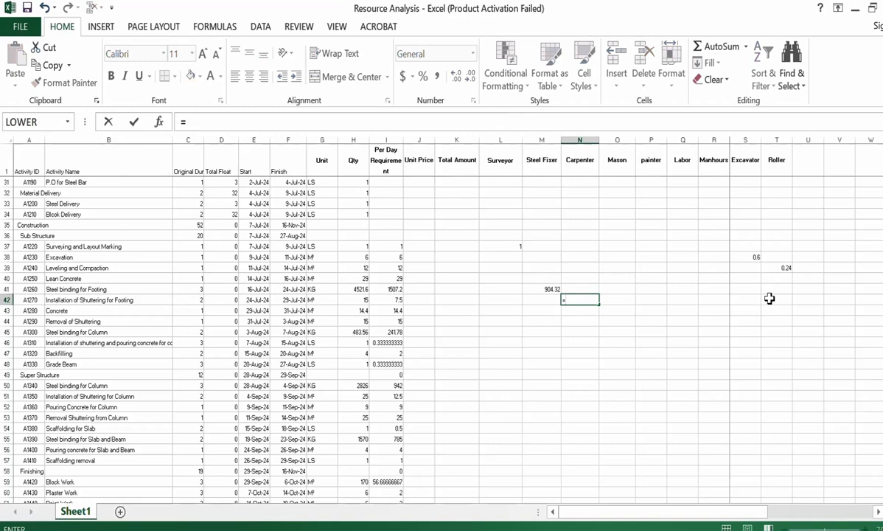
{"action": "left_click", "coordinate": [383, 300]}
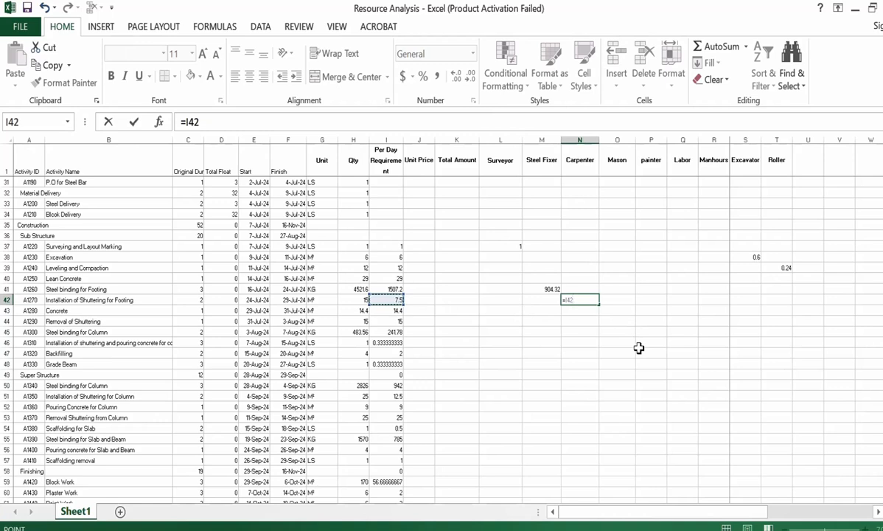
{"action": "type", "text": "/12"}
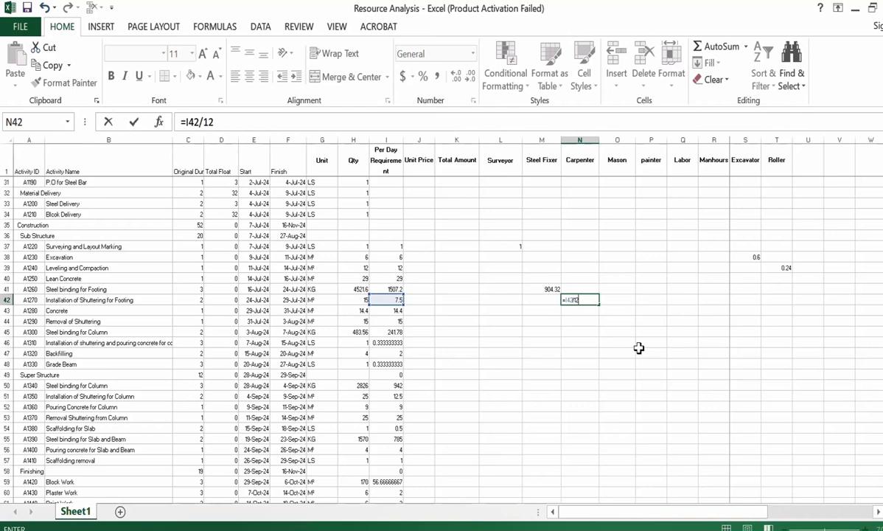
{"action": "type", "text": "*8"}
{"action": "key", "text": "BackSpace"}
{"action": "key", "text": "BackSpace"}
{"action": "key", "text": "BackSpace"}
{"action": "type", "text": ".2*8"}
{"action": "key", "text": "Return"}
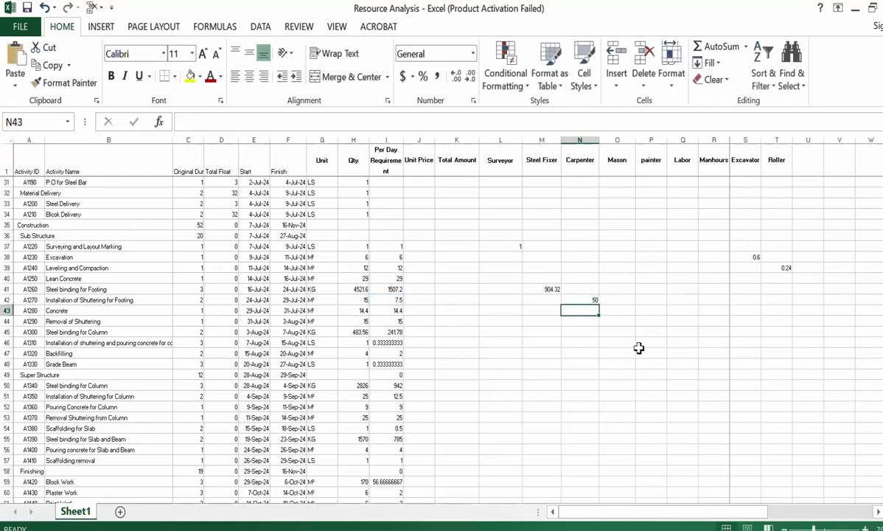
- Replace the carpenter formula for Installation of Shuttering for Footing in N42 with =I42/12*C42
{"action": "left_click", "coordinate": [586, 300]}
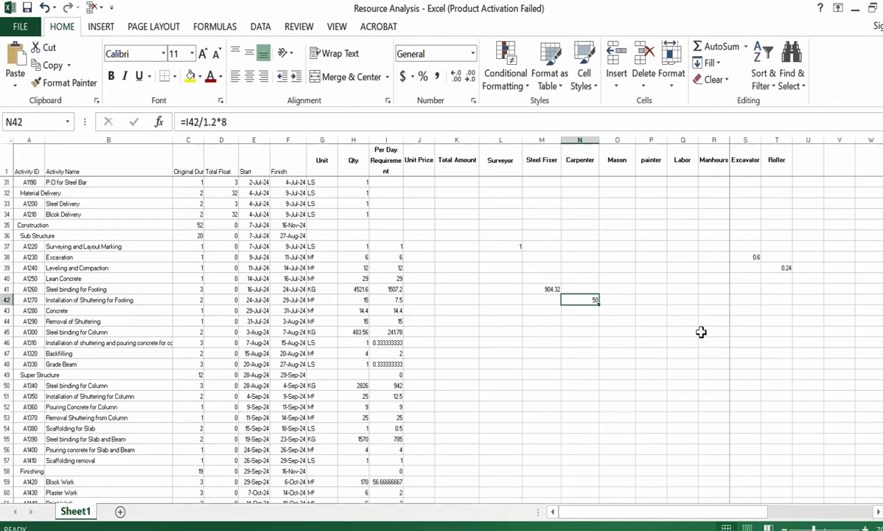
{"action": "double_click", "coordinate": [586, 299]}
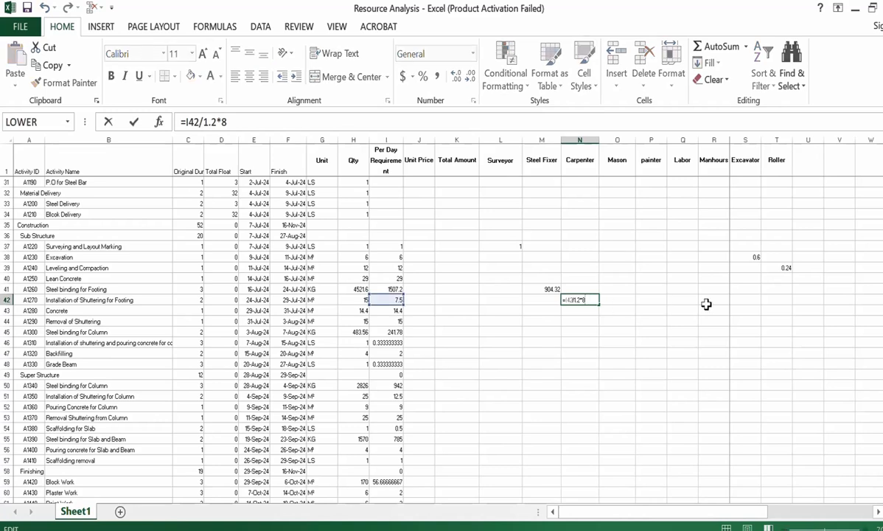
{"action": "key", "text": "ctrl+Return"}
{"action": "type", "text": "="}
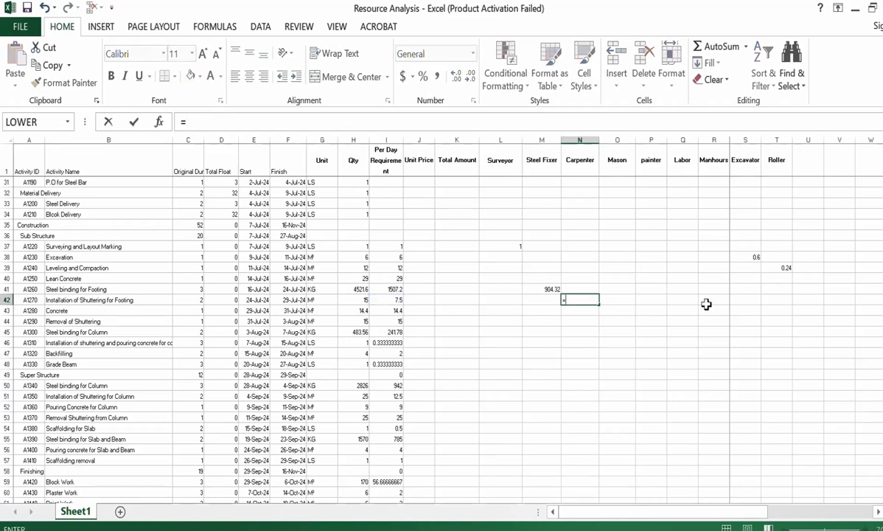
{"action": "left_click", "coordinate": [396, 303]}
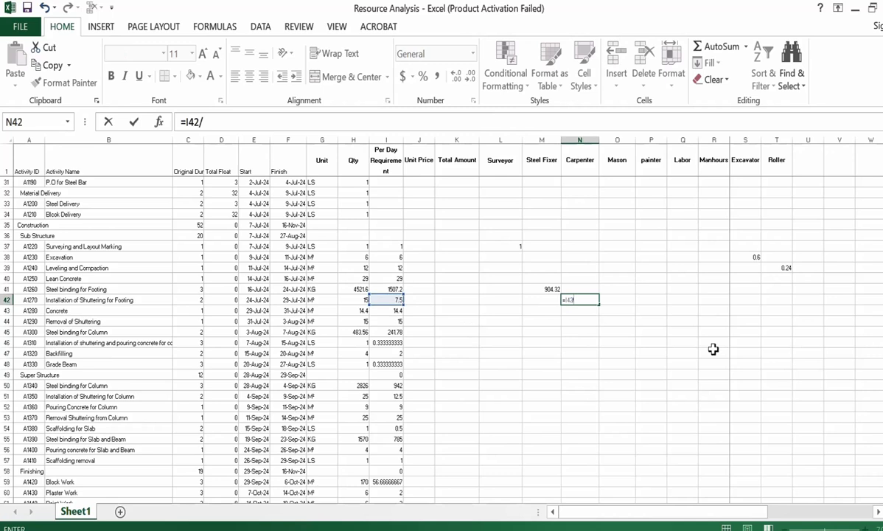
{"action": "type", "text": "12*"}
{"action": "left_click", "coordinate": [189, 300]}
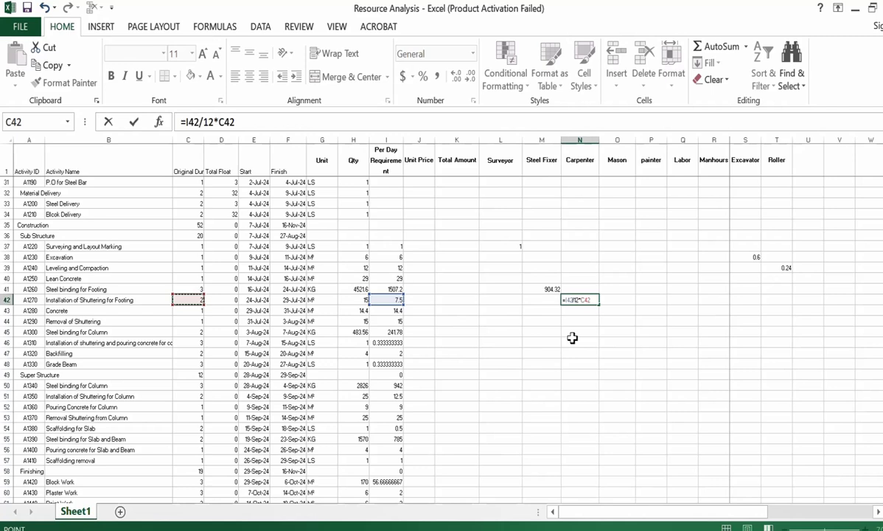
{"action": "key", "text": "Return"}
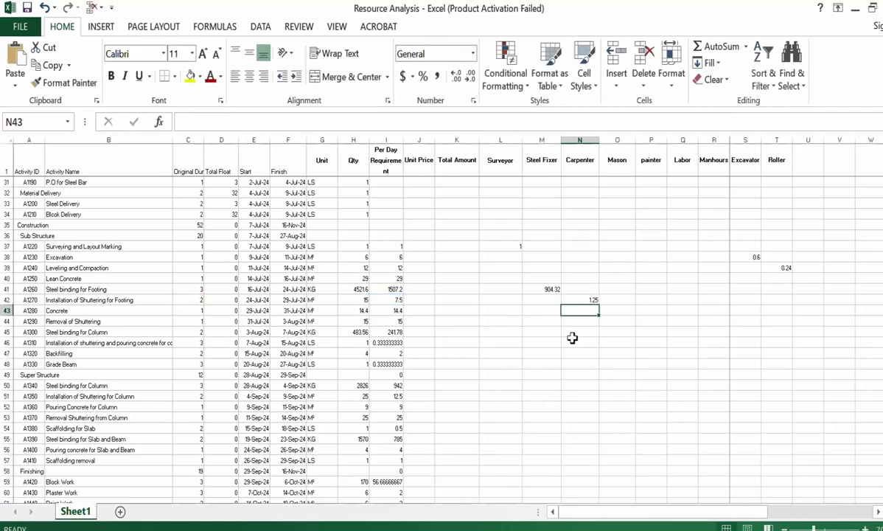
- Extend the carpenter formula in N42 to =I42/12*C42*8 to account for 8 working hours
{"action": "left_click", "coordinate": [572, 300]}
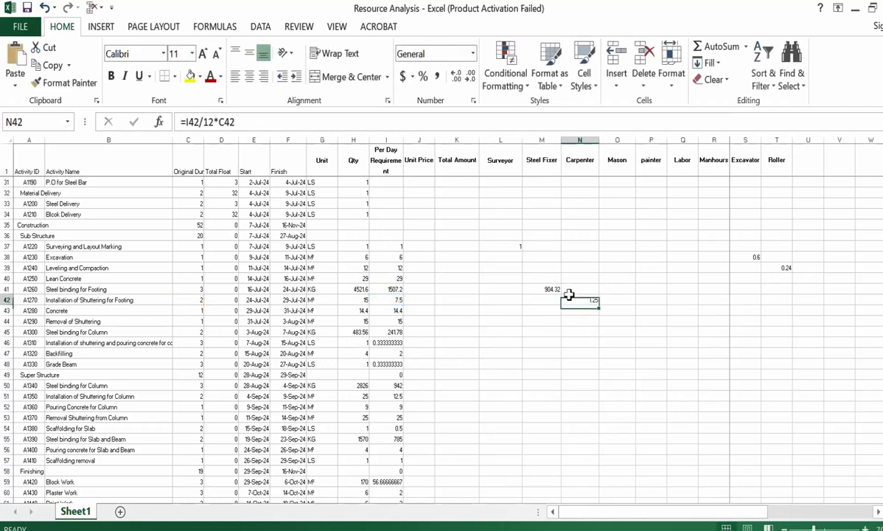
{"action": "left_click", "coordinate": [295, 124]}
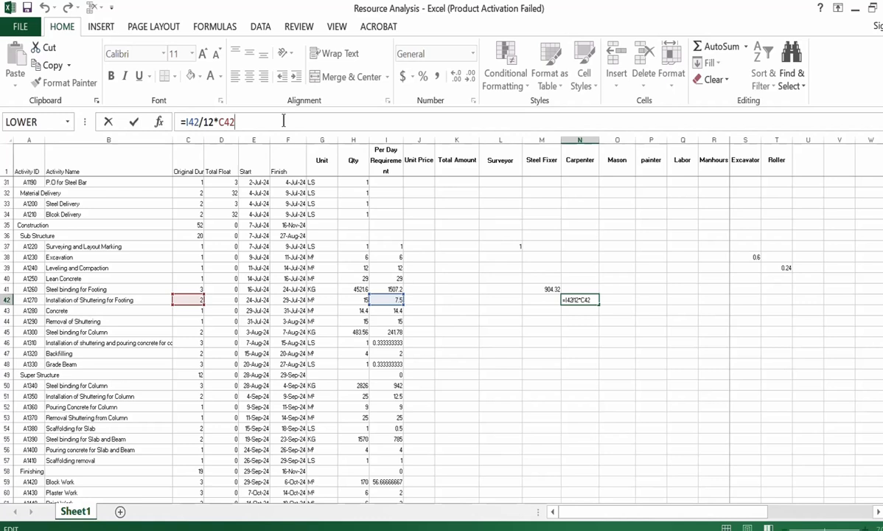
{"action": "type", "text": "*8"}
{"action": "key", "text": "Return"}
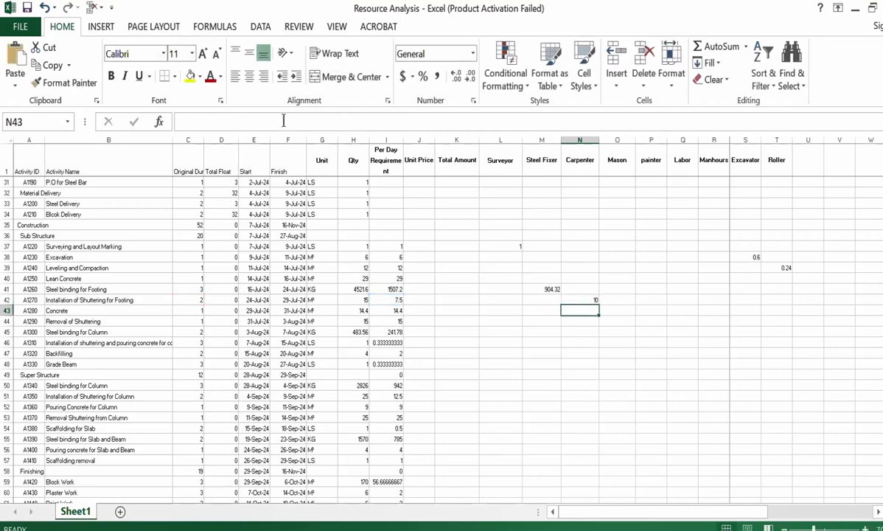
{"action": "left_click", "coordinate": [571, 297]}
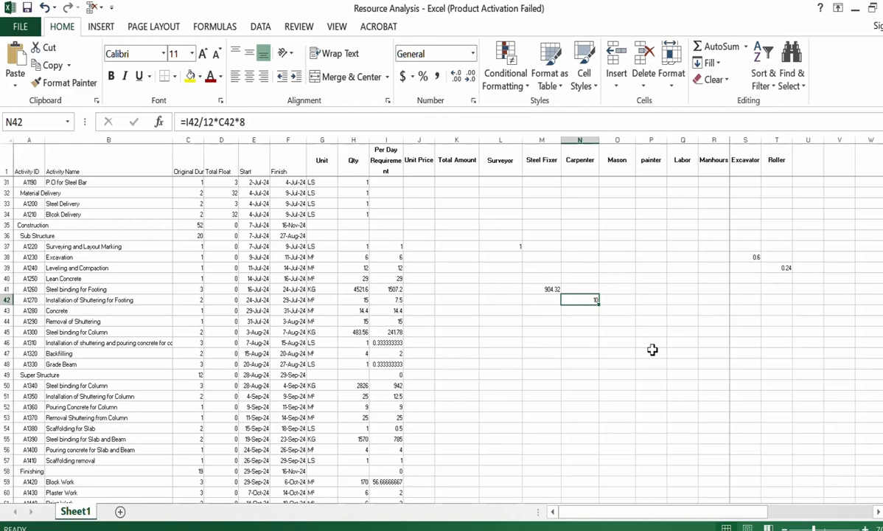
- Calculate the mason requirement for the sub-structure Concrete activity in O43 with the formula =I43/10
{"action": "left_click", "coordinate": [116, 319]}
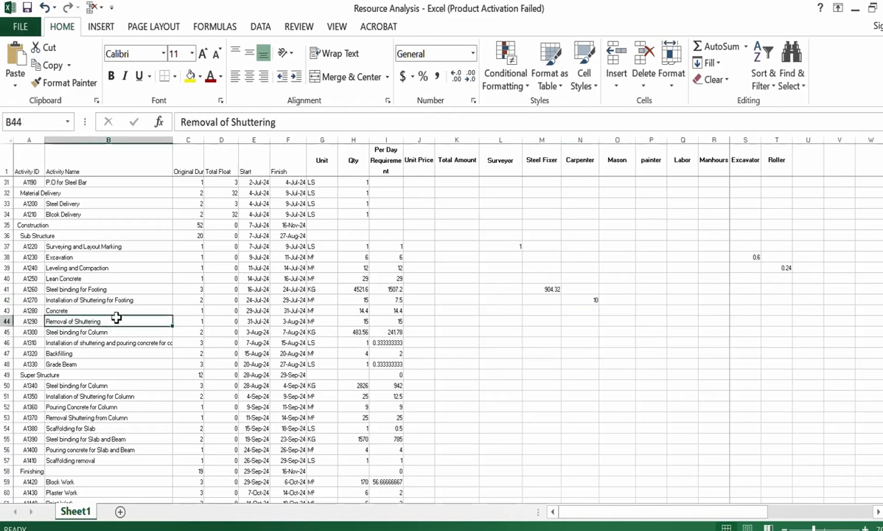
{"action": "left_click", "coordinate": [140, 308]}
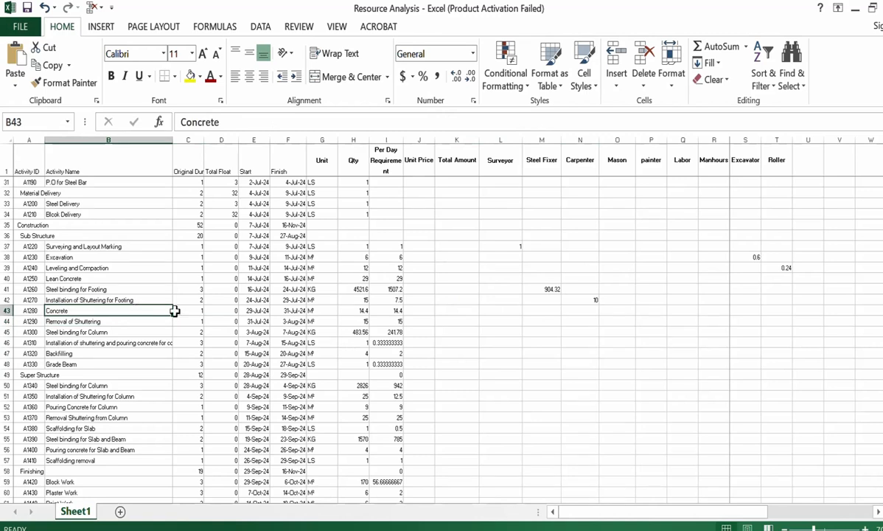
{"action": "left_click", "coordinate": [541, 311]}
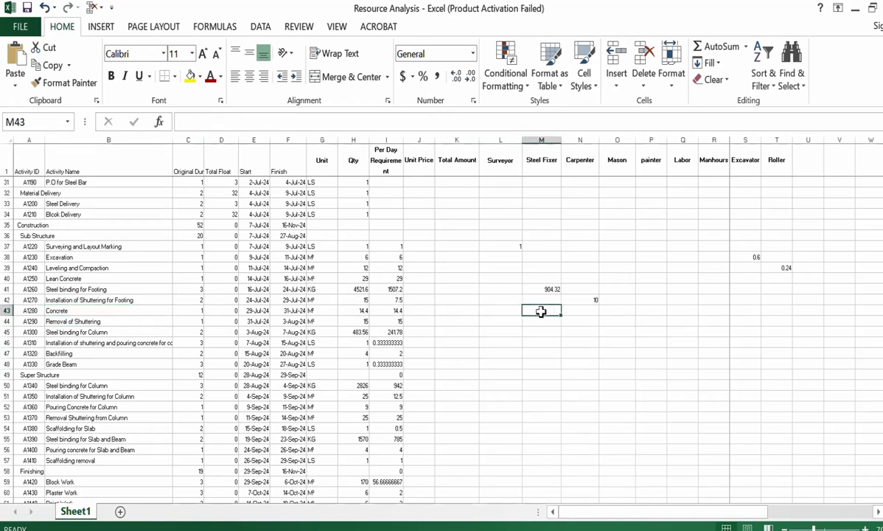
{"action": "left_click", "coordinate": [617, 311]}
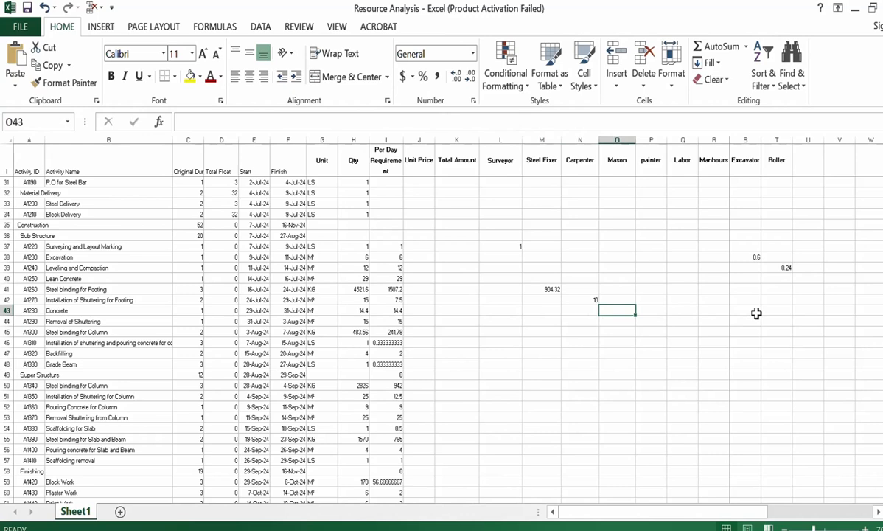
{"action": "type", "text": "="}
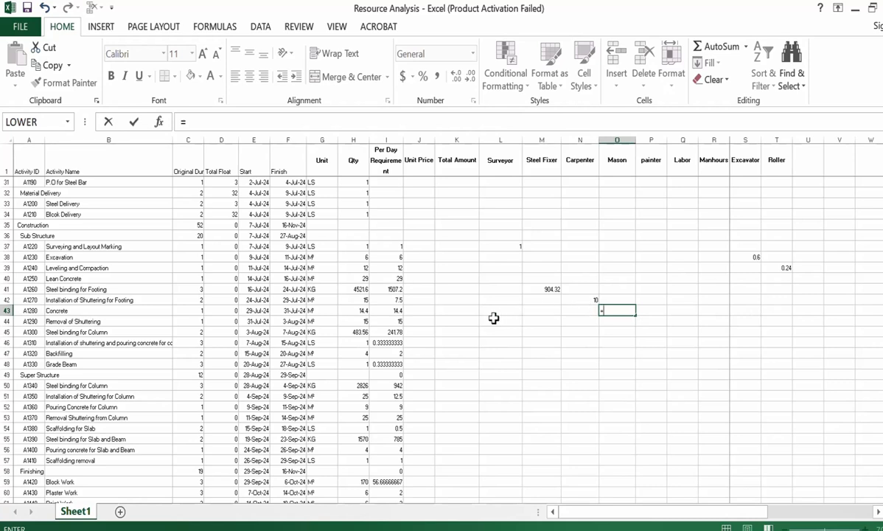
{"action": "left_click", "coordinate": [377, 309]}
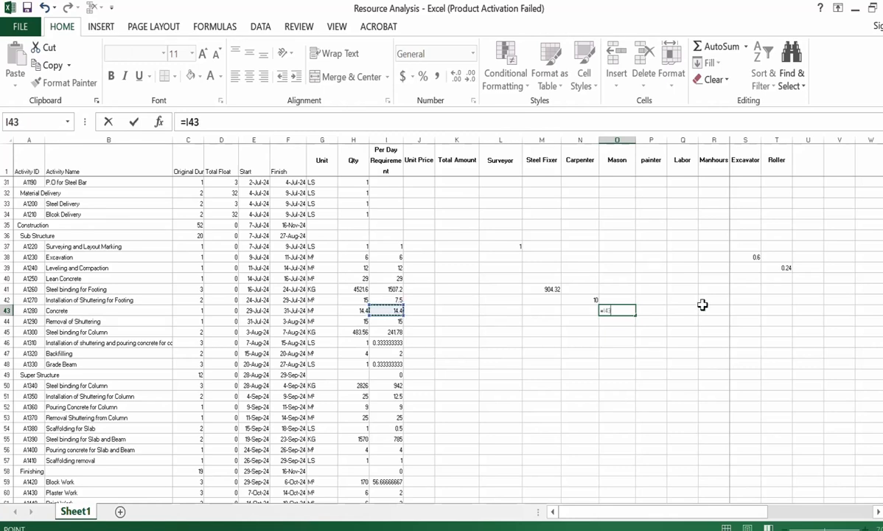
{"action": "type", "text": "/10"}
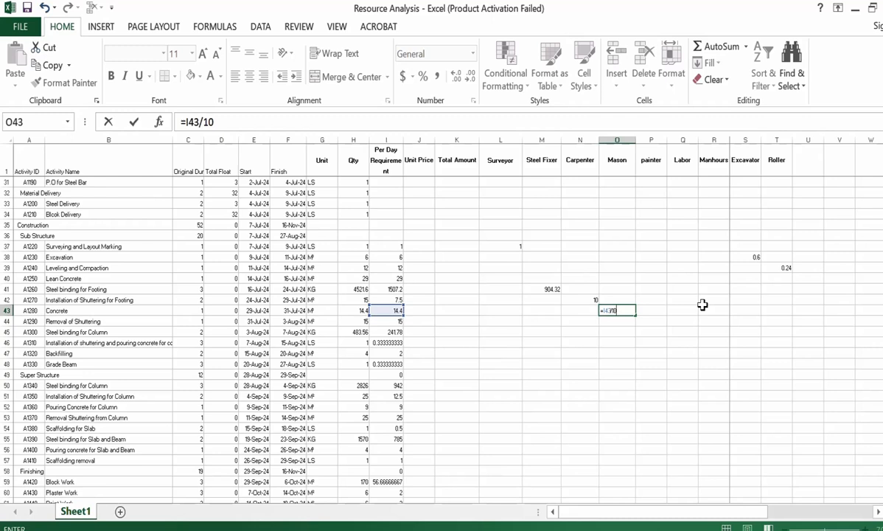
{"action": "key", "text": "Return"}
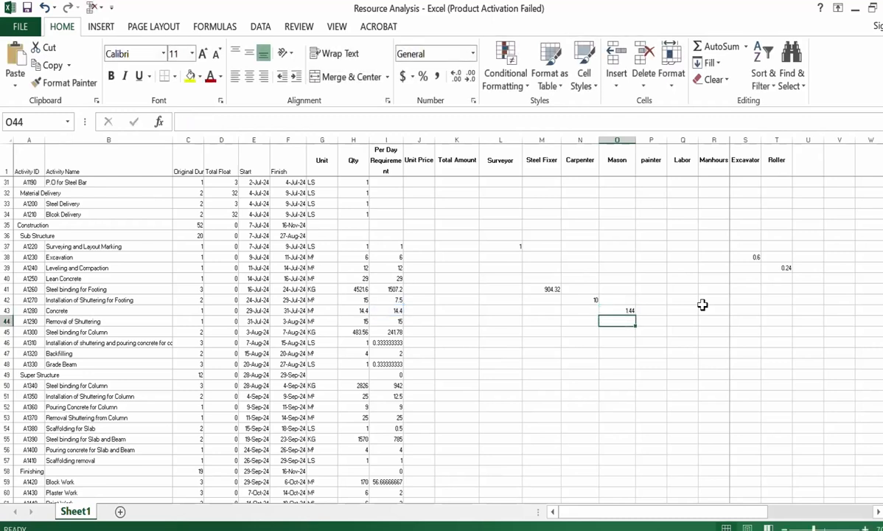
- Extend the mason formula in O43 to =I43/10*8, multiplying by 8 working hours
{"action": "left_click", "coordinate": [619, 310]}
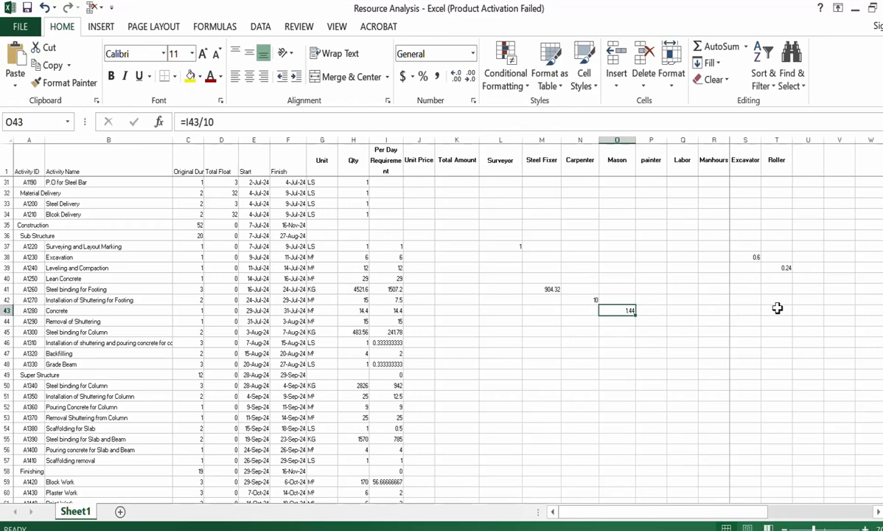
{"action": "key", "text": "F2"}
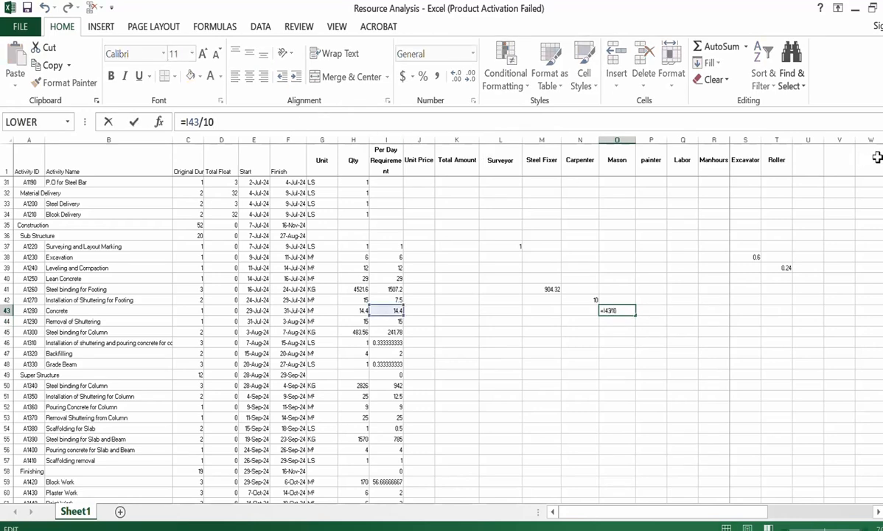
{"action": "type", "text": "*8"}
{"action": "key", "text": "Return"}
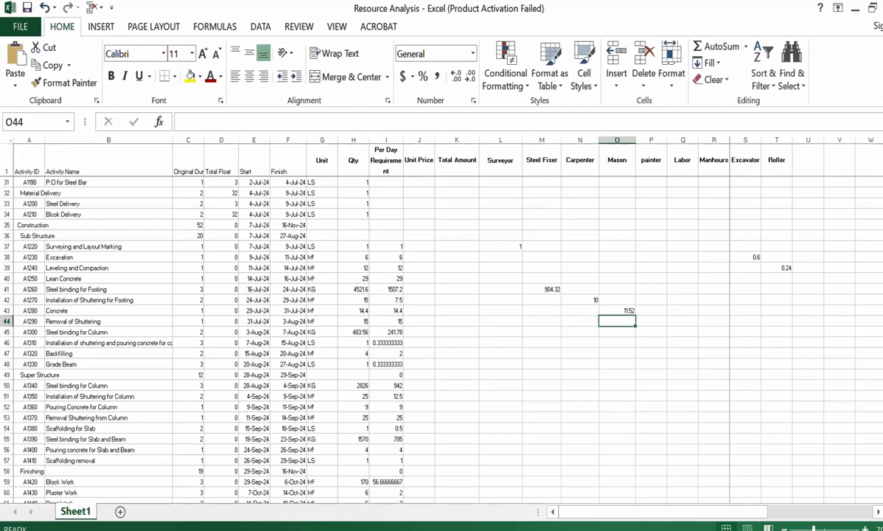
- Calculate the carpenter manhours for Removal of Shuttering in N44 with the formula =I44/15*8*C44
{"action": "left_click", "coordinate": [572, 321]}
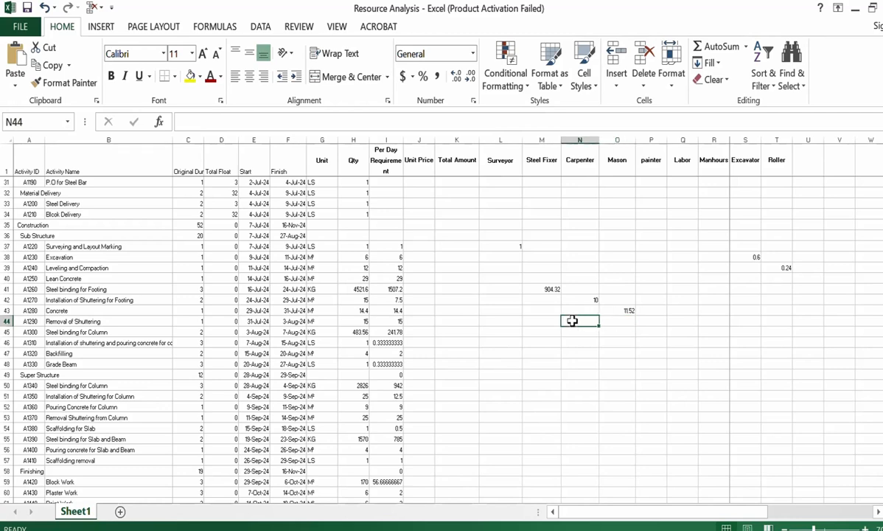
{"action": "left_click", "coordinate": [147, 322]}
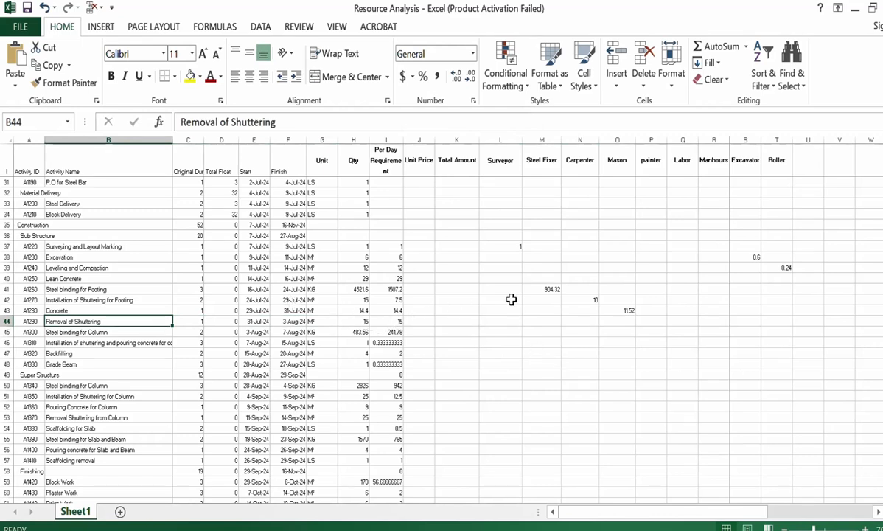
{"action": "left_click", "coordinate": [587, 320]}
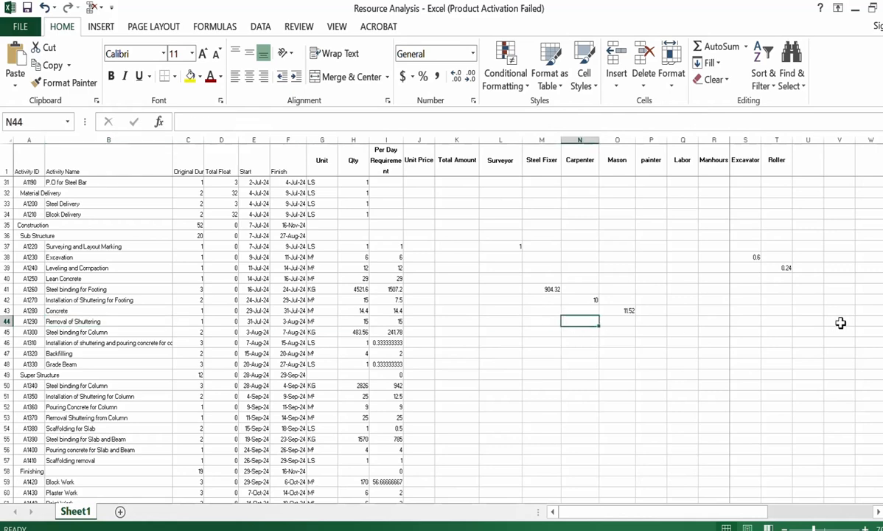
{"action": "type", "text": "="}
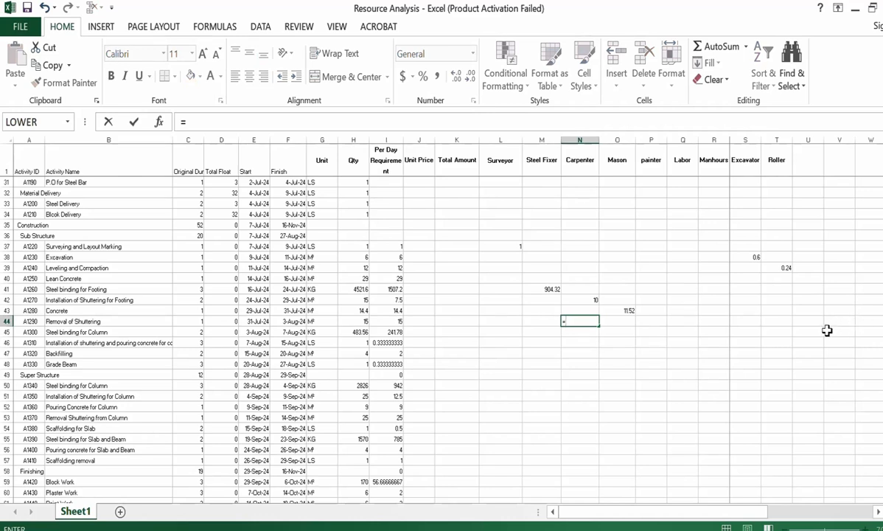
{"action": "left_click", "coordinate": [396, 322]}
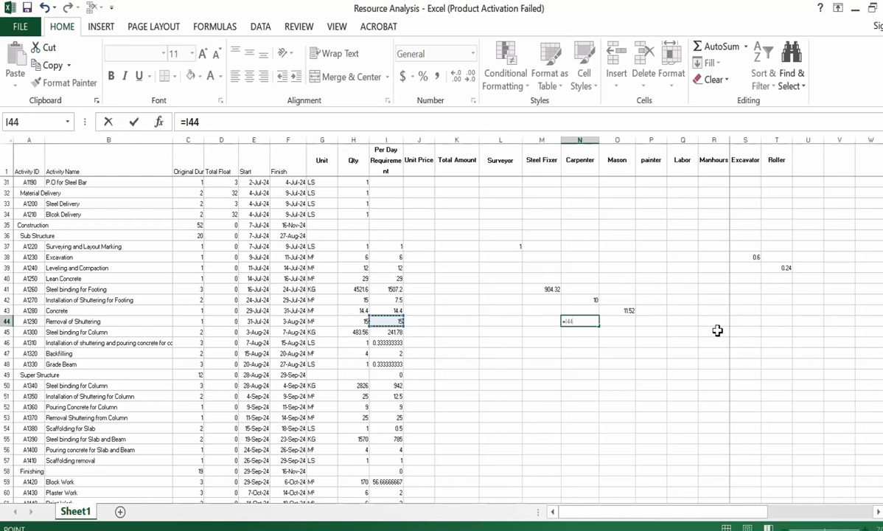
{"action": "type", "text": "/15"}
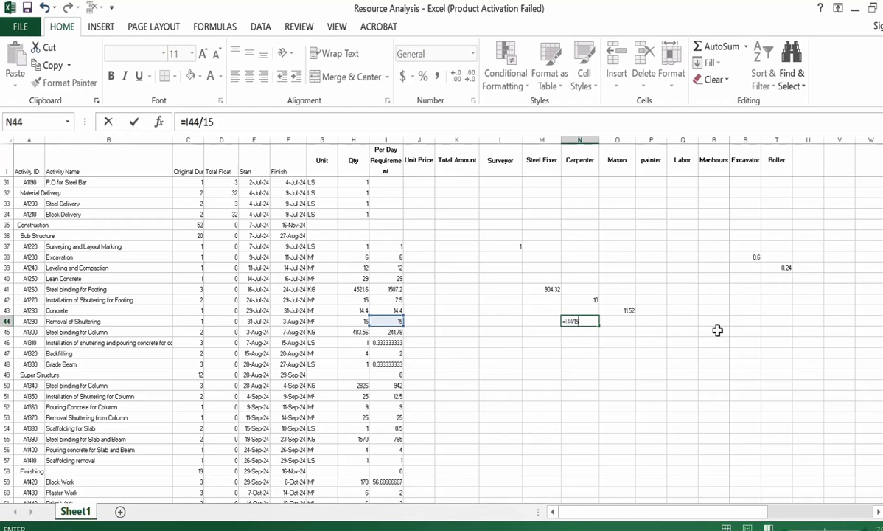
{"action": "type", "text": "*8"}
{"action": "type", "text": "*"}
{"action": "left_click", "coordinate": [190, 321]}
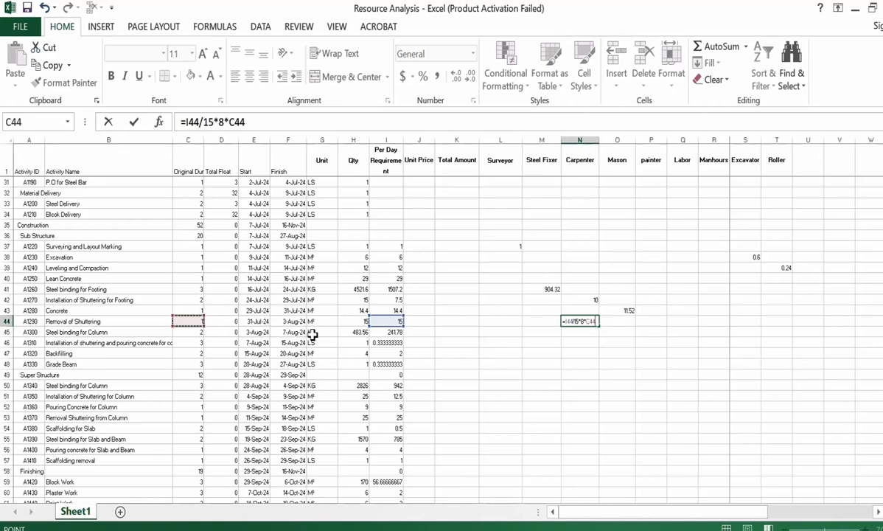
{"action": "key", "text": "ctrl+Return"}
{"action": "key", "text": "Return"}
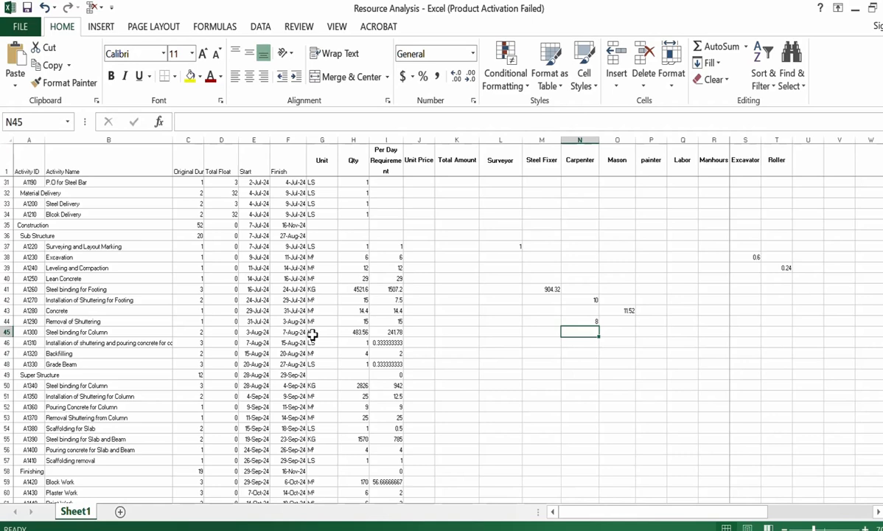
{"action": "left_click", "coordinate": [578, 320]}
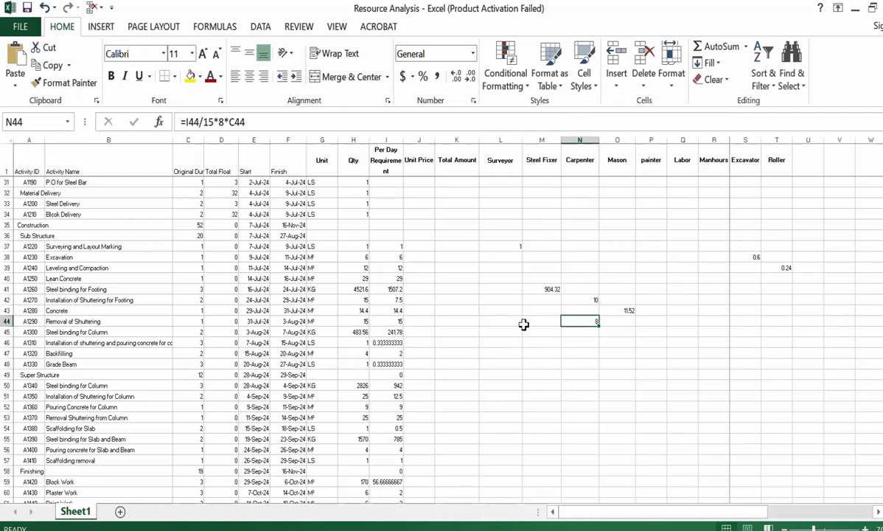
- Calculate the steel fixer manhours for the sub-structure Steel binding for Column activity in M45 with the formula =I45/300*8*C45
{"action": "left_click", "coordinate": [112, 332]}
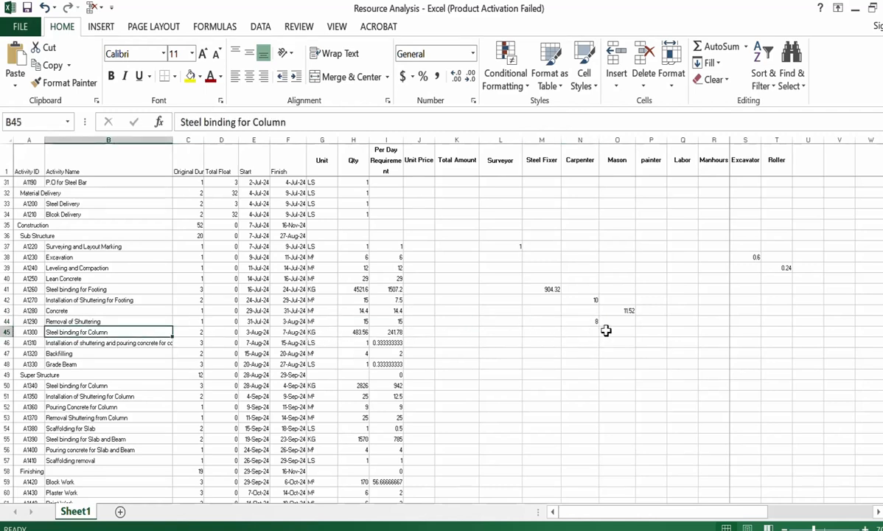
{"action": "left_click", "coordinate": [553, 332]}
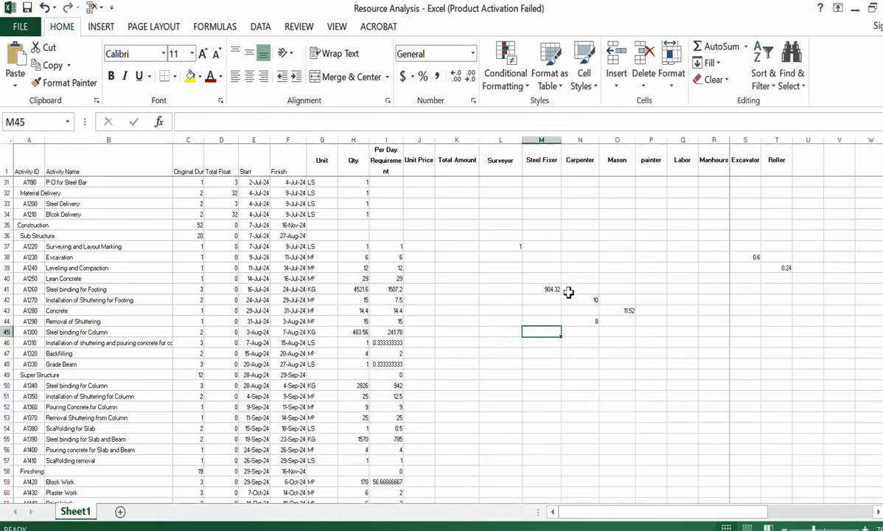
{"action": "left_click", "coordinate": [546, 288]}
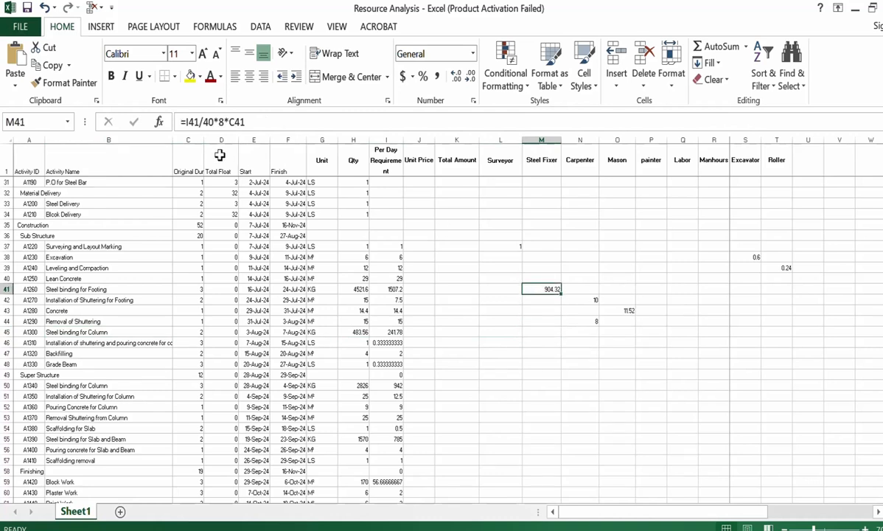
{"action": "left_click", "coordinate": [537, 330]}
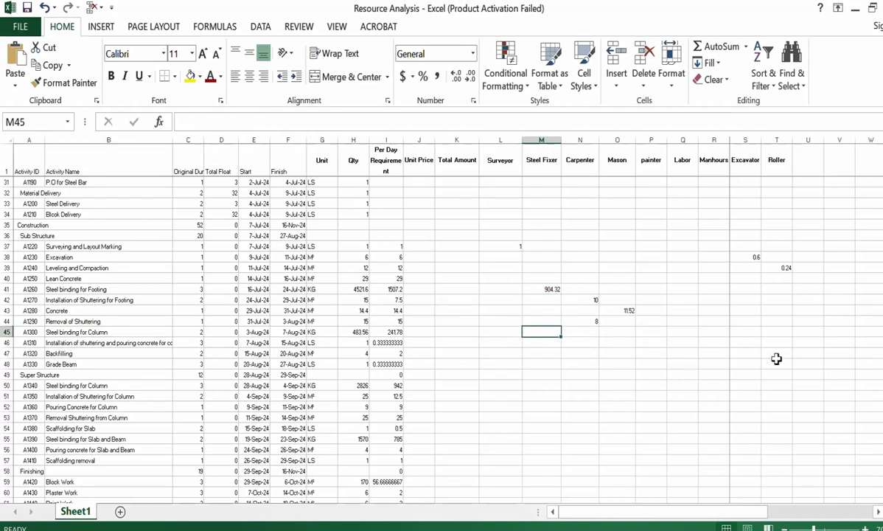
{"action": "type", "text": "="}
{"action": "left_click", "coordinate": [386, 331]}
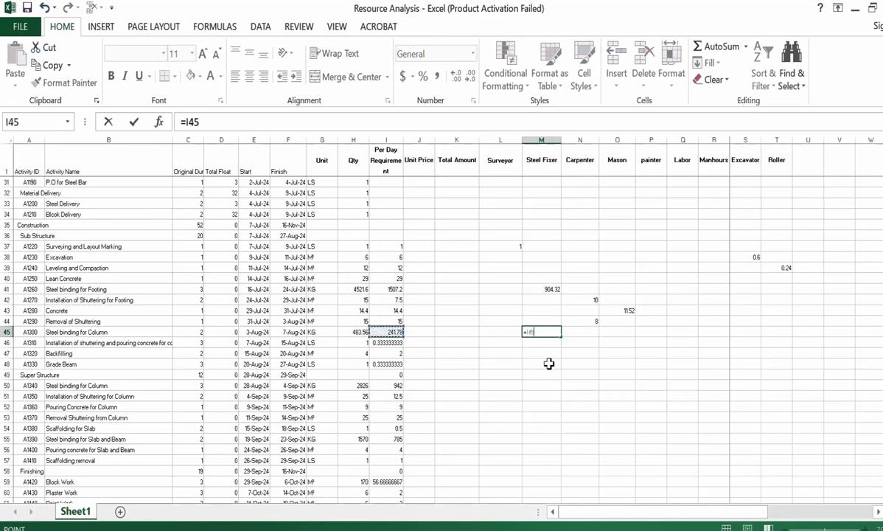
{"action": "type", "text": "/"}
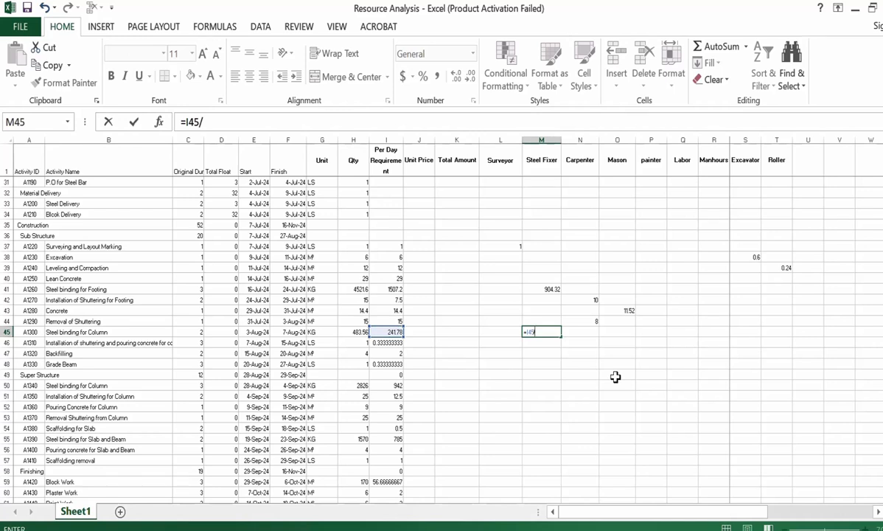
{"action": "type", "text": "300*8*"}
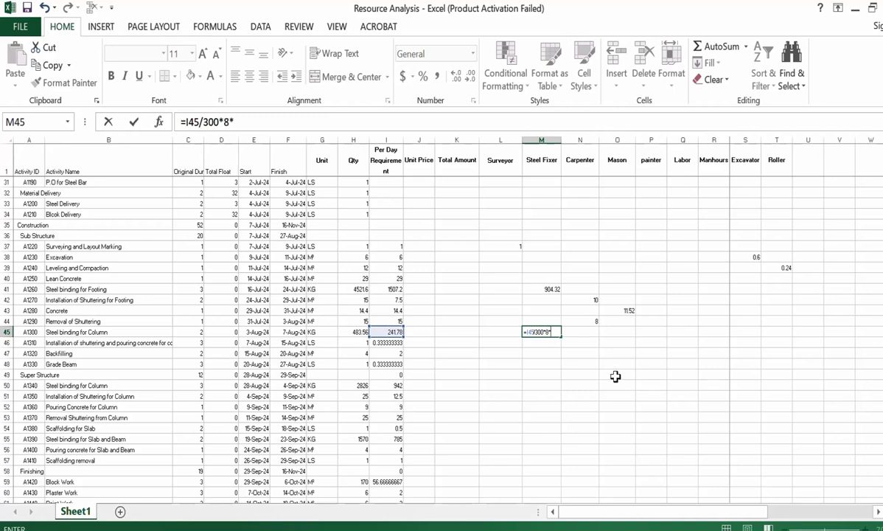
{"action": "left_click", "coordinate": [203, 329]}
{"action": "key", "text": "Return"}
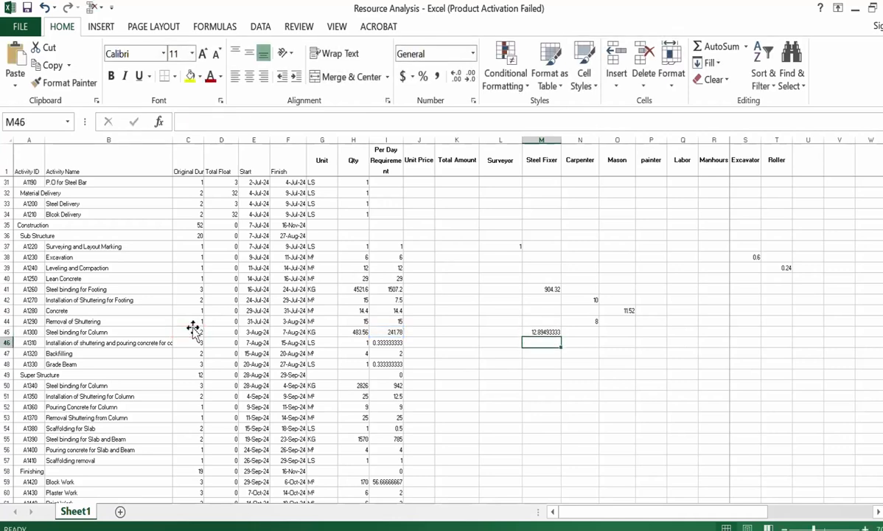
{"action": "left_click", "coordinate": [549, 331]}
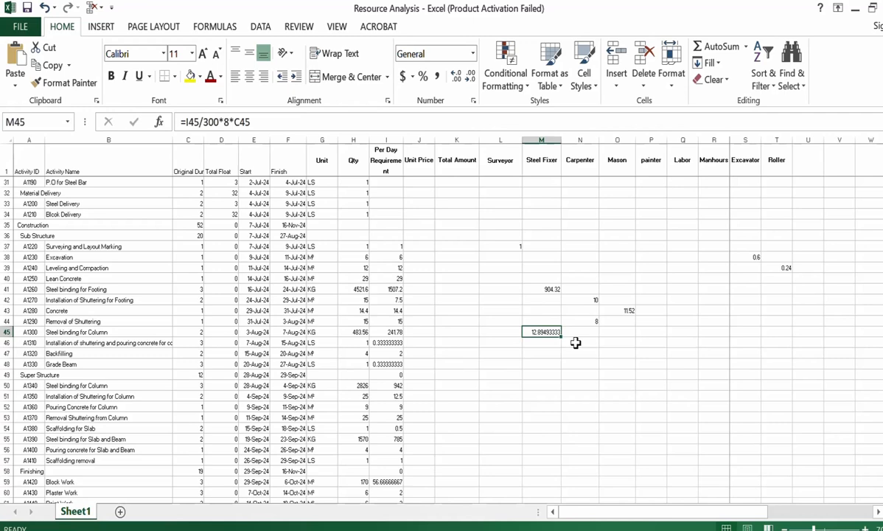
{"action": "left_click", "coordinate": [393, 333]}
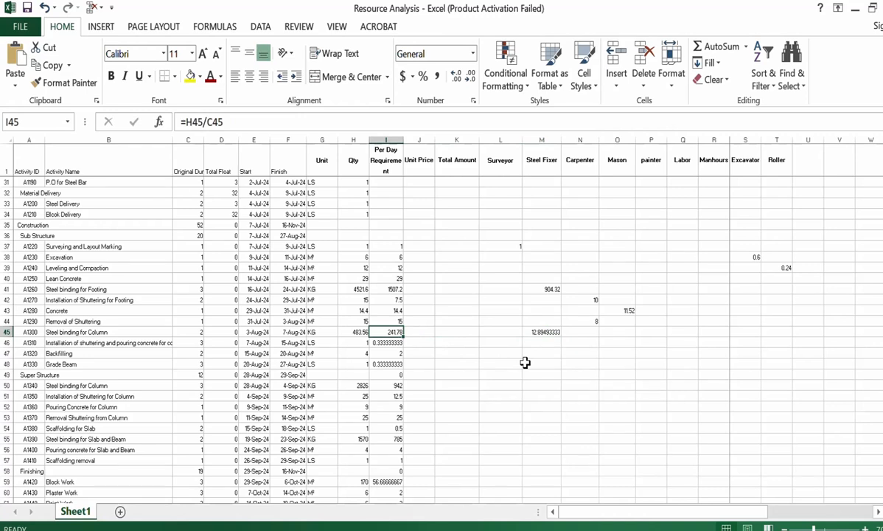
{"action": "left_click", "coordinate": [133, 334]}
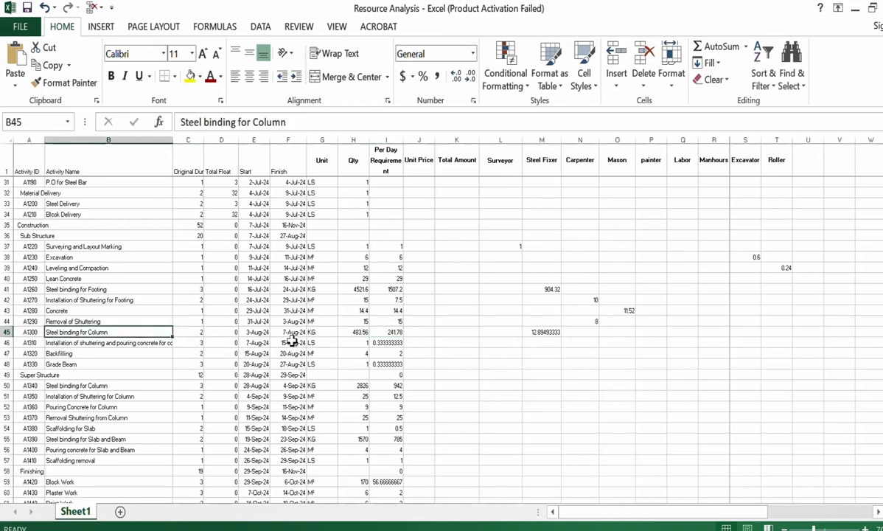
- Enter 25 labor manhours in Q46 for Installation of shuttering and pouring concrete for column
{"action": "left_click", "coordinate": [166, 343]}
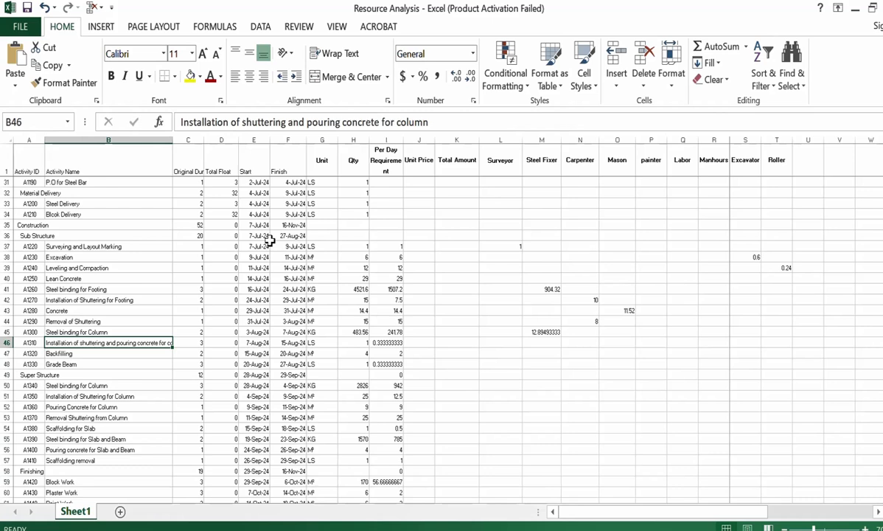
{"action": "left_click", "coordinate": [324, 343]}
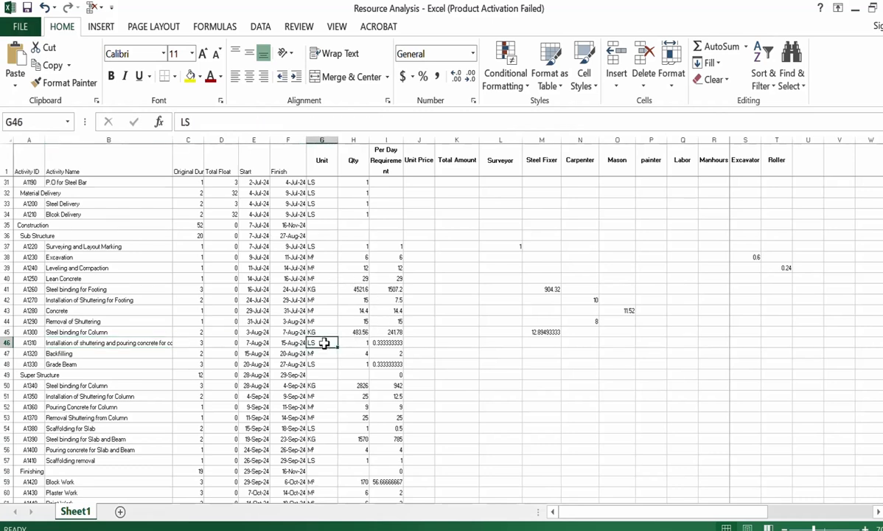
{"action": "left_click", "coordinate": [675, 341]}
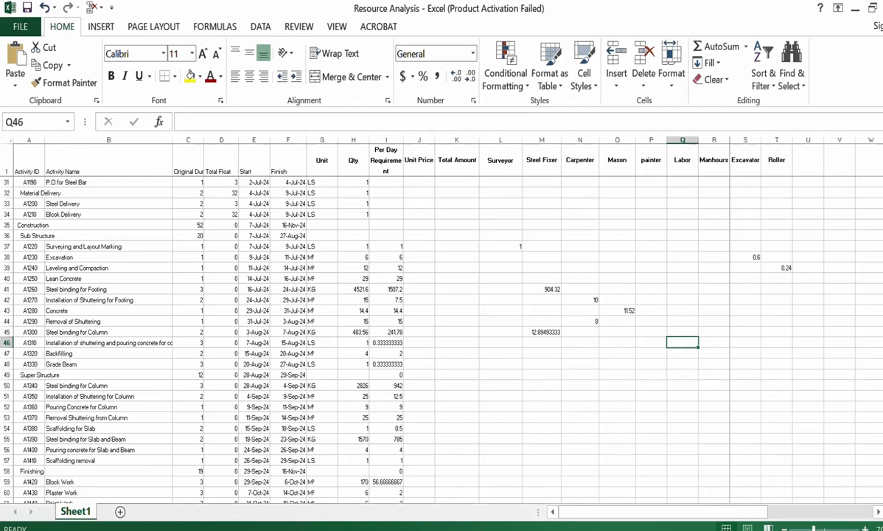
{"action": "type", "text": "25"}
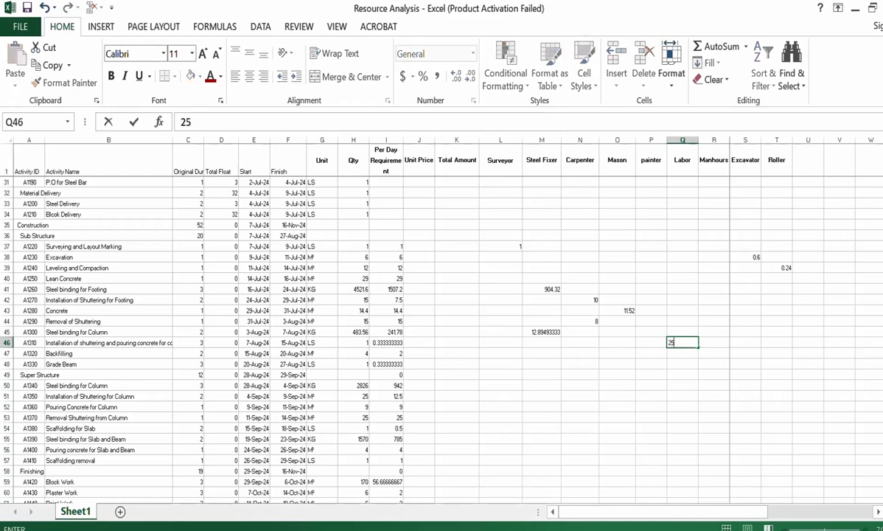
{"action": "key", "text": "Return"}
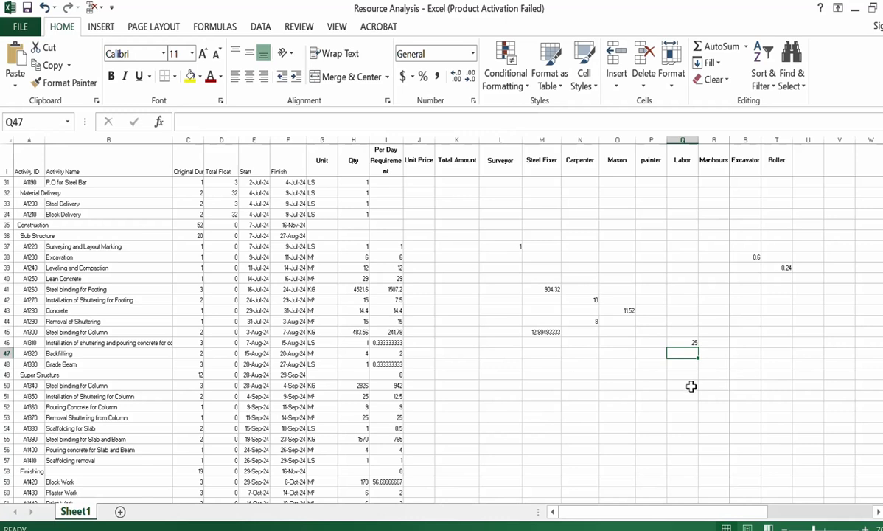
- Add a Shovel equipment column heading in U1, next to Roller
{"action": "left_click", "coordinate": [118, 344]}
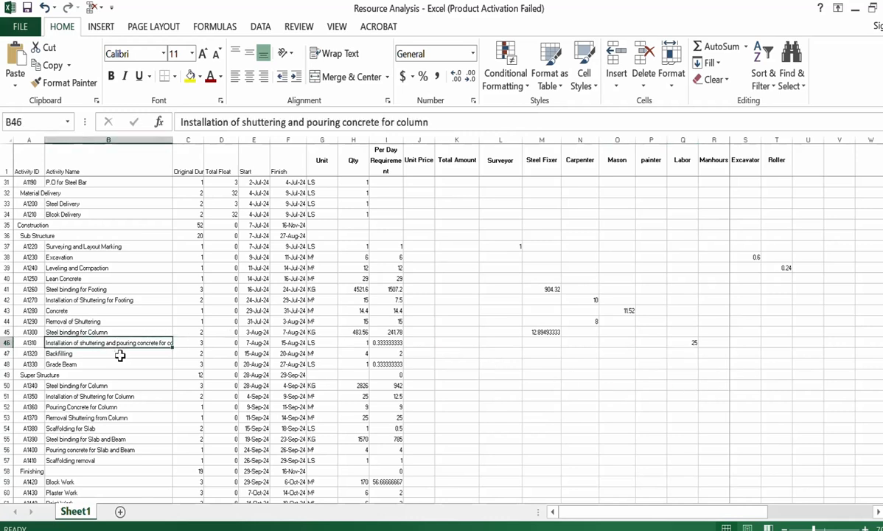
{"action": "left_click", "coordinate": [121, 355]}
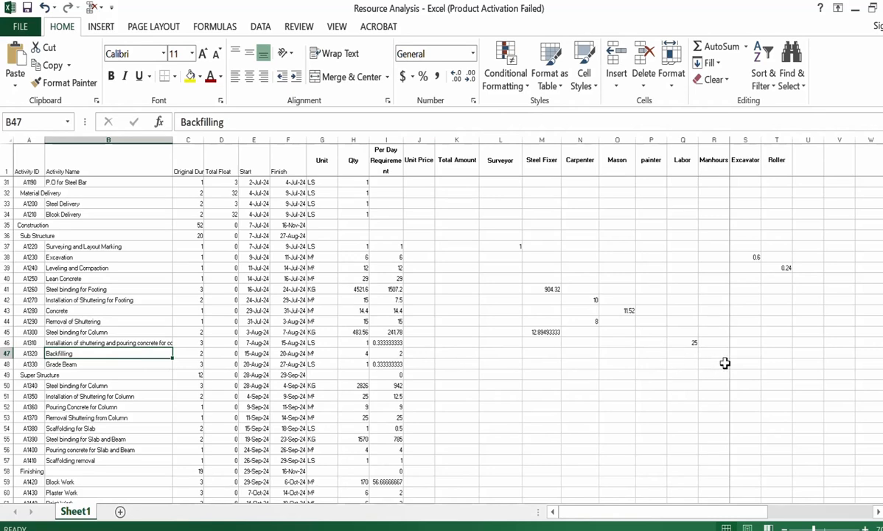
{"action": "left_click", "coordinate": [806, 165]}
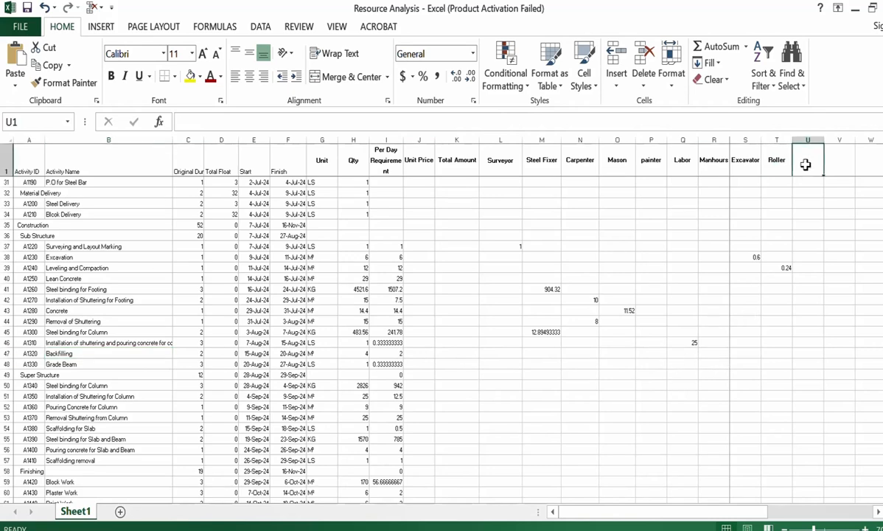
{"action": "type", "text": "Shov"}
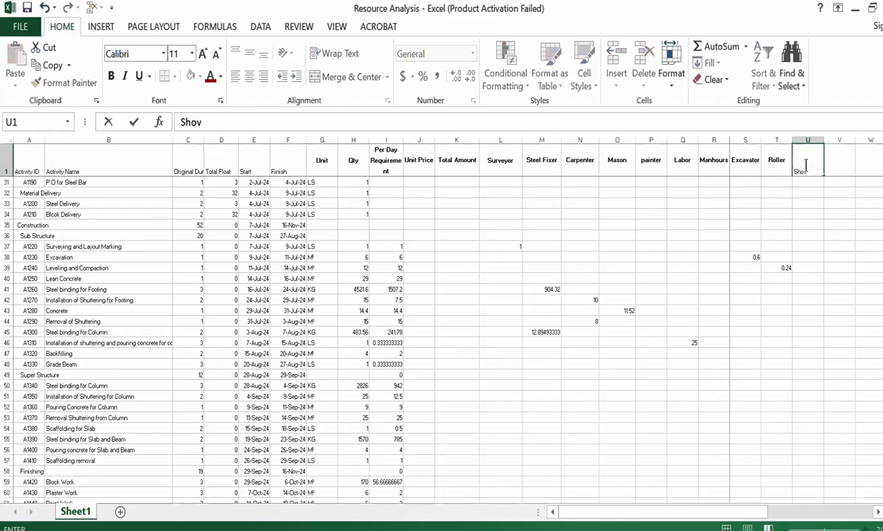
{"action": "type", "text": "el"}
{"action": "left_click", "coordinate": [550, 340]}
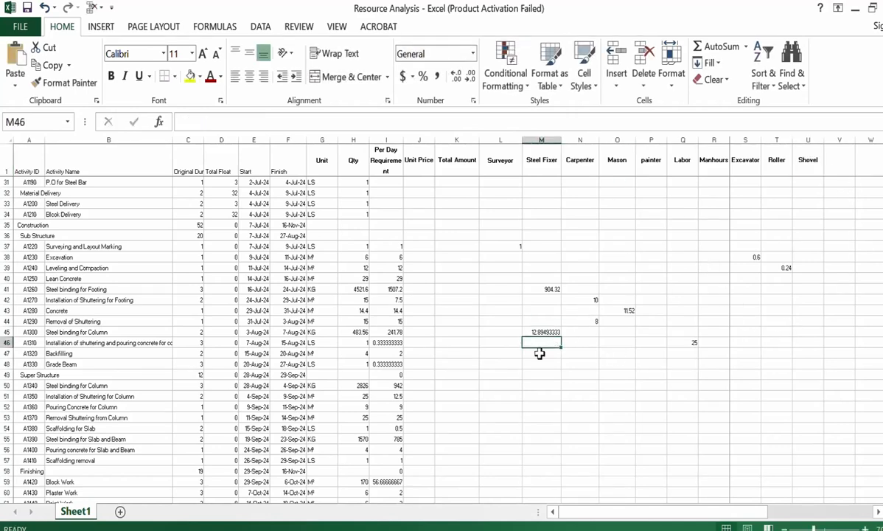
- Calculate the shovel requirement for Backfilling in U47 with the formula =I47/25*C47
{"action": "left_click", "coordinate": [109, 343]}
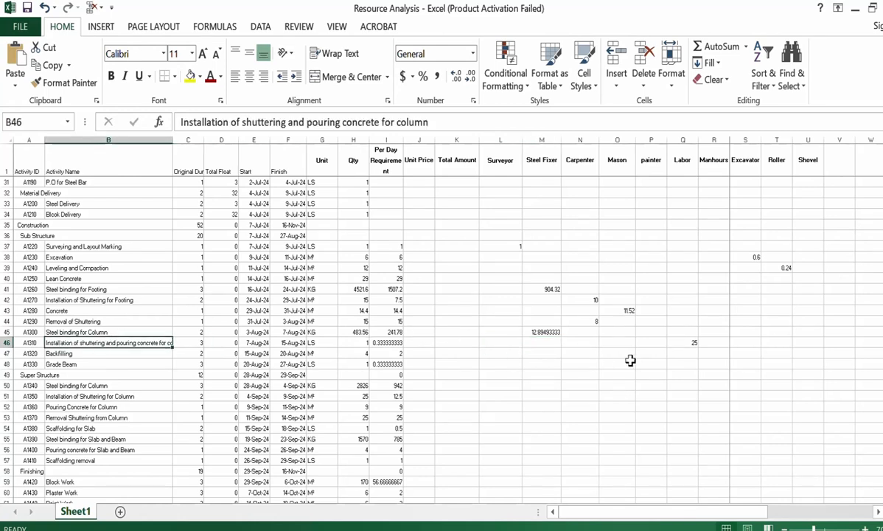
{"action": "left_click", "coordinate": [801, 353]}
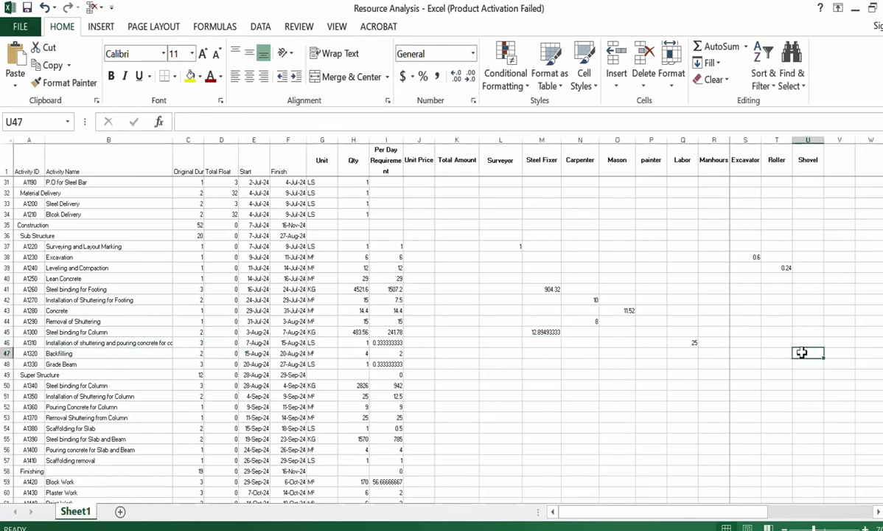
{"action": "type", "text": "="}
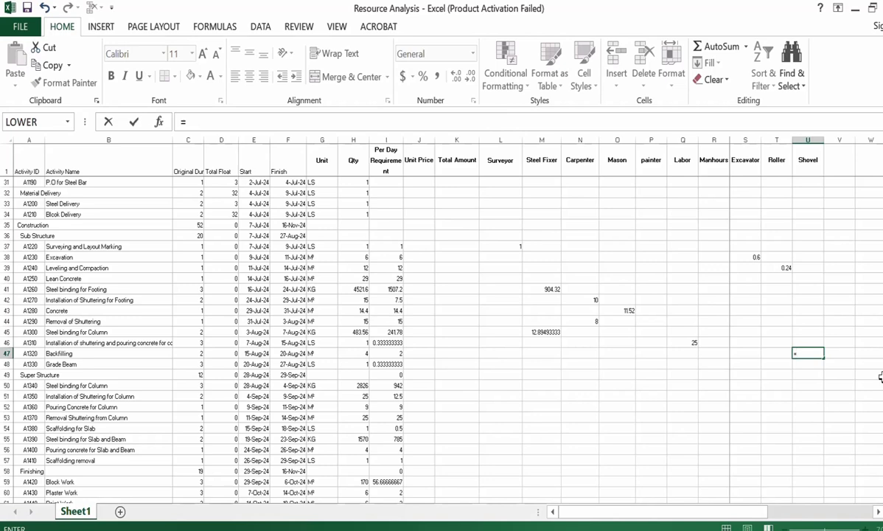
{"action": "type", "text": "2"}
{"action": "left_click", "coordinate": [386, 353]}
{"action": "type", "text": "/"}
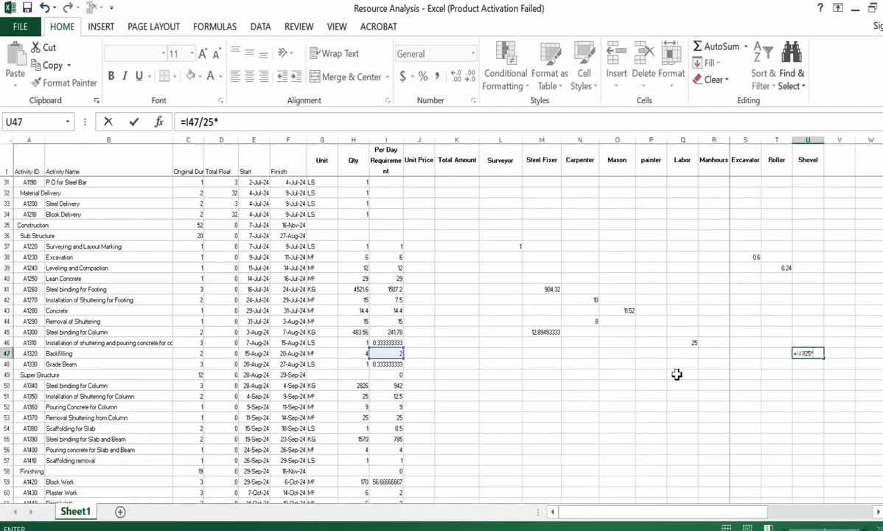
{"action": "left_click", "coordinate": [199, 356]}
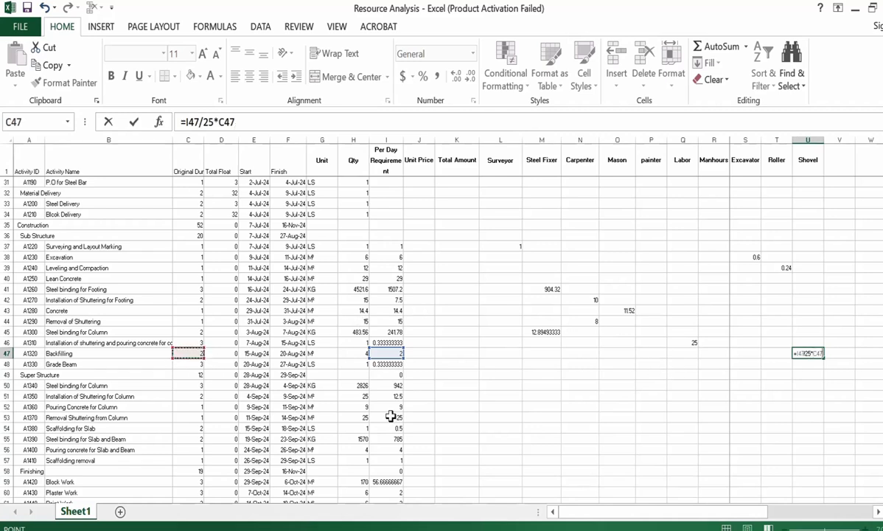
{"action": "key", "text": "Return"}
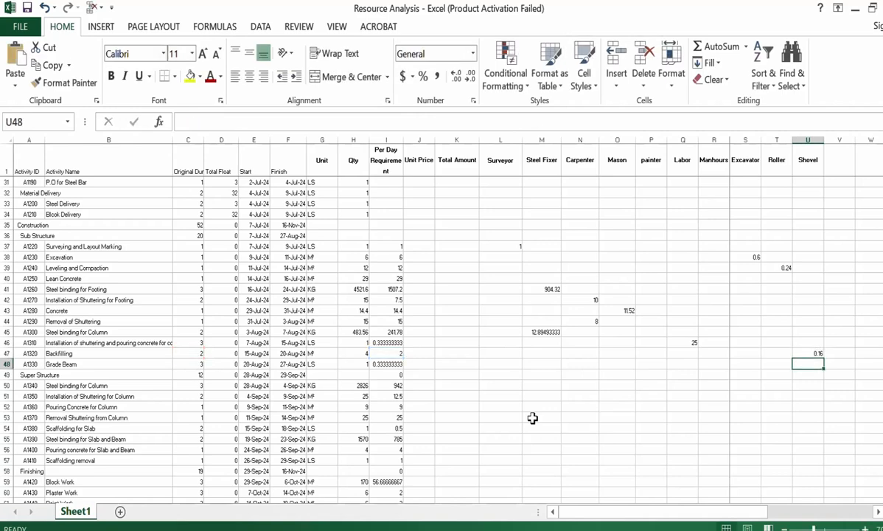
{"action": "left_click", "coordinate": [808, 353]}
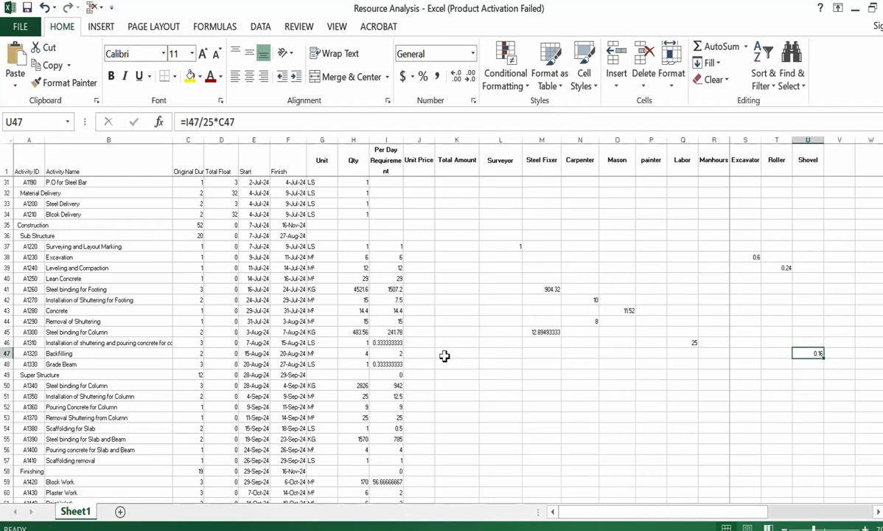
- Enter 120 labor manhours in Q47 for the Backfilling activity
{"action": "left_click", "coordinate": [147, 361]}
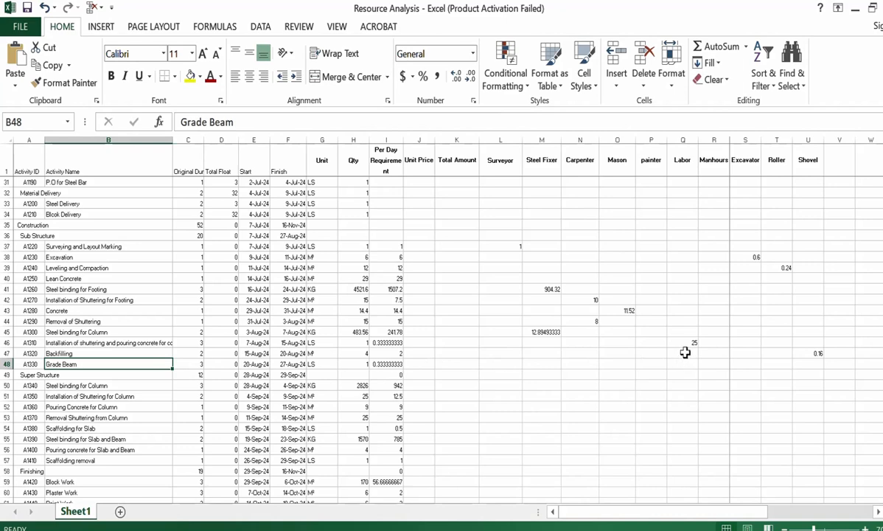
{"action": "left_click", "coordinate": [685, 353]}
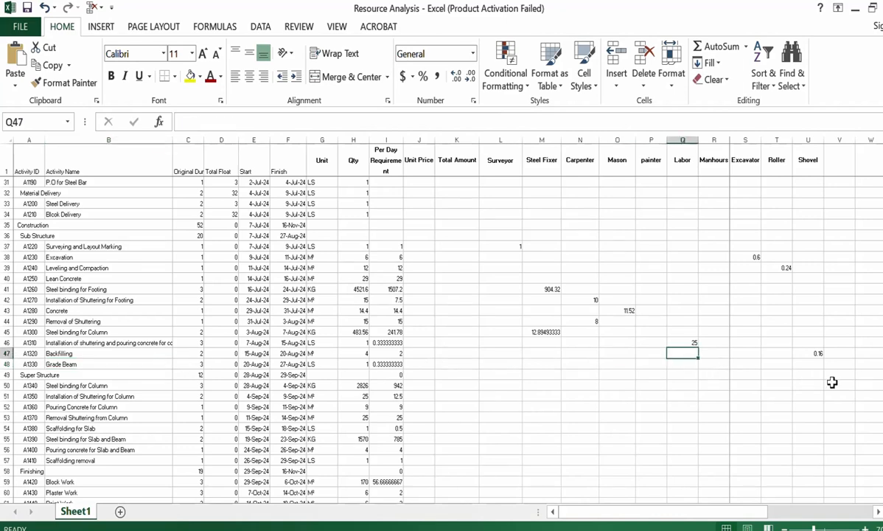
{"action": "type", "text": "120"}
{"action": "key", "text": "Return"}
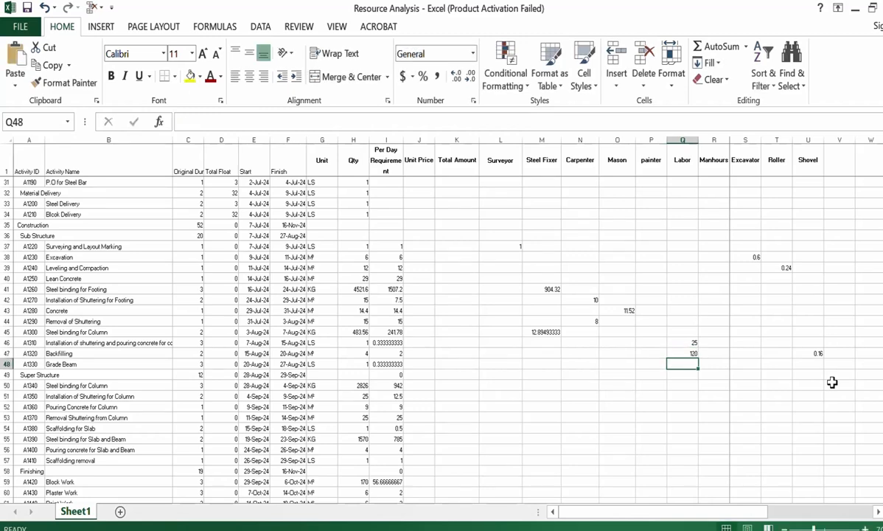
- Copy the steel fixer formula from M45 into M50 for the superstructure's Steel binding for Column and check its references
{"action": "left_click", "coordinate": [154, 384]}
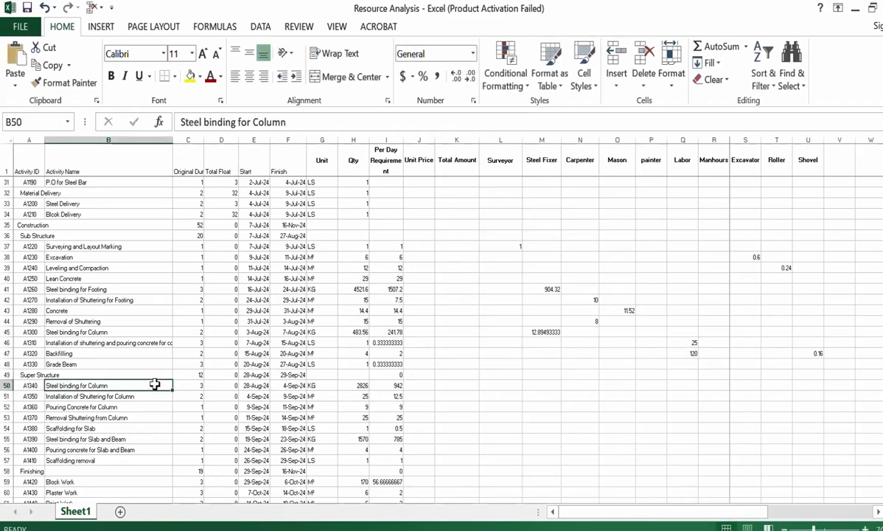
{"action": "scroll", "coordinate": [154, 384], "scroll_direction": "down", "scroll_amount": 3}
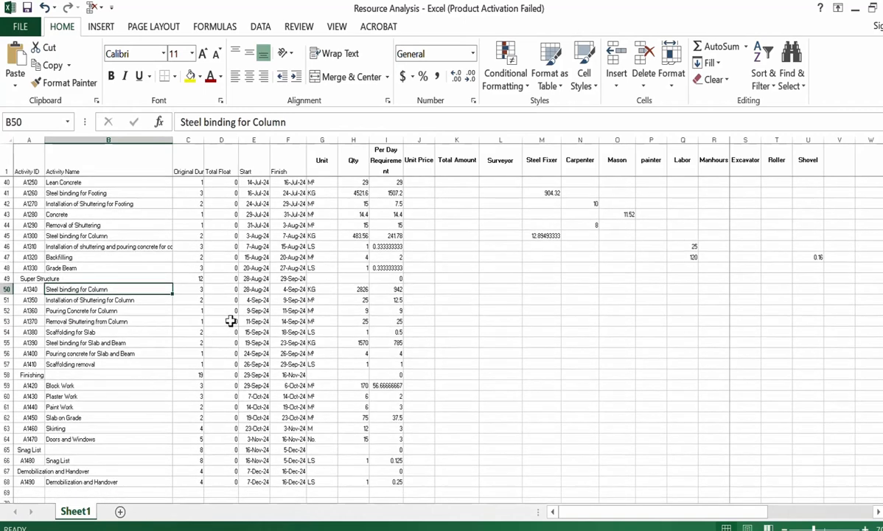
{"action": "left_click", "coordinate": [554, 236]}
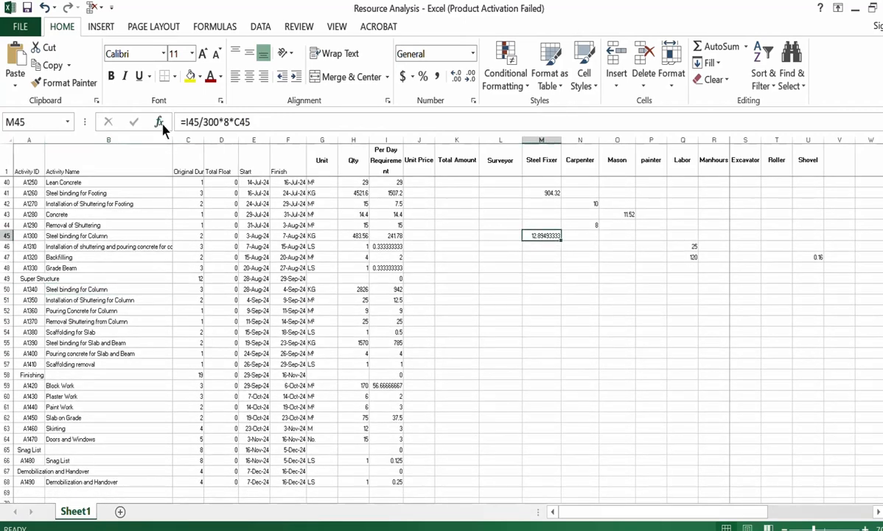
{"action": "left_click", "coordinate": [40, 65]}
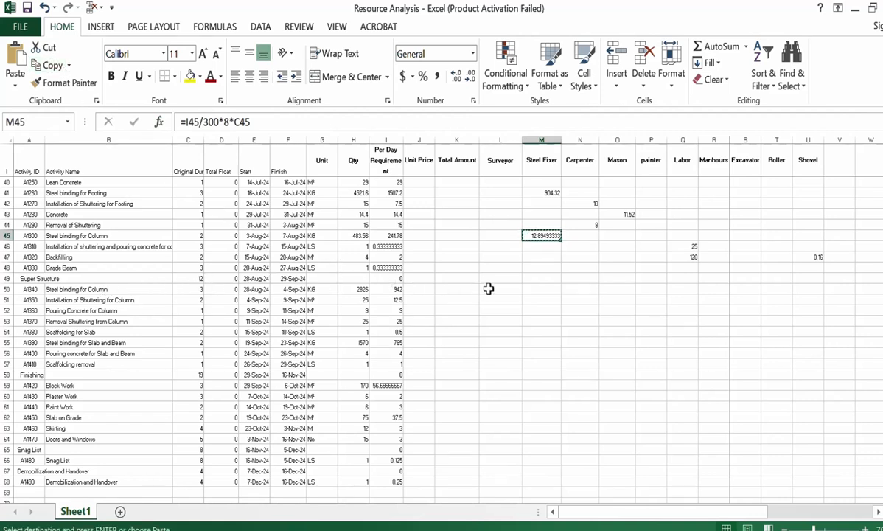
{"action": "left_click", "coordinate": [536, 287]}
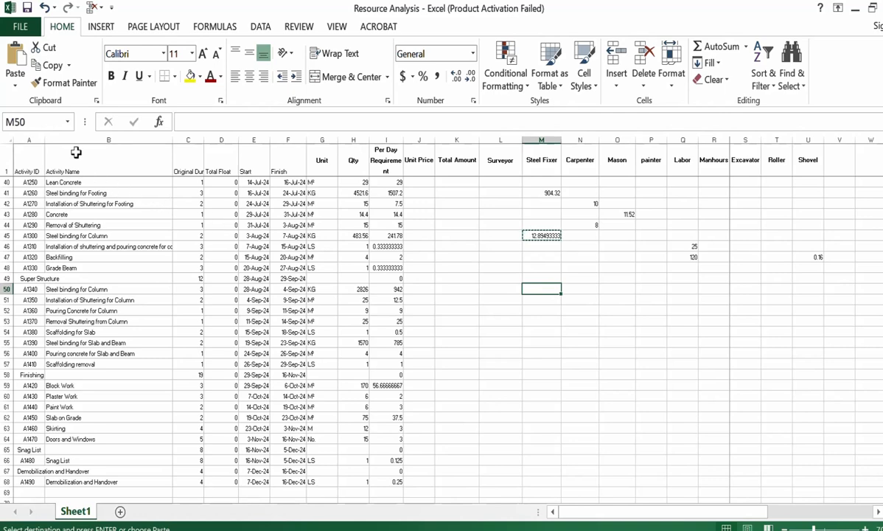
{"action": "left_click", "coordinate": [15, 53]}
{"action": "double_click", "coordinate": [545, 289]}
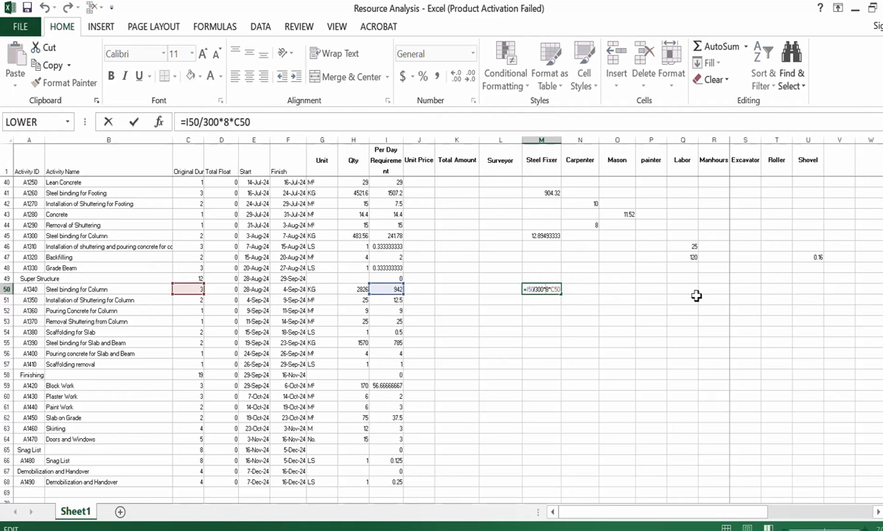
{"action": "key", "text": "ctrl+Return"}
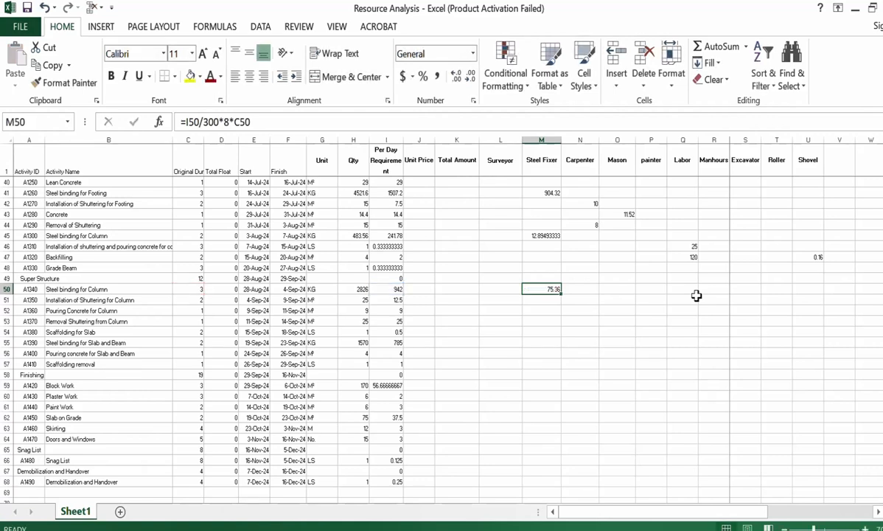
{"action": "double_click", "coordinate": [539, 290]}
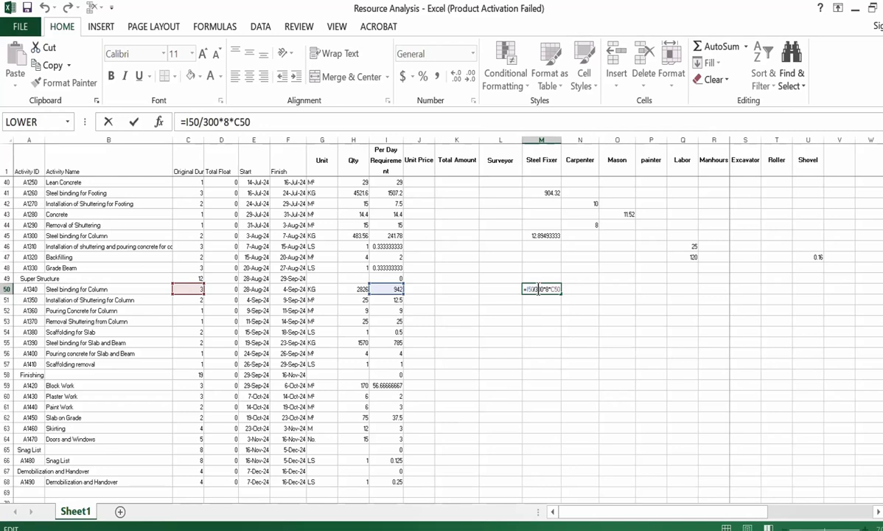
{"action": "key", "text": "Escape"}
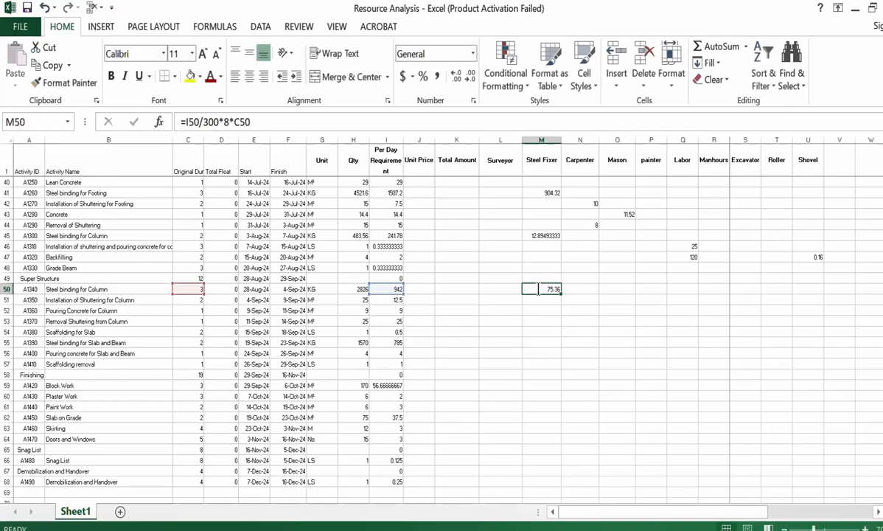
- Copy the carpenter formula from N42 into N51 for Installation of Shuttering for Column and check its references
{"action": "left_click", "coordinate": [124, 302]}
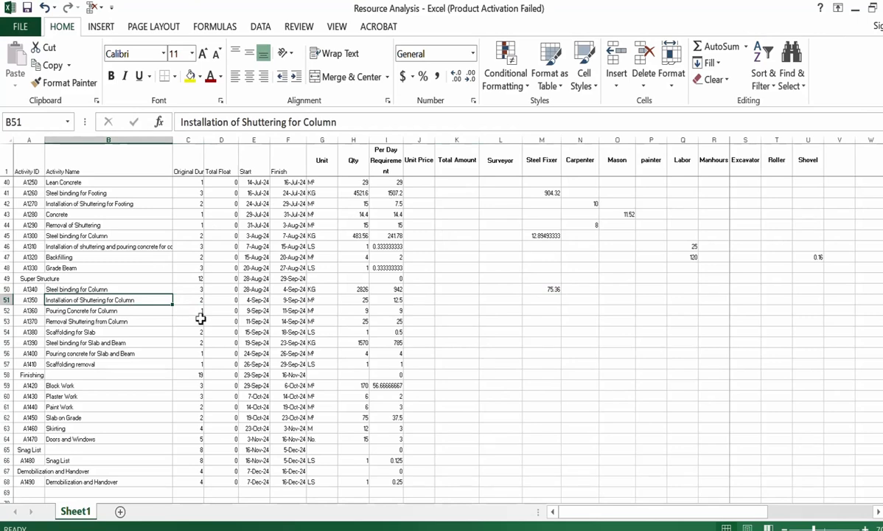
{"action": "left_click", "coordinate": [133, 203]}
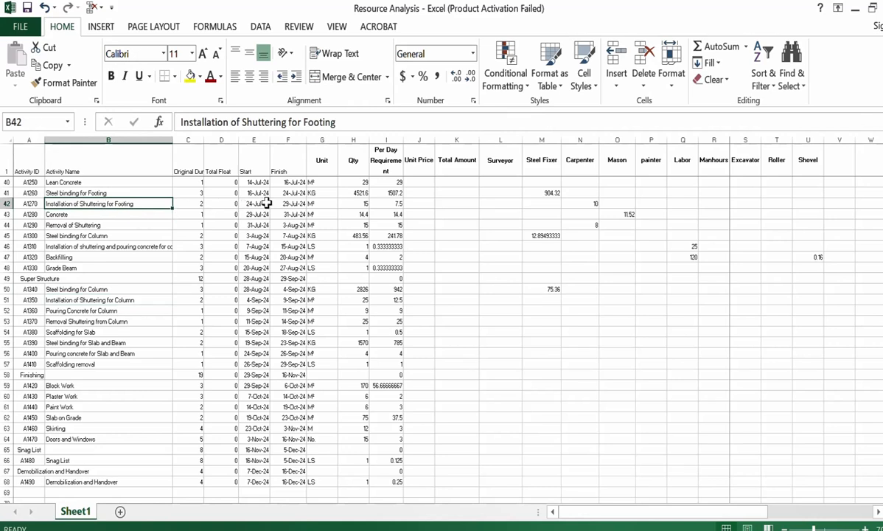
{"action": "left_click", "coordinate": [590, 201]}
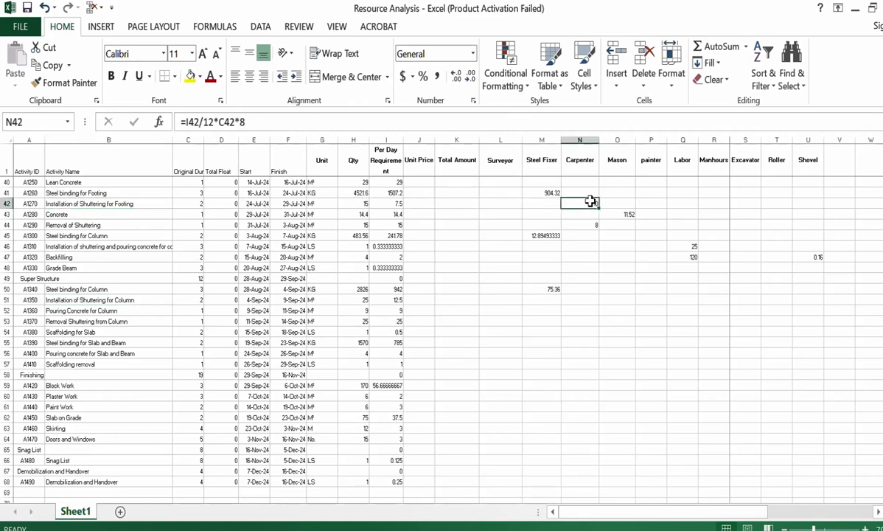
{"action": "left_click", "coordinate": [49, 65]}
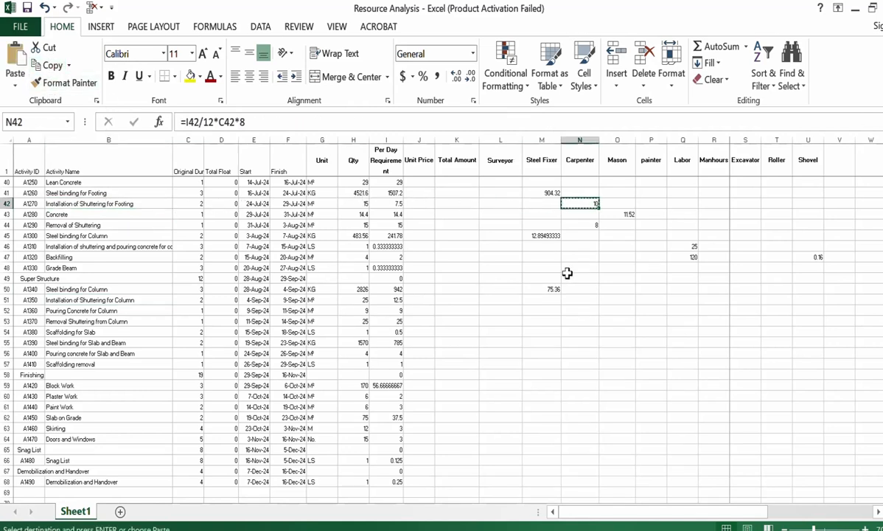
{"action": "left_click", "coordinate": [578, 299]}
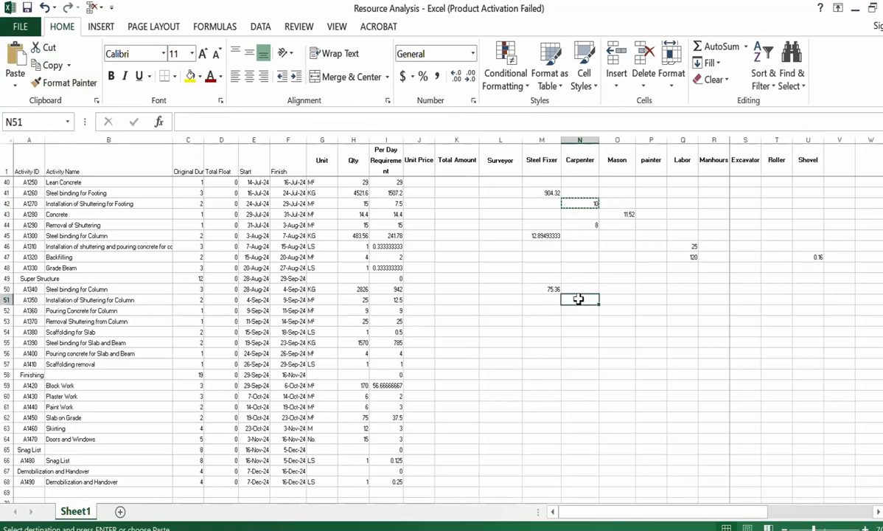
{"action": "left_click", "coordinate": [21, 52]}
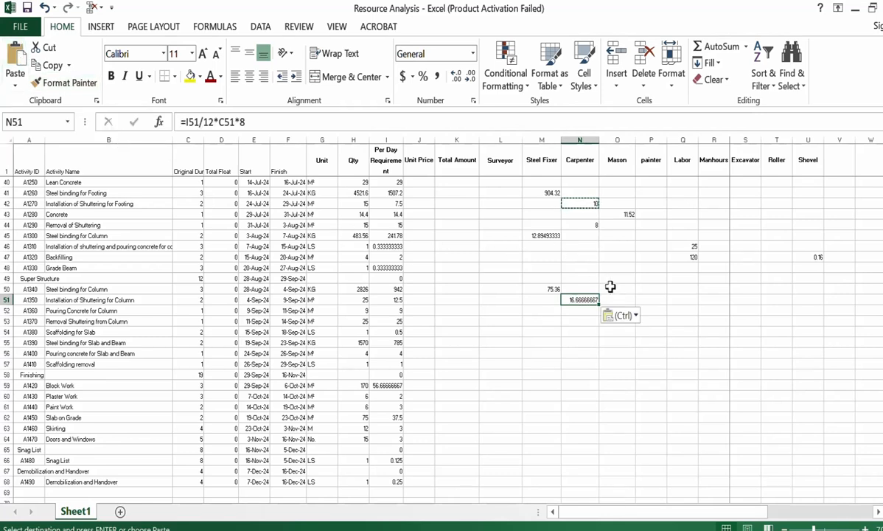
{"action": "double_click", "coordinate": [590, 299]}
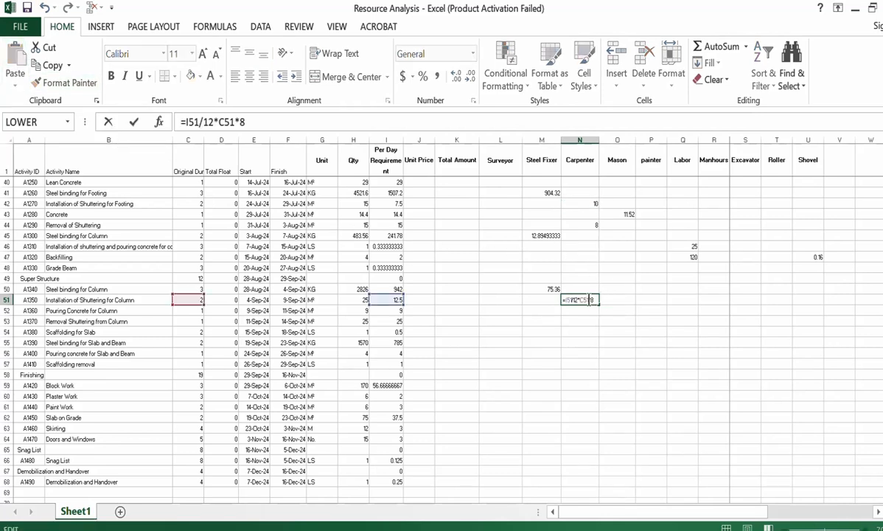
{"action": "key", "text": "Escape"}
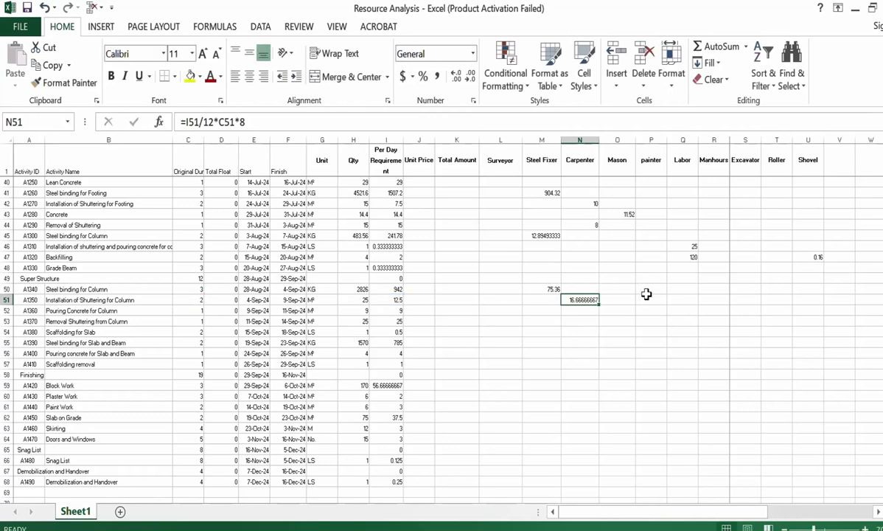
{"action": "double_click", "coordinate": [581, 299]}
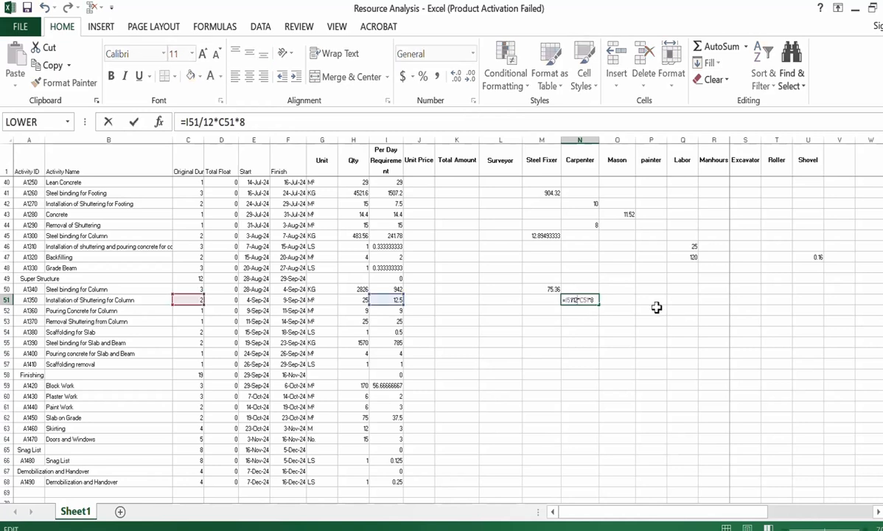
{"action": "key", "text": "Escape"}
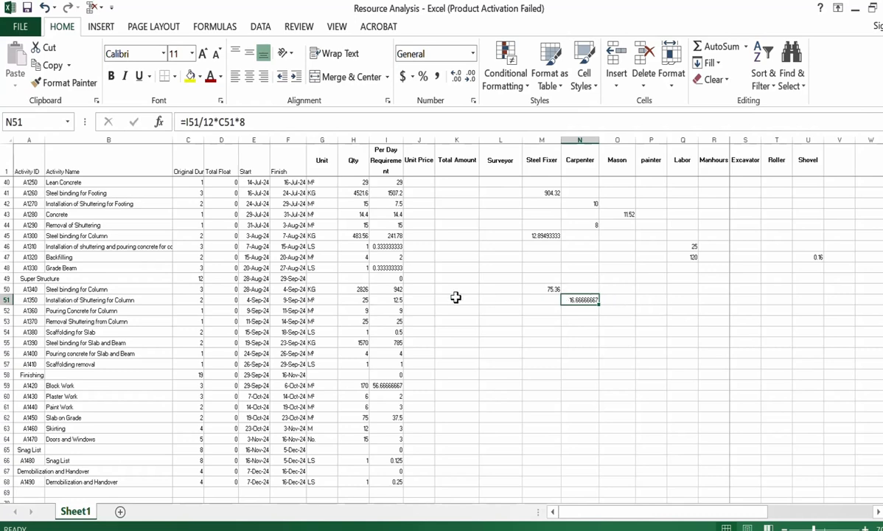
- Change the divisor in the N51 carpenter formula to 9, giving =I51/9*C51*8
{"action": "left_click", "coordinate": [215, 123]}
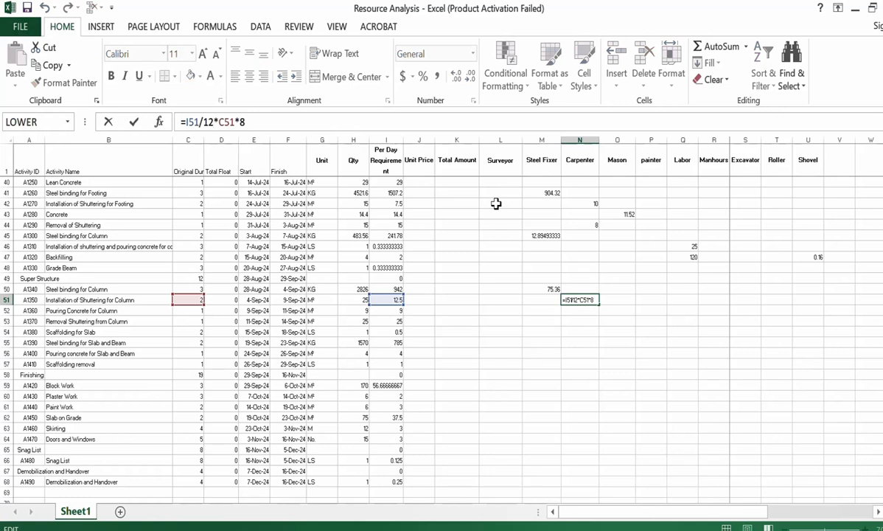
{"action": "key", "text": "BackSpace"}
{"action": "key", "text": "BackSpace"}
{"action": "type", "text": "9"}
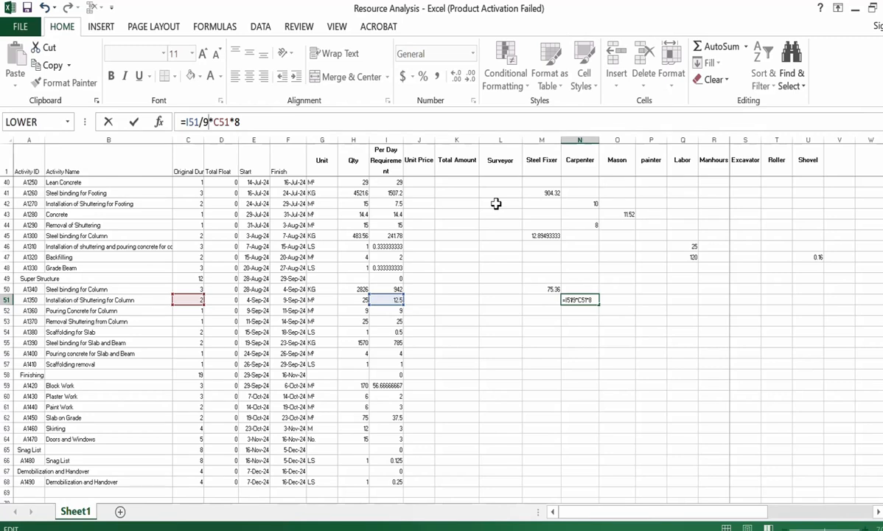
{"action": "key", "text": "Return"}
{"action": "key", "text": "Up"}
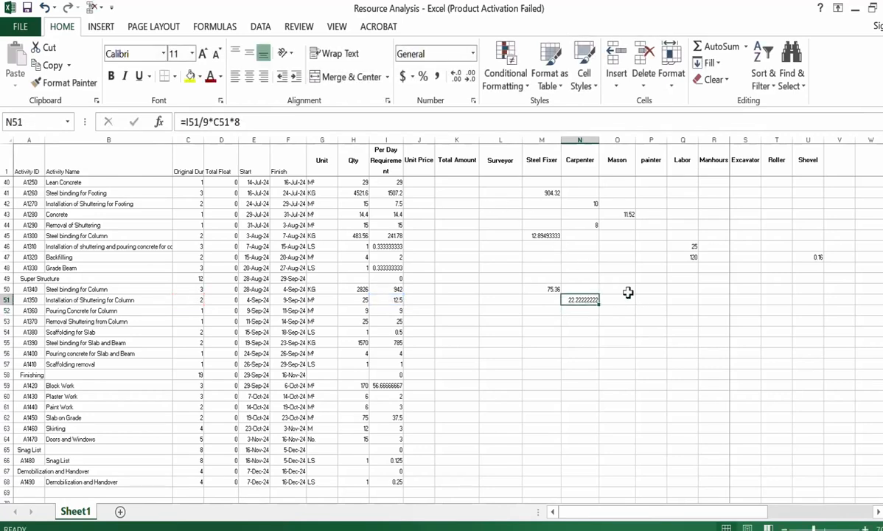
- Copy the mason formula from the Concrete activity in O43 into O52 for Pouring Concrete for Column
{"action": "left_click", "coordinate": [131, 310]}
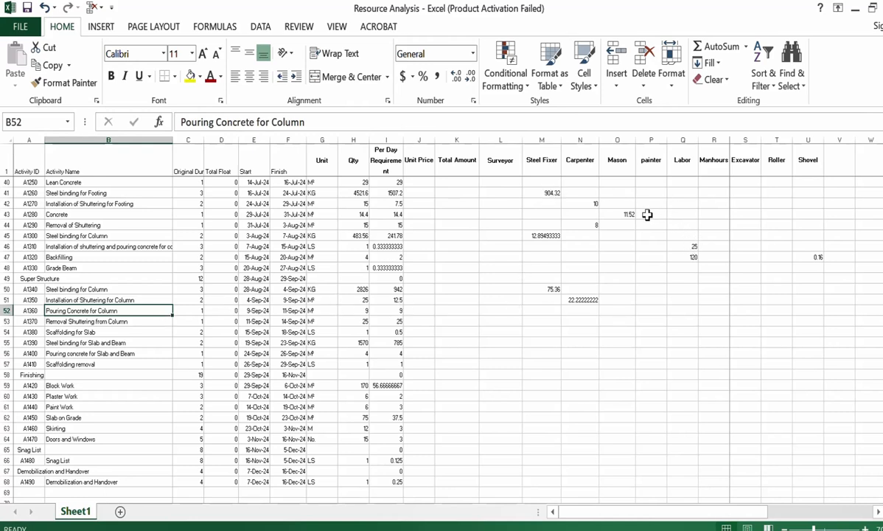
{"action": "left_click", "coordinate": [621, 214]}
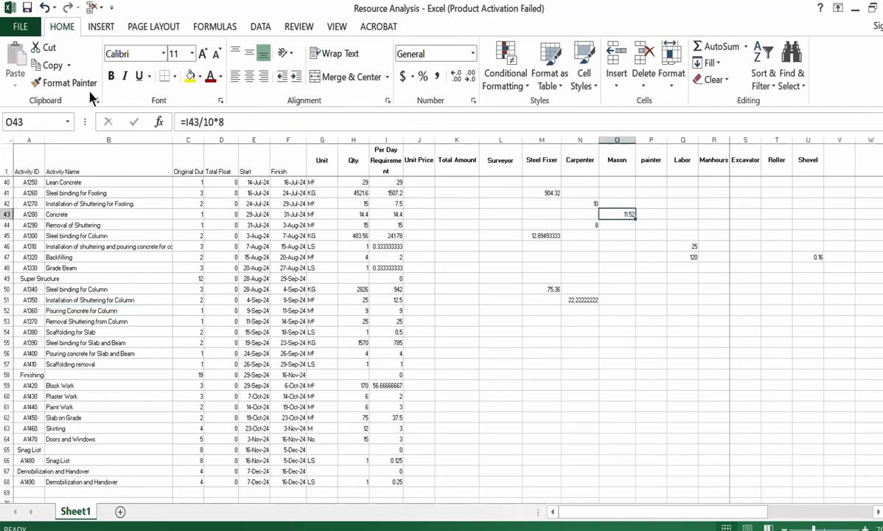
{"action": "left_click", "coordinate": [53, 65]}
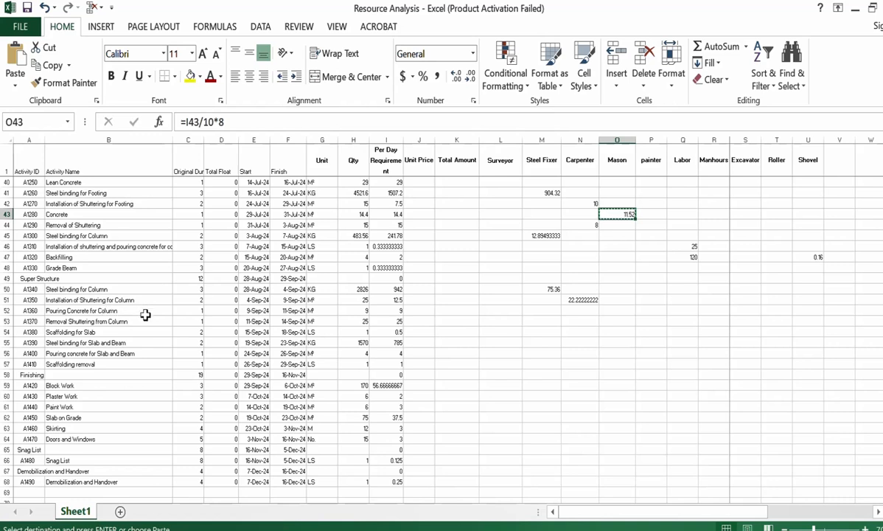
{"action": "left_click", "coordinate": [611, 309]}
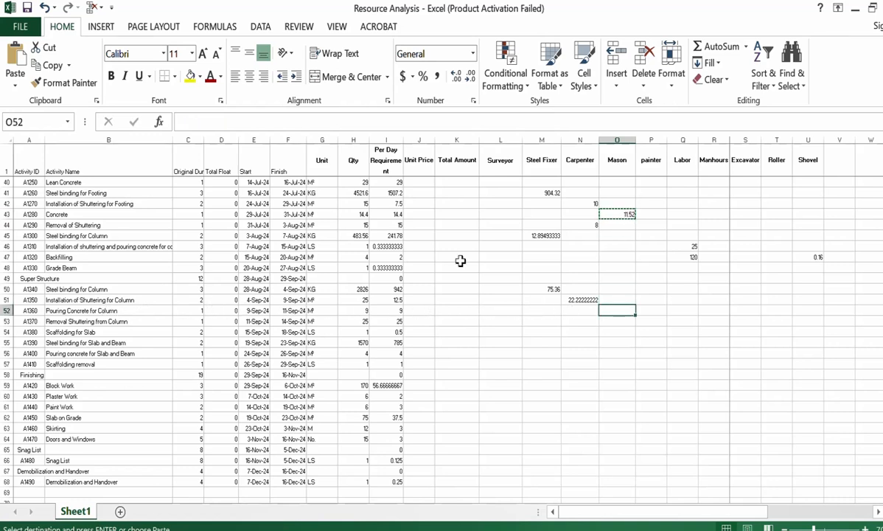
{"action": "left_click", "coordinate": [14, 58]}
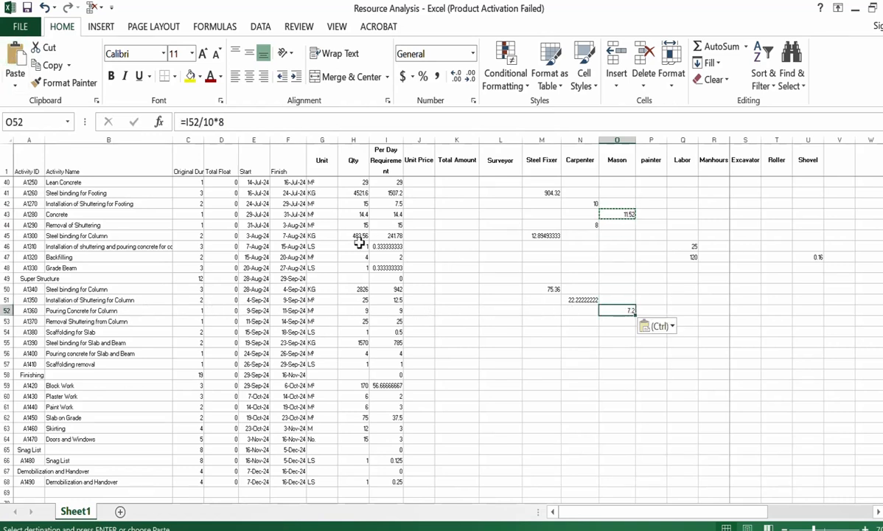
- Change the divisor in the O52 mason formula to 7, giving =I52/7*8
{"action": "left_click", "coordinate": [199, 121]}
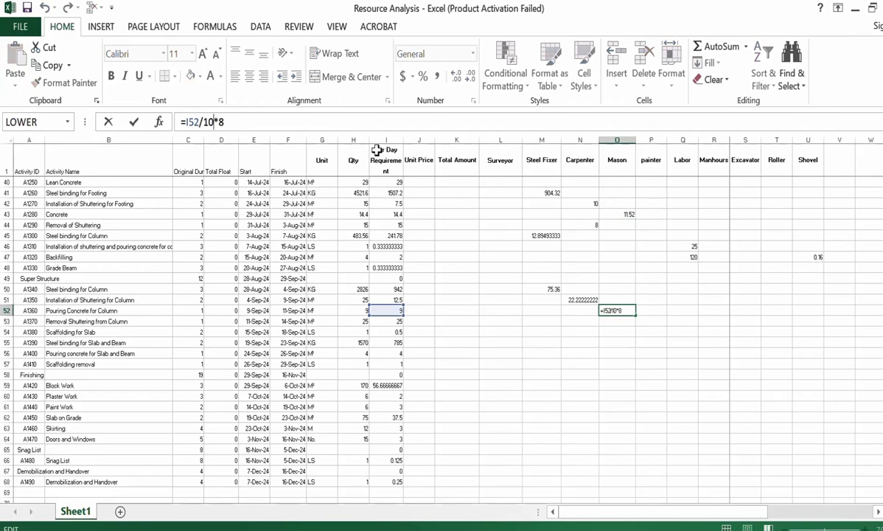
{"action": "key", "text": "BackSpace"}
{"action": "key", "text": "BackSpace"}
{"action": "type", "text": "7"}
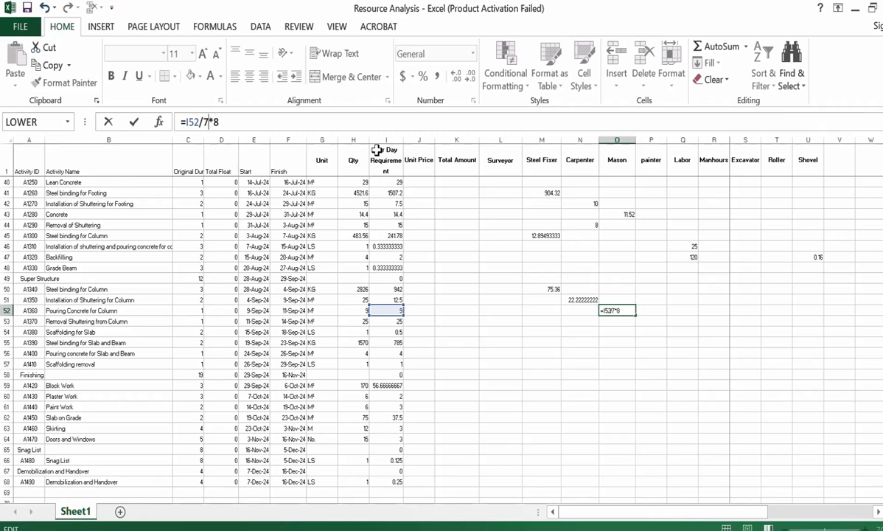
{"action": "key", "text": "Return"}
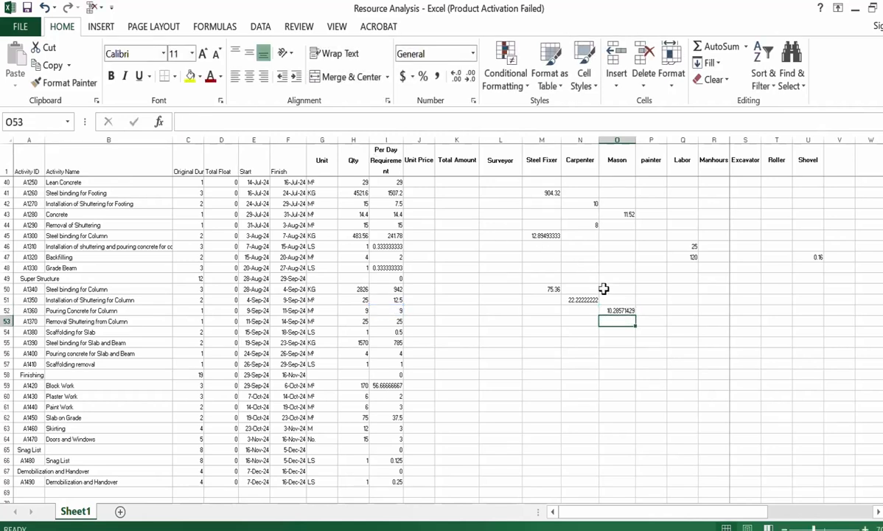
{"action": "left_click", "coordinate": [625, 310]}
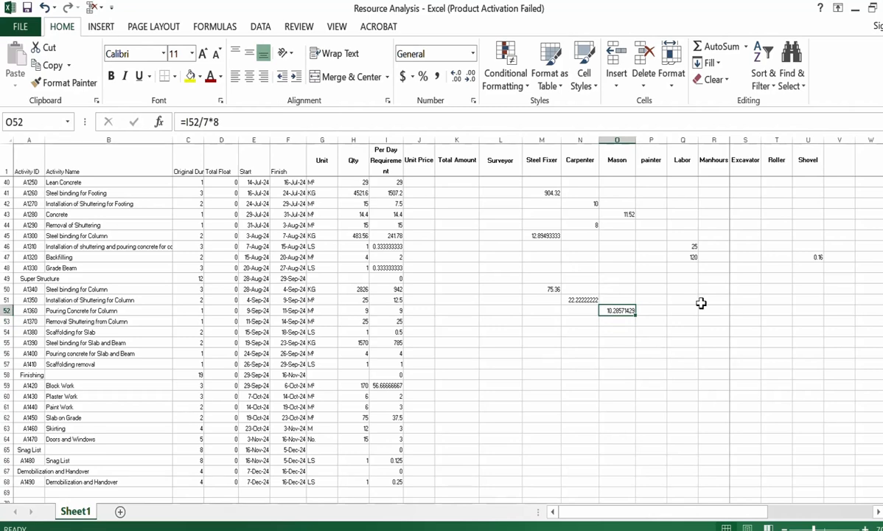
- Copy the carpenter formula from Removal of Shuttering in N44 into N53 for Removal Shuttering from Column and check its references
{"action": "left_click", "coordinate": [118, 320]}
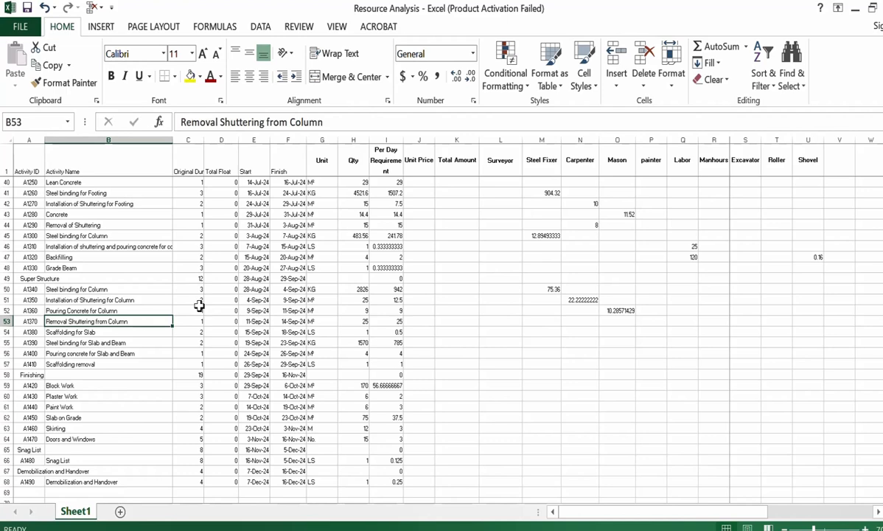
{"action": "left_click", "coordinate": [386, 320]}
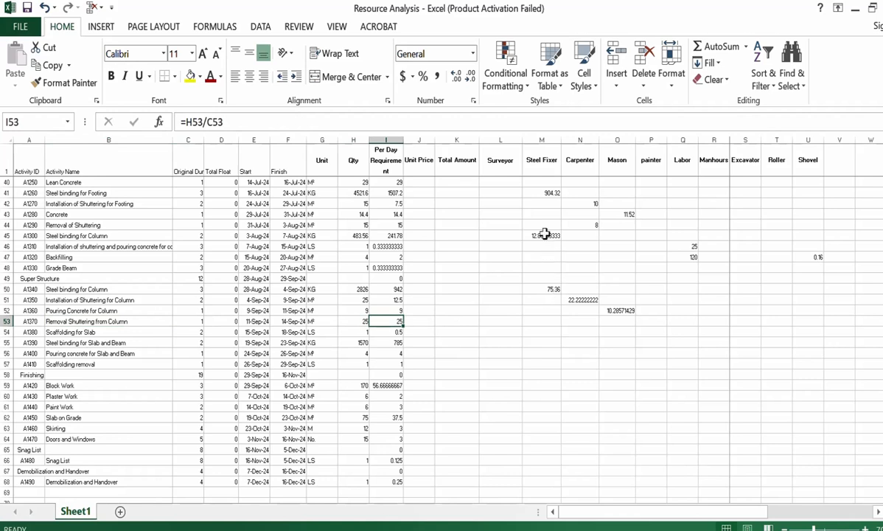
{"action": "left_click", "coordinate": [131, 203]}
{"action": "left_click", "coordinate": [124, 225]}
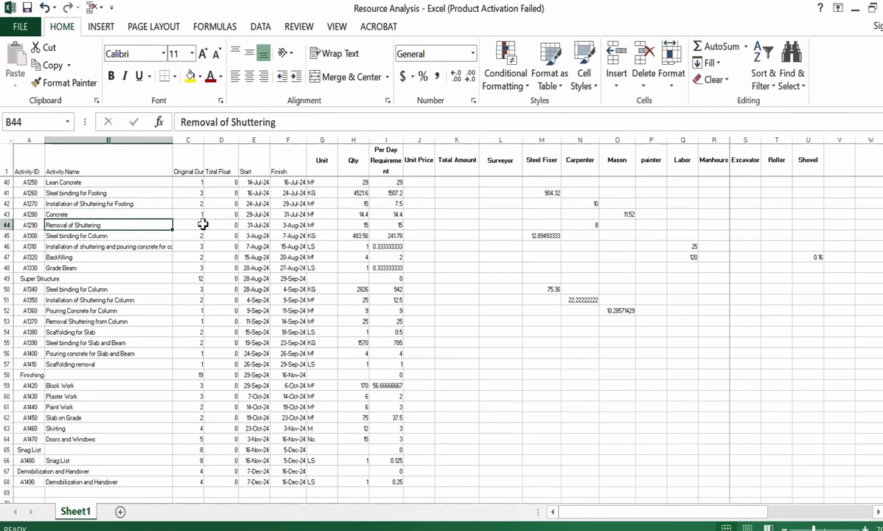
{"action": "left_click", "coordinate": [577, 224]}
{"action": "left_click", "coordinate": [46, 65]}
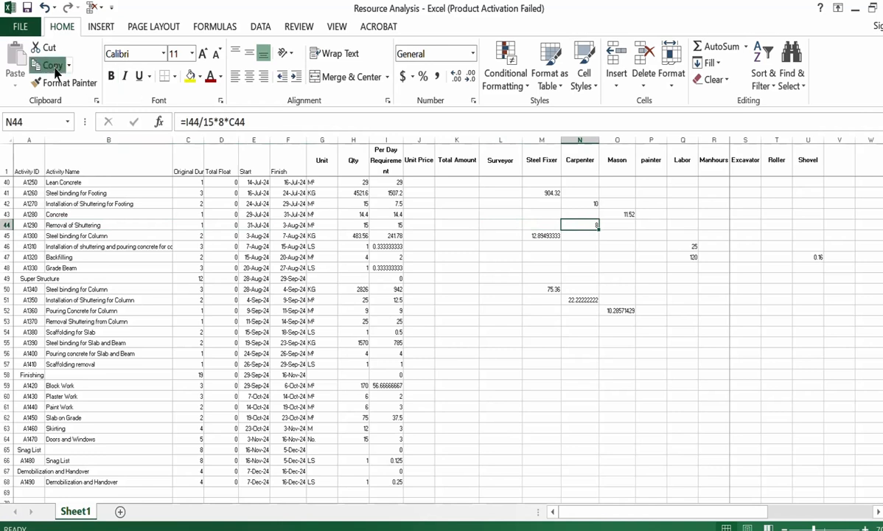
{"action": "left_click", "coordinate": [581, 321]}
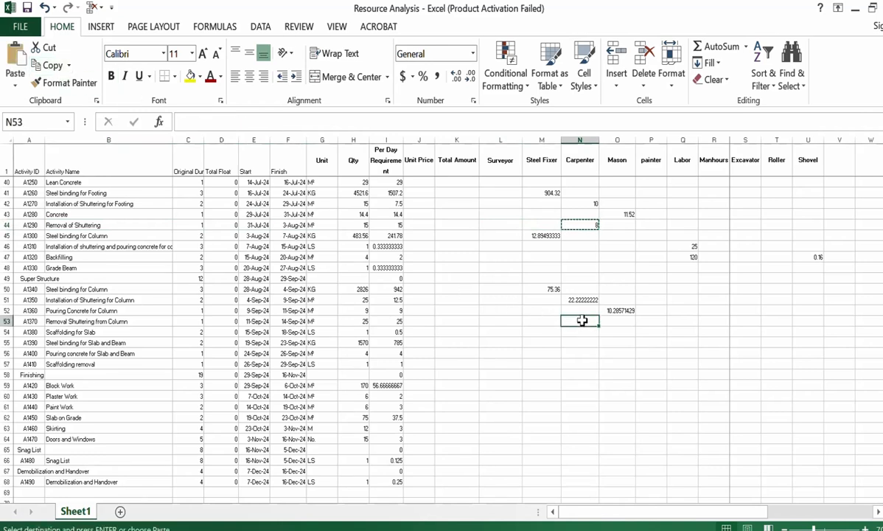
{"action": "left_click", "coordinate": [15, 59]}
{"action": "double_click", "coordinate": [581, 321]}
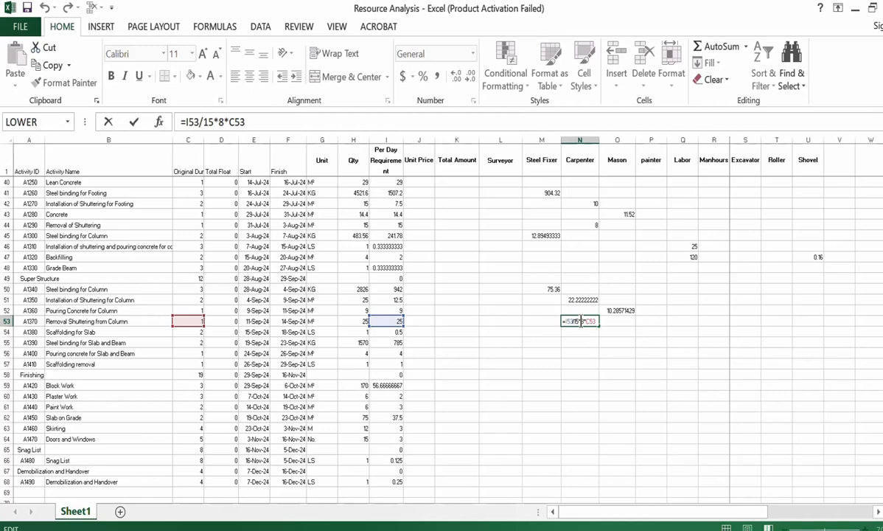
{"action": "key", "text": "ctrl+Return"}
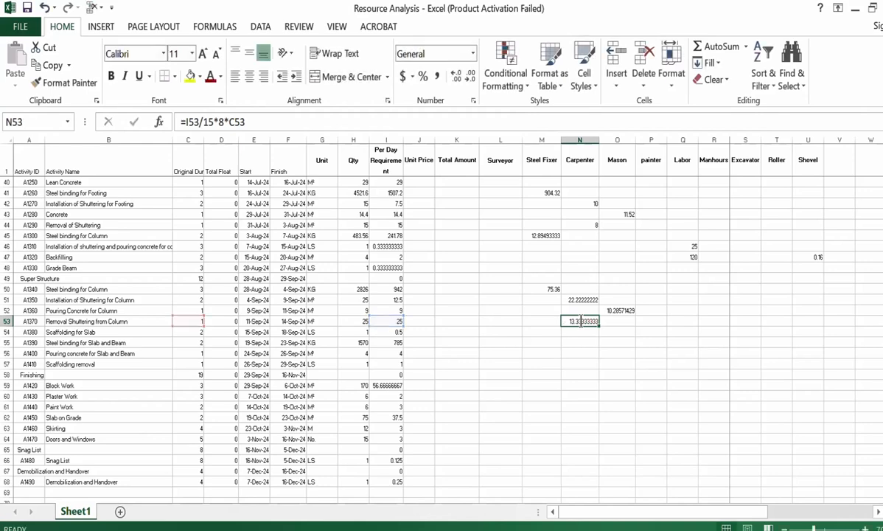
{"action": "double_click", "coordinate": [180, 320]}
{"action": "key", "text": "Escape"}
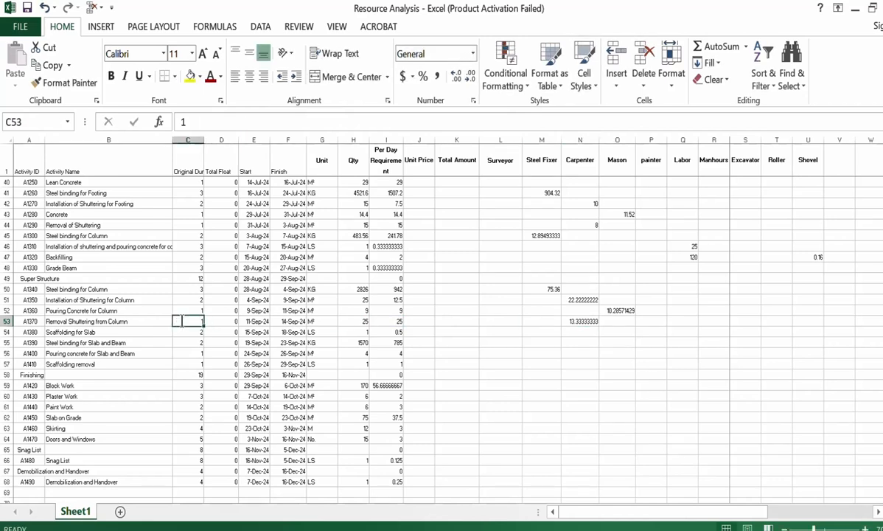
- Try an original duration of 4 in C50 for Steel binding for Column and check its per-day requirement and steel fixer manhours
{"action": "left_click", "coordinate": [186, 276]}
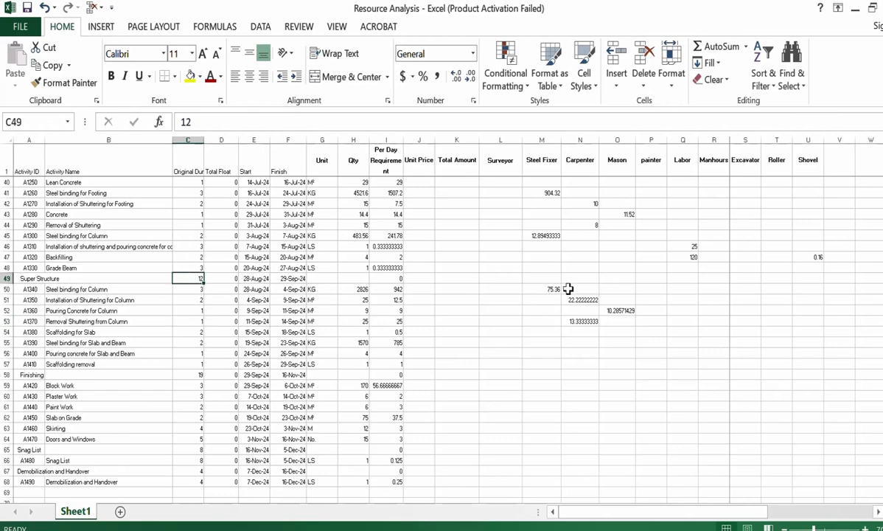
{"action": "left_click", "coordinate": [195, 289]}
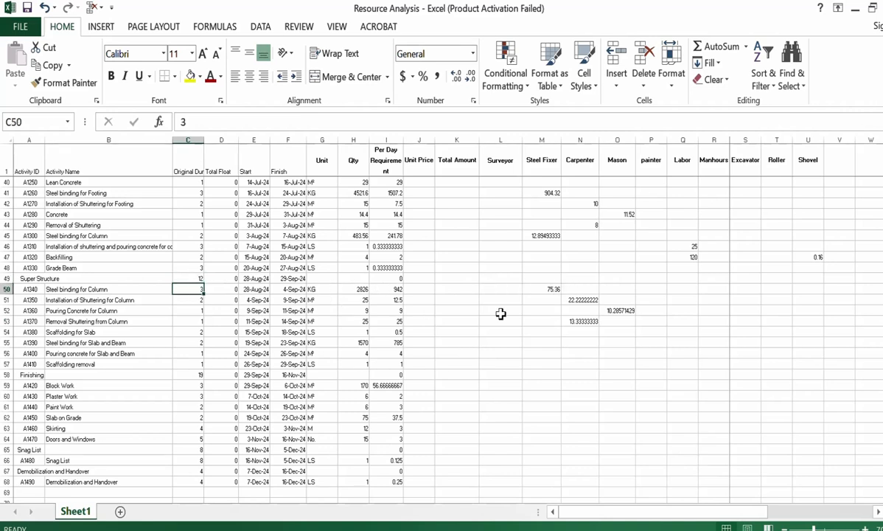
{"action": "left_click", "coordinate": [545, 288]}
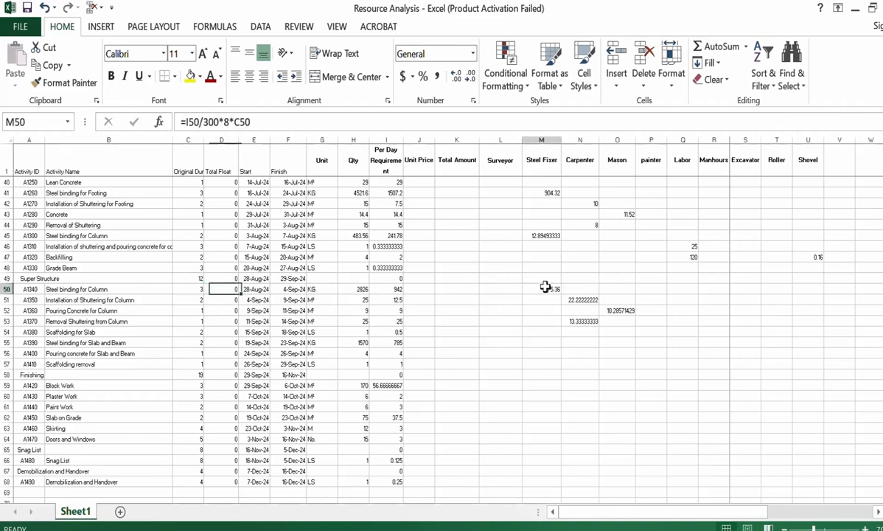
{"action": "left_click", "coordinate": [187, 291]}
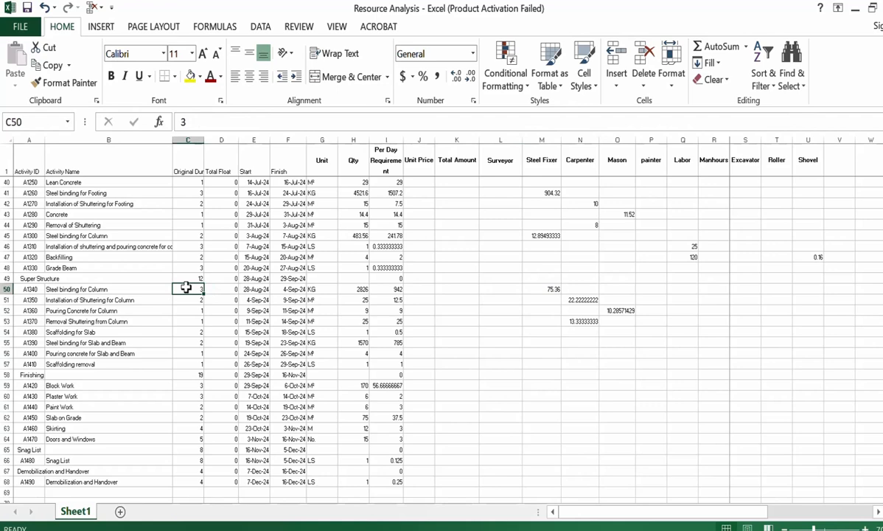
{"action": "type", "text": "4"}
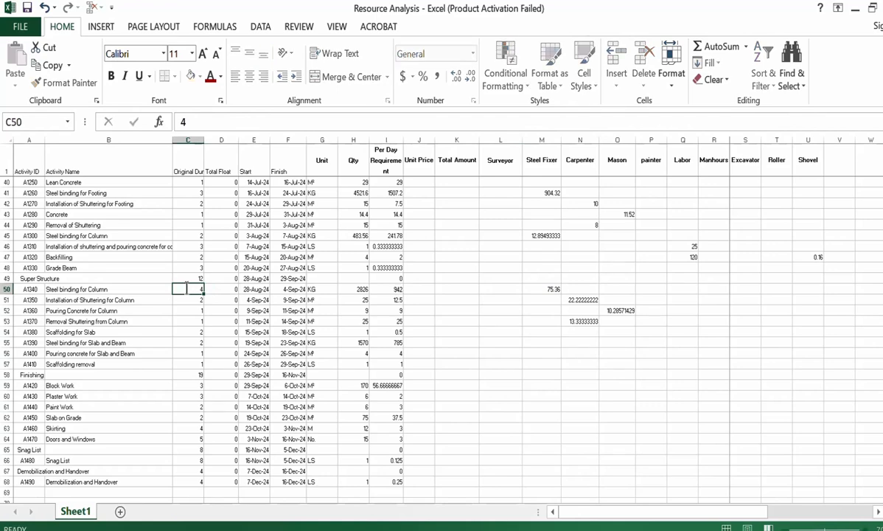
{"action": "key", "text": "Return"}
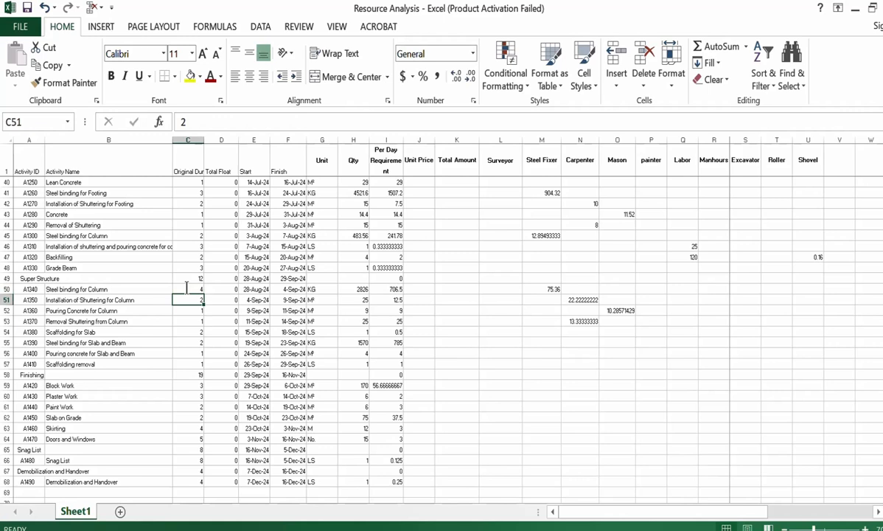
{"action": "left_click", "coordinate": [389, 290]}
{"action": "left_click", "coordinate": [544, 288]}
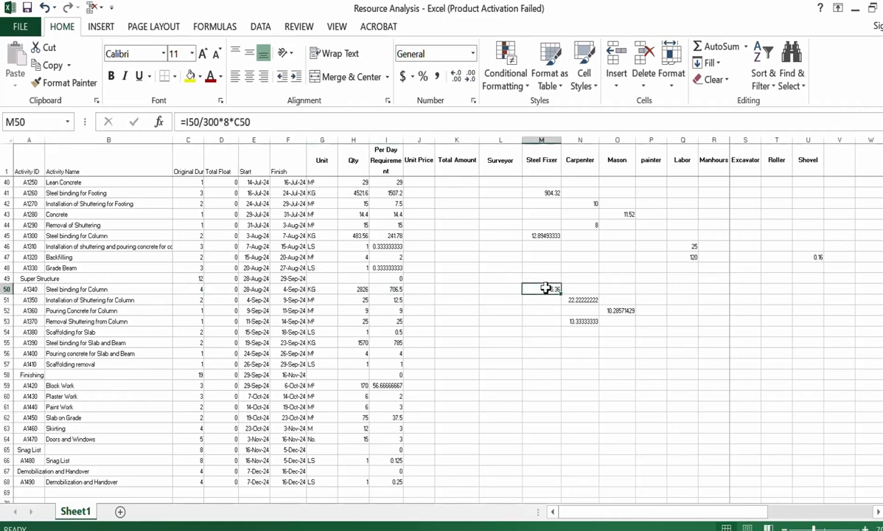
- Set the original duration in C50 back to 3 and check the per-day requirement and the references of the M50 steel fixer formula
{"action": "left_click", "coordinate": [186, 290]}
{"action": "type", "text": "3"}
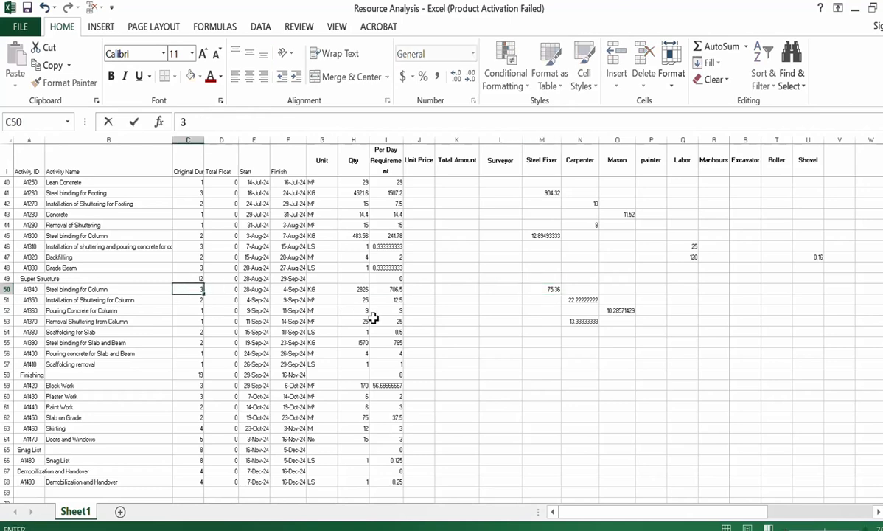
{"action": "left_click", "coordinate": [474, 290]}
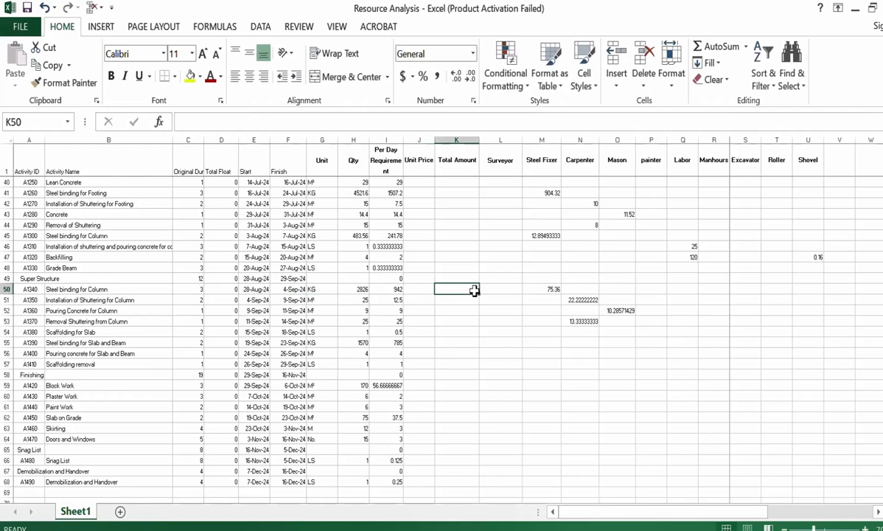
{"action": "left_click", "coordinate": [382, 289]}
{"action": "left_click", "coordinate": [520, 289]}
{"action": "double_click", "coordinate": [542, 289]}
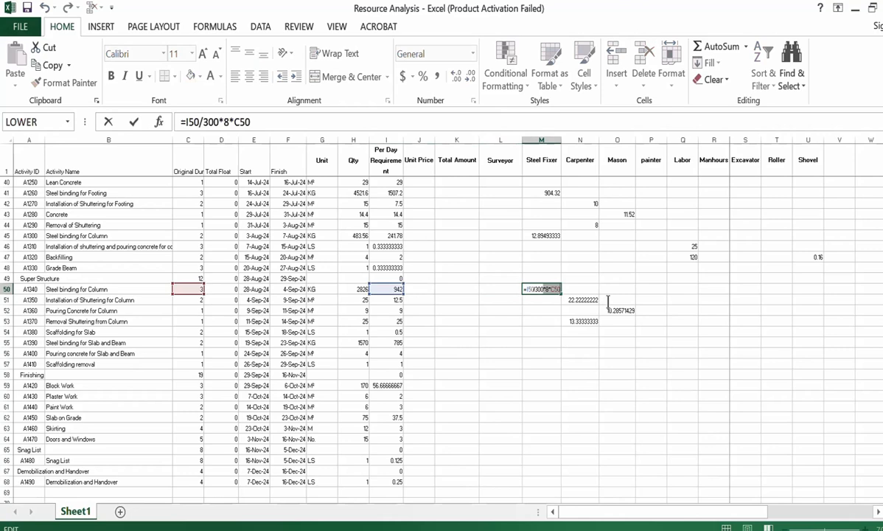
{"action": "key", "text": "ctrl+Return"}
{"action": "mouse_move", "coordinate": [547, 289]}
{"action": "left_mouse_down"}
{"action": "mouse_move", "coordinate": [617, 309]}
{"action": "mouse_move", "coordinate": [625, 322]}
{"action": "mouse_move", "coordinate": [549, 289]}
{"action": "left_mouse_up"}
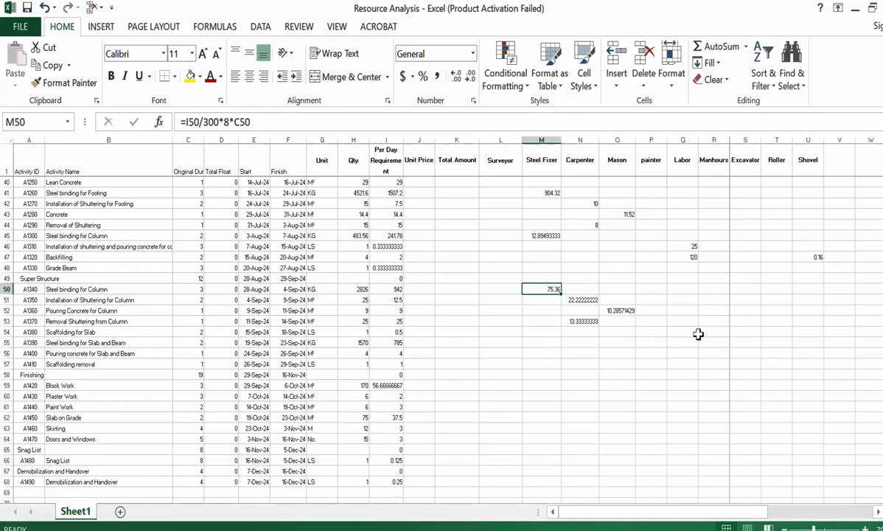
- Try an original duration of 2 in C53 for Removal Shuttering from Column, check its per-day requirement, and undo the change
{"action": "left_click", "coordinate": [140, 321]}
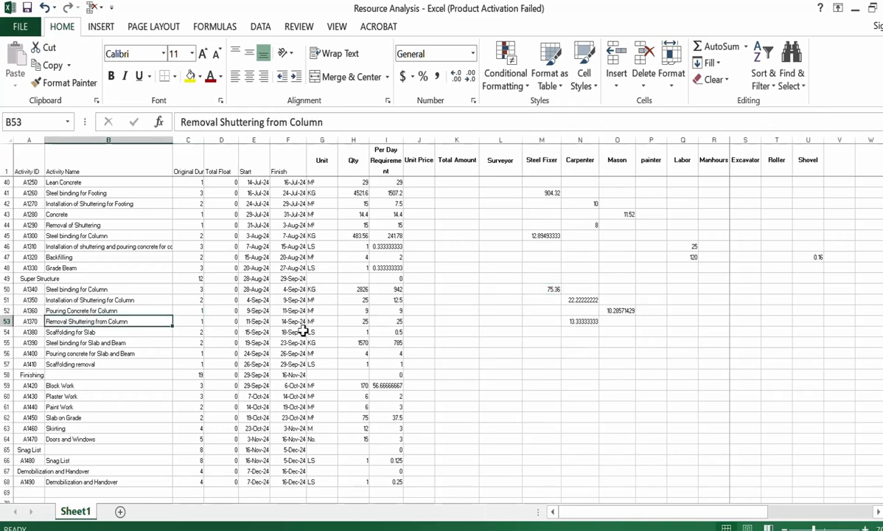
{"action": "left_click", "coordinate": [187, 332]}
{"action": "left_click", "coordinate": [582, 321]}
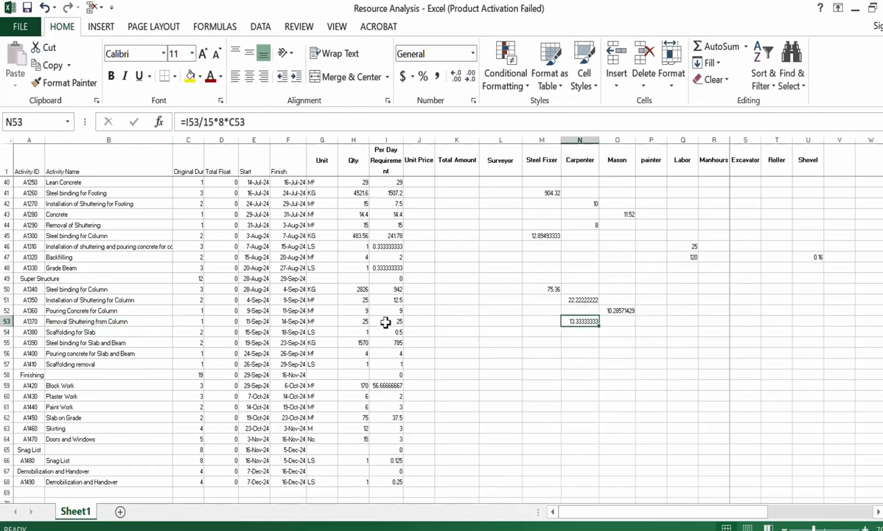
{"action": "left_click", "coordinate": [192, 319]}
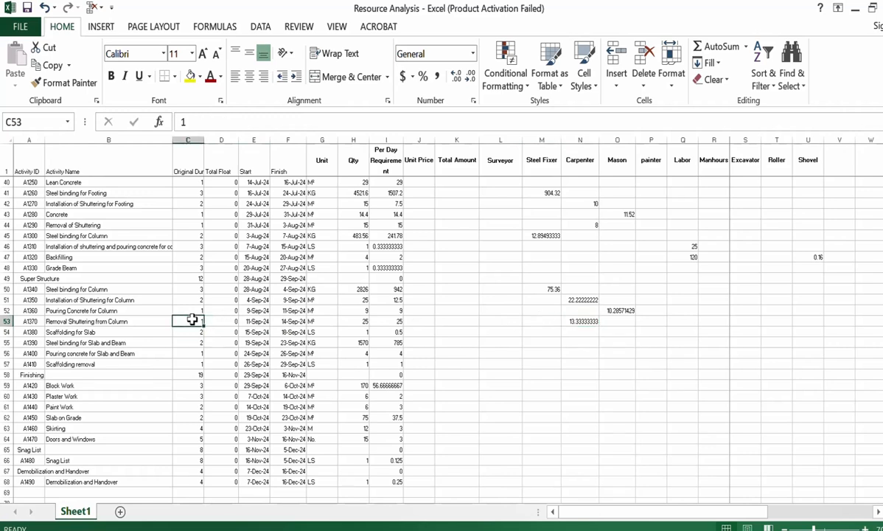
{"action": "type", "text": "2"}
{"action": "key", "text": "Return"}
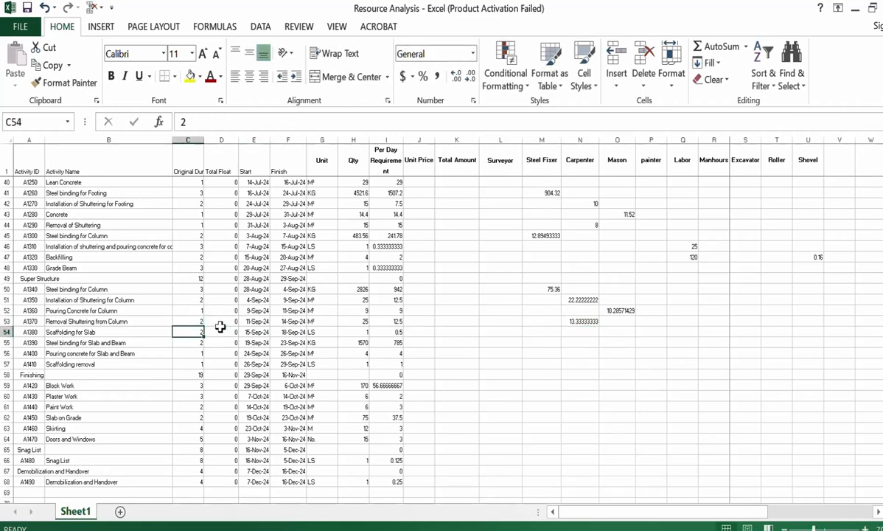
{"action": "left_click", "coordinate": [381, 321]}
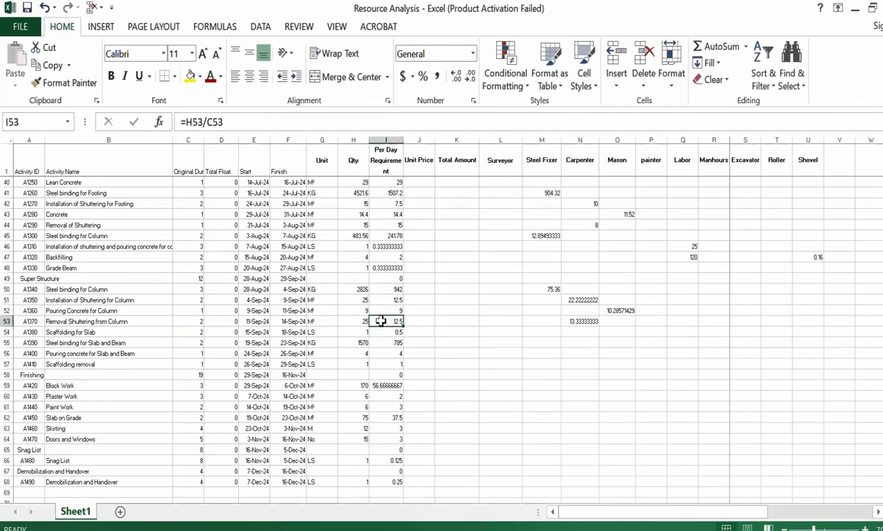
{"action": "left_click", "coordinate": [193, 319]}
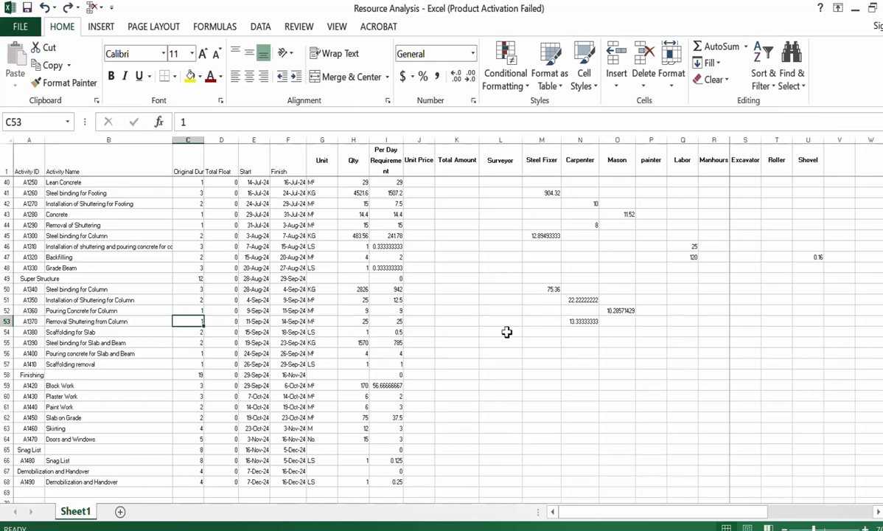
- Enter 55 as the labor manhours for Scaffolding for Slab in Q54
{"action": "left_click", "coordinate": [118, 331]}
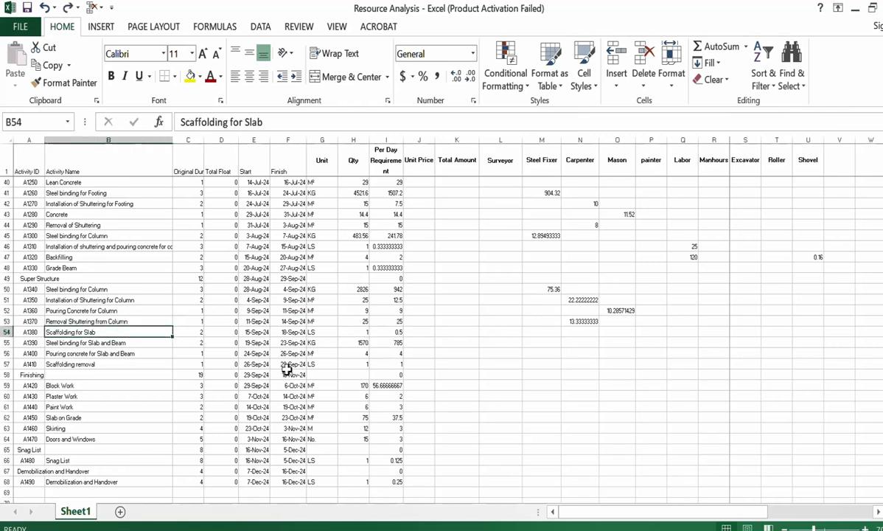
{"action": "left_click", "coordinate": [192, 331]}
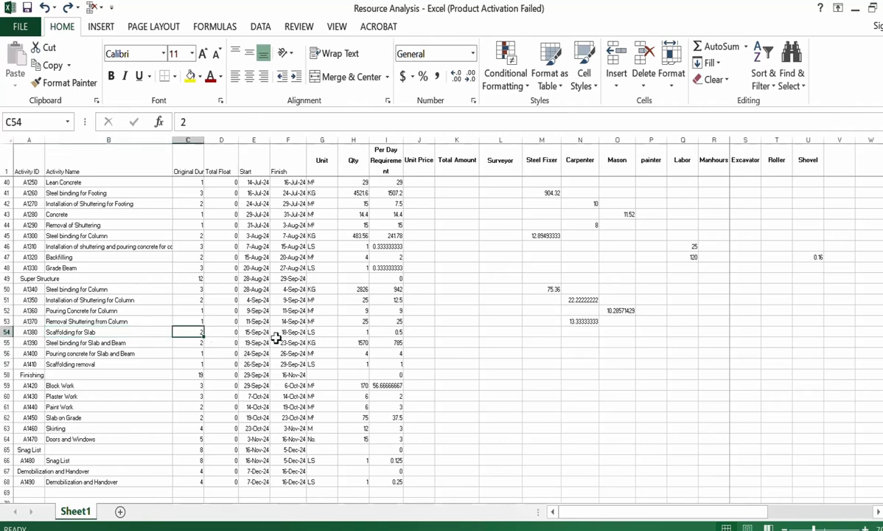
{"action": "left_click", "coordinate": [682, 331]}
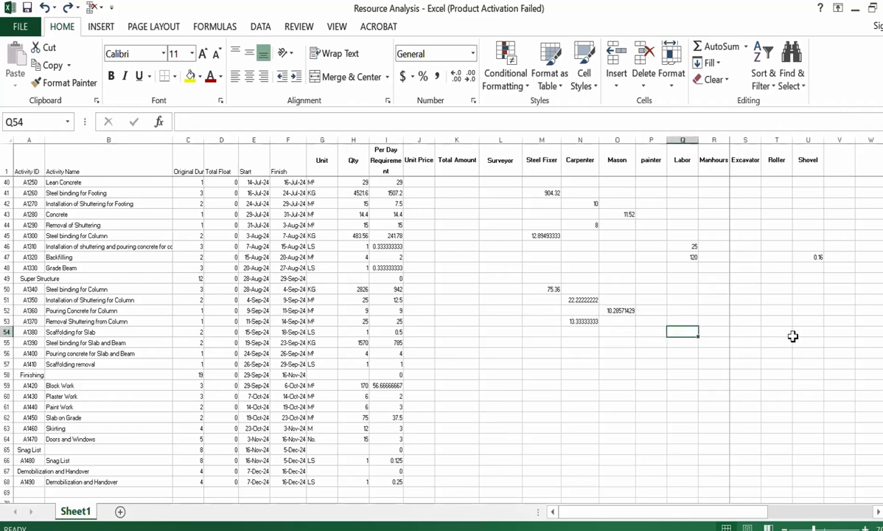
{"action": "type", "text": "5"}
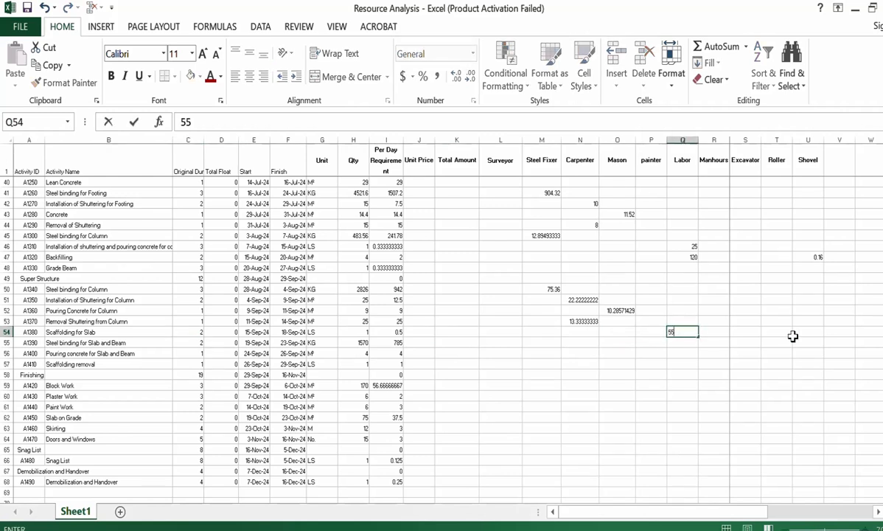
{"action": "type", "text": "5"}
{"action": "key", "text": "Return"}
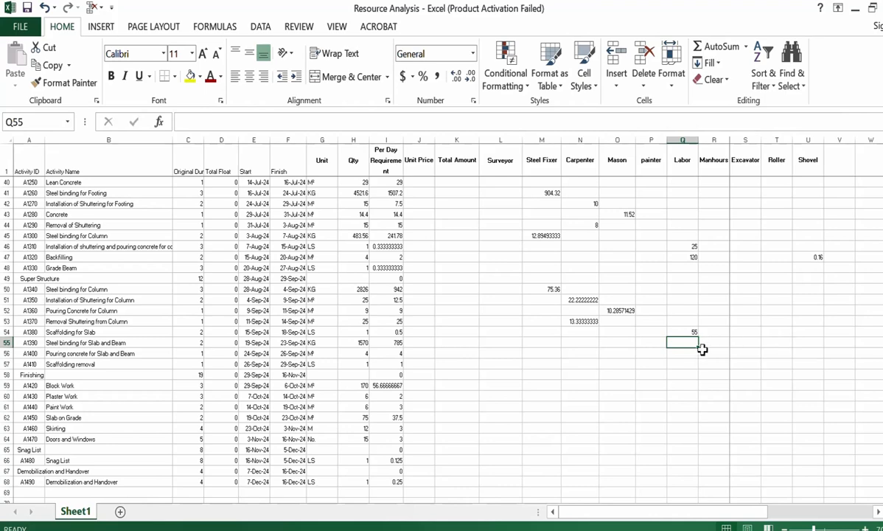
- Replace the labor value for Scaffolding for Slab in Q54 with the formula =4*8*C54
{"action": "left_click", "coordinate": [117, 333]}
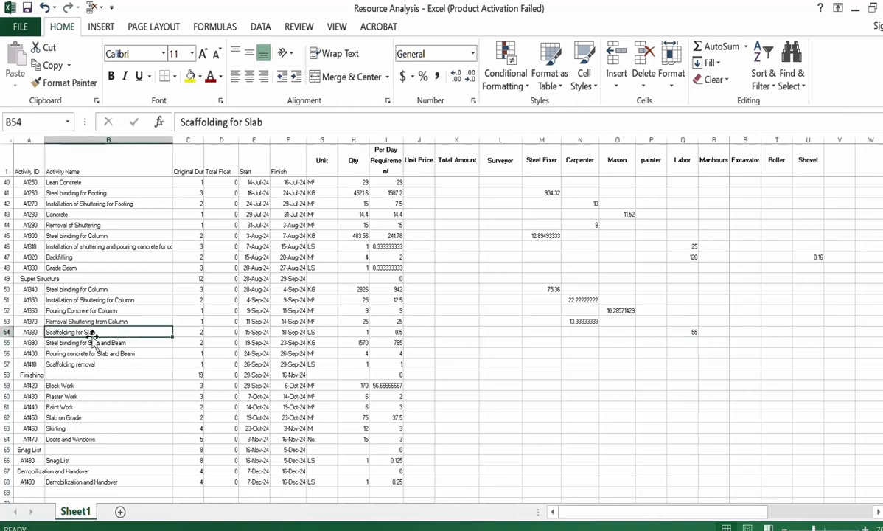
{"action": "left_click", "coordinate": [688, 332]}
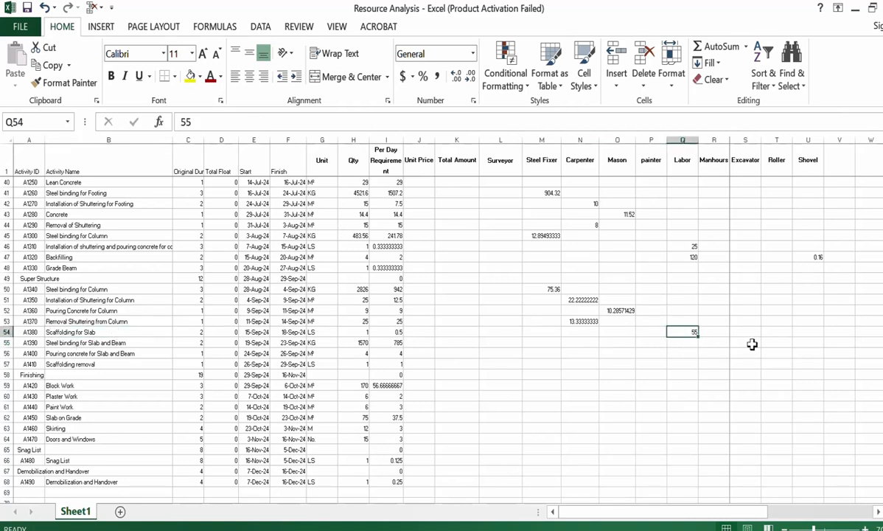
{"action": "type", "text": "=4*8"}
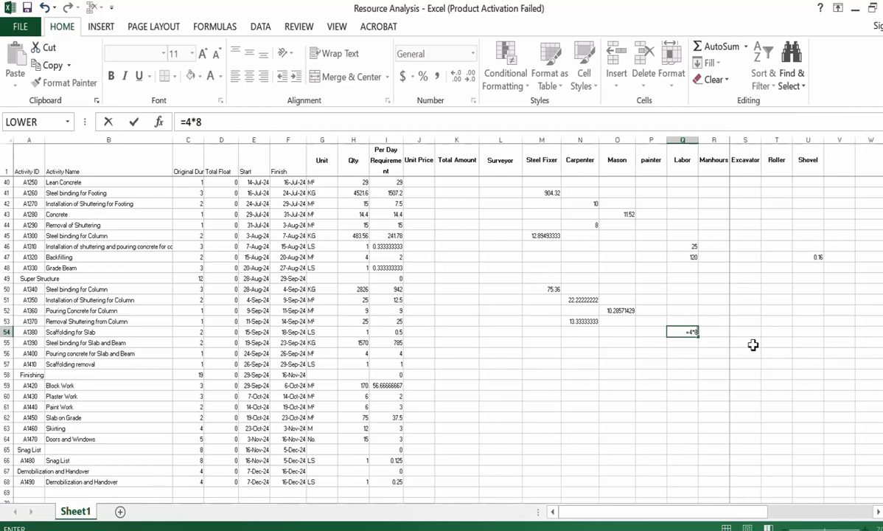
{"action": "type", "text": "*"}
{"action": "left_click", "coordinate": [186, 333]}
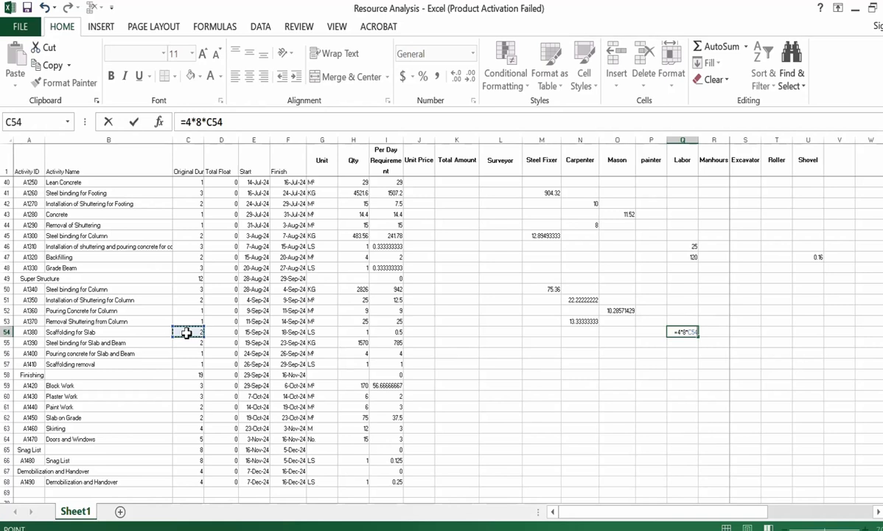
{"action": "key", "text": "Return"}
{"action": "left_click", "coordinate": [681, 332]}
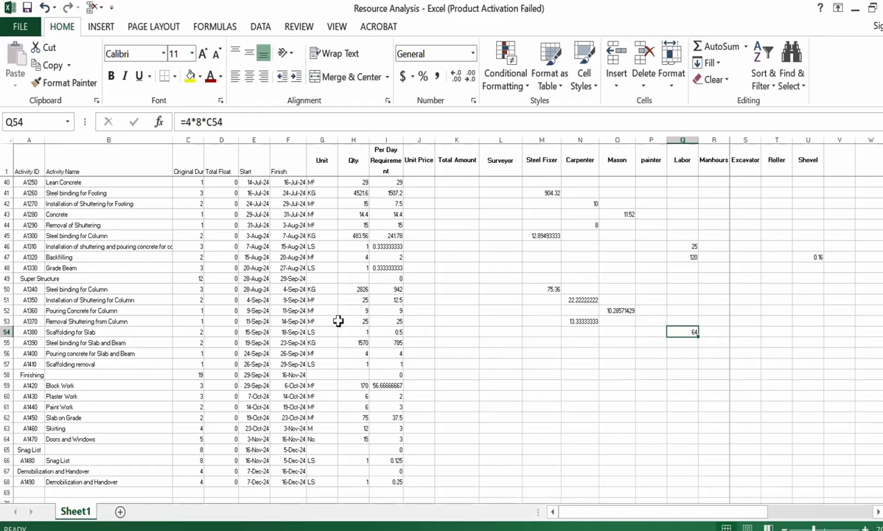
- Copy the steel fixer formula from M50 into M55 for Steel binding for Slab and Beam
{"action": "left_click", "coordinate": [124, 342]}
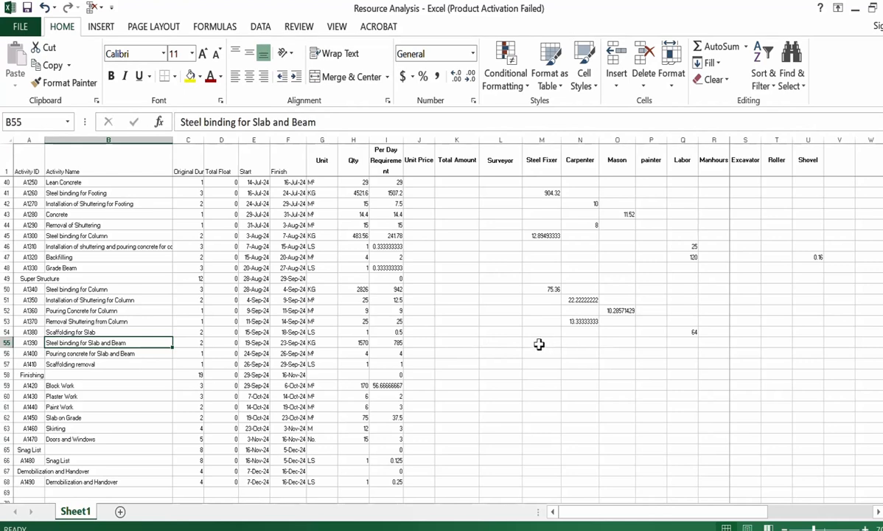
{"action": "left_click", "coordinate": [549, 289]}
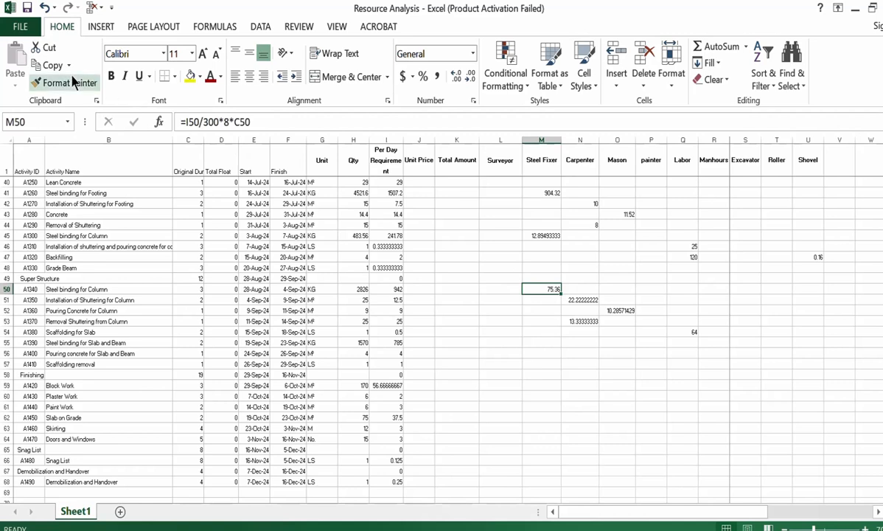
{"action": "left_click", "coordinate": [50, 65]}
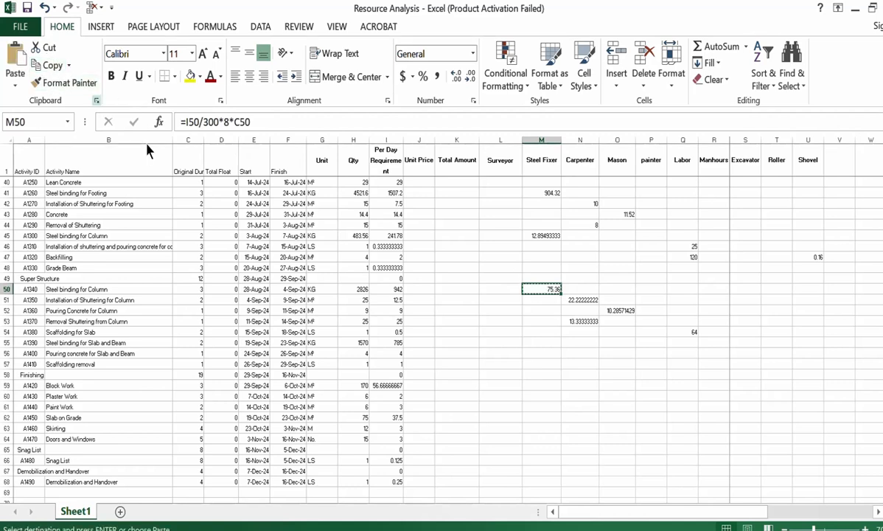
{"action": "left_click", "coordinate": [547, 341]}
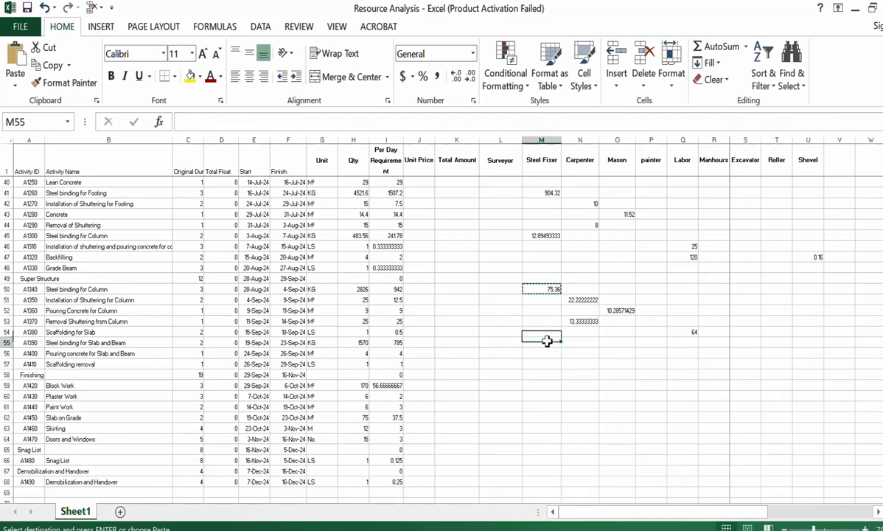
{"action": "left_click", "coordinate": [15, 59]}
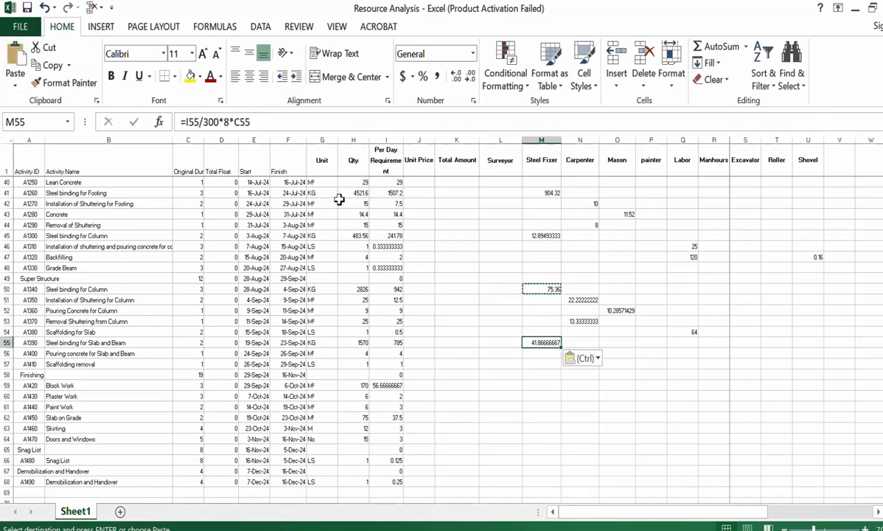
- Set the divisor in the M55 steel fixer formula to 250, making it =I55/250*8*C55
{"action": "left_click", "coordinate": [217, 121]}
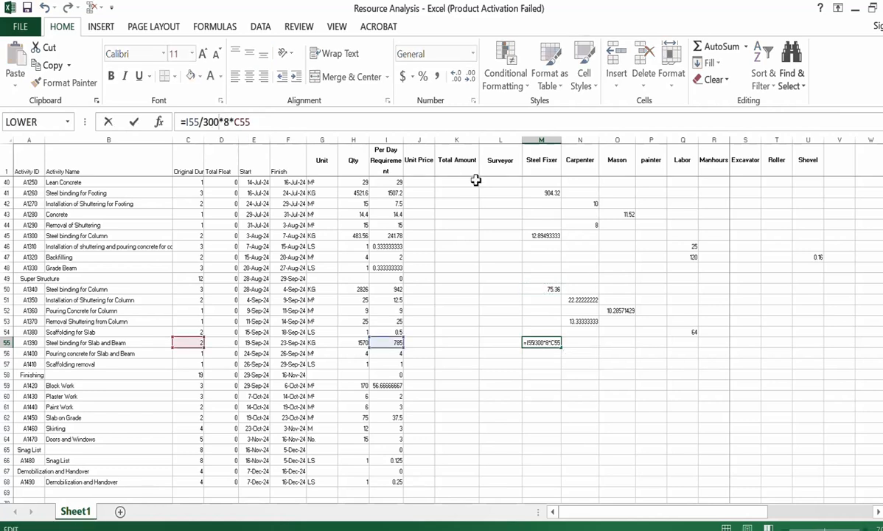
{"action": "key", "text": "BackSpace"}
{"action": "key", "text": "BackSpace"}
{"action": "key", "text": "BackSpace"}
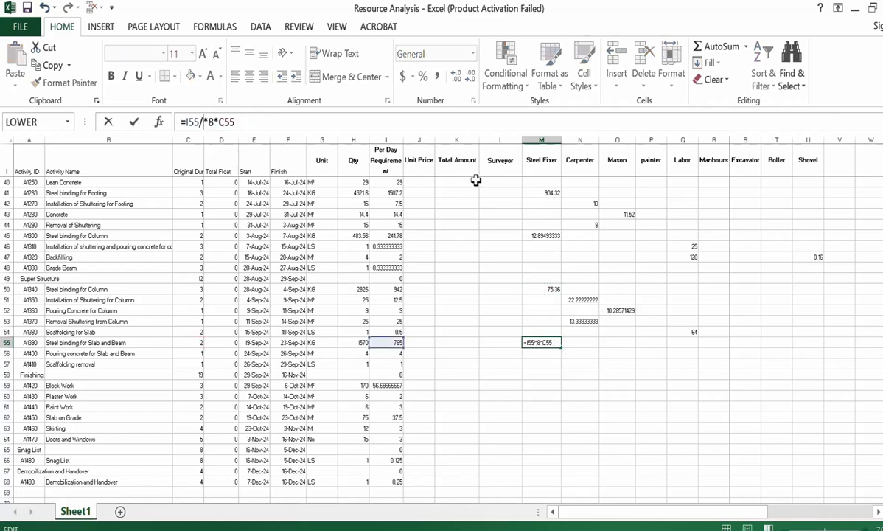
{"action": "type", "text": "250"}
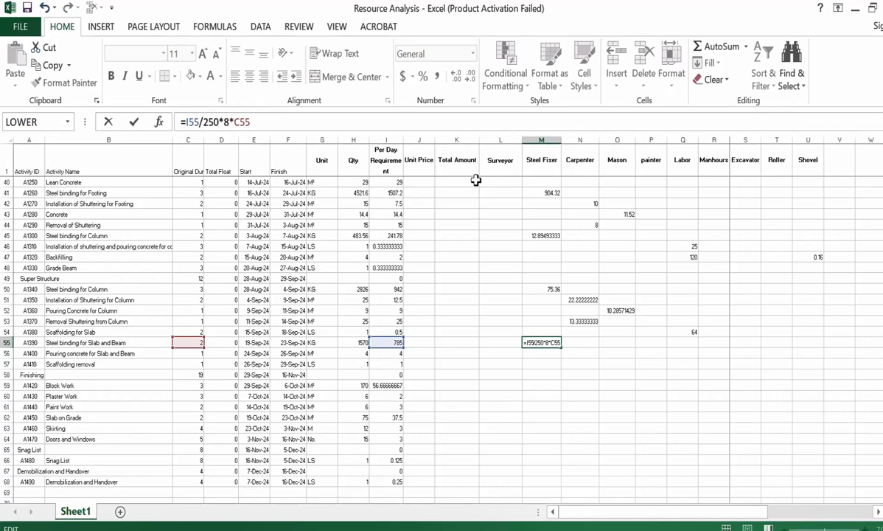
{"action": "key", "text": "shift+Return"}
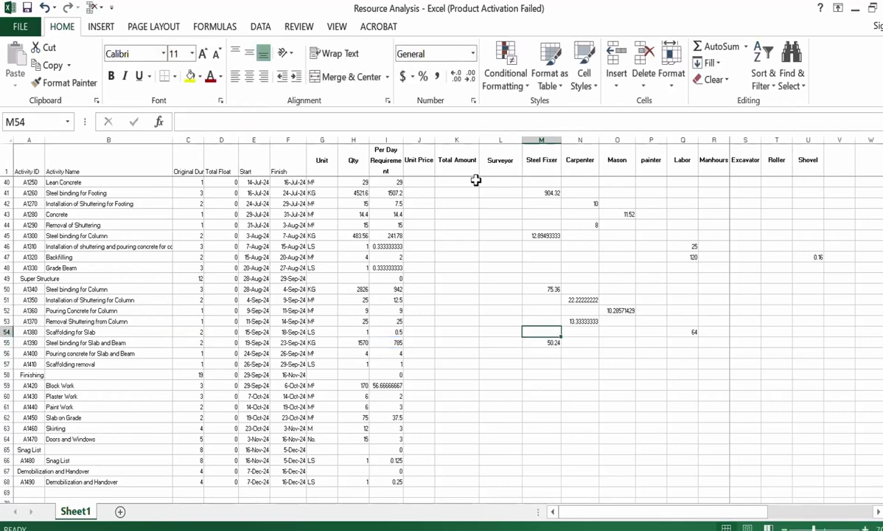
{"action": "left_click", "coordinate": [549, 343]}
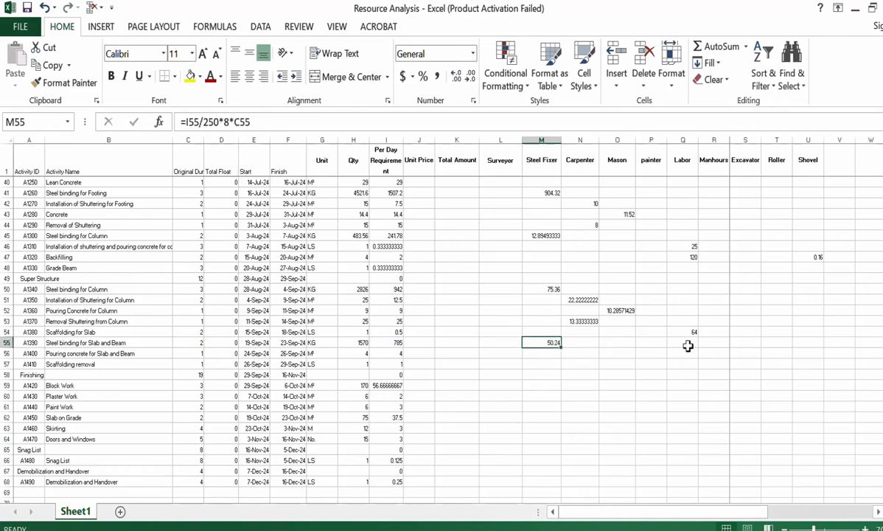
- Copy the mason formula from O52 into O56 for Pouring concrete for Slab and Beam
{"action": "left_click", "coordinate": [148, 353]}
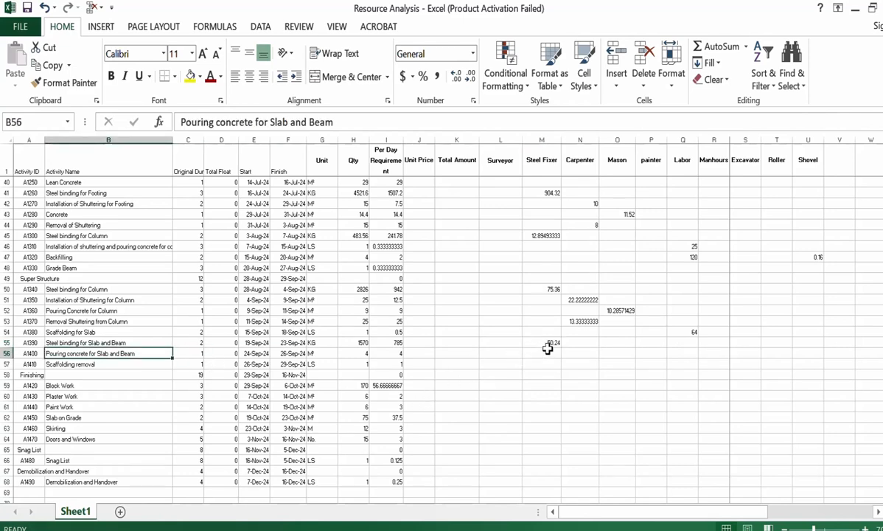
{"action": "left_click", "coordinate": [617, 311]}
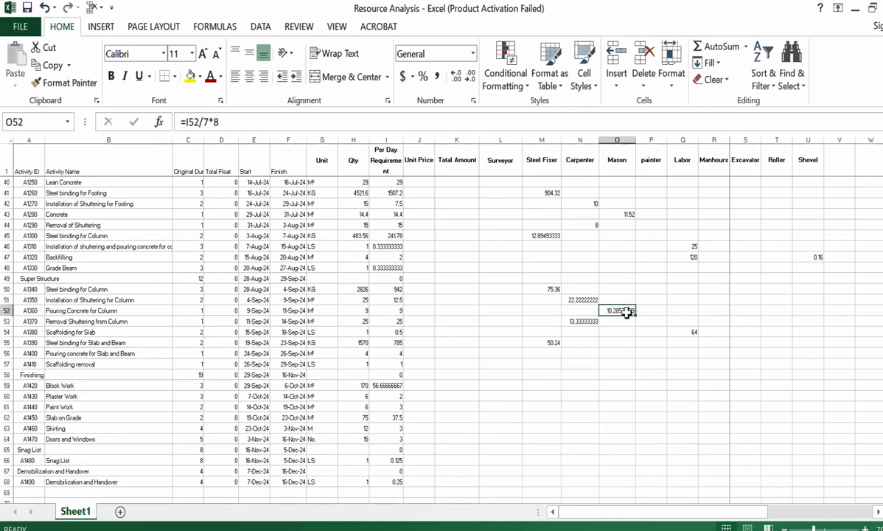
{"action": "left_click", "coordinate": [51, 65]}
{"action": "left_click", "coordinate": [615, 351]}
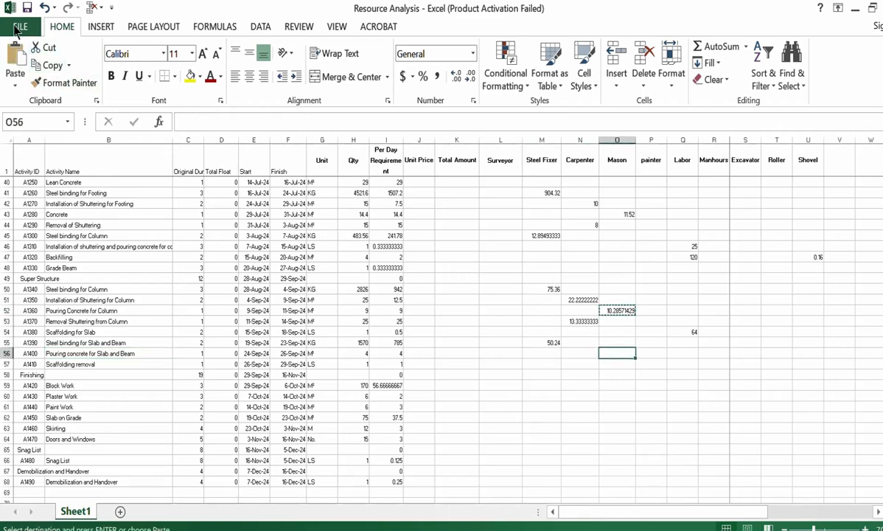
{"action": "left_click", "coordinate": [18, 65]}
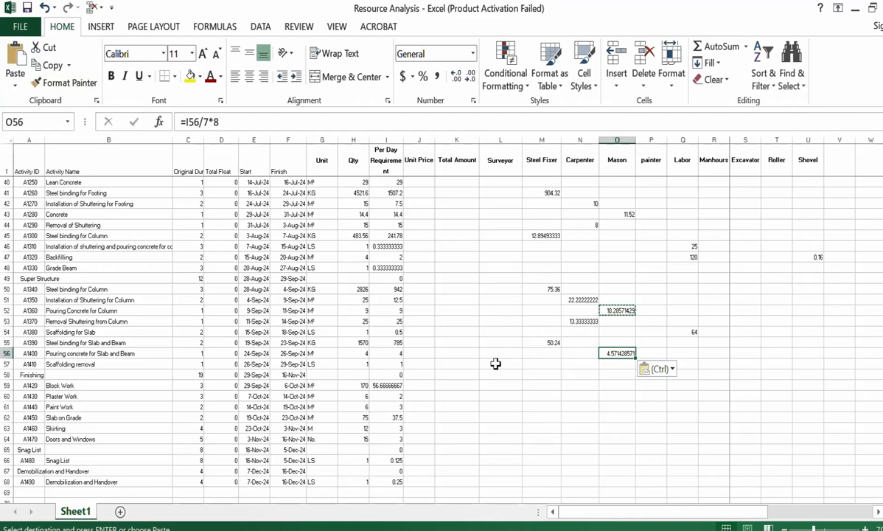
- Copy the labor formula from Q54 into Q57 for Scaffolding removal
{"action": "left_click", "coordinate": [146, 366]}
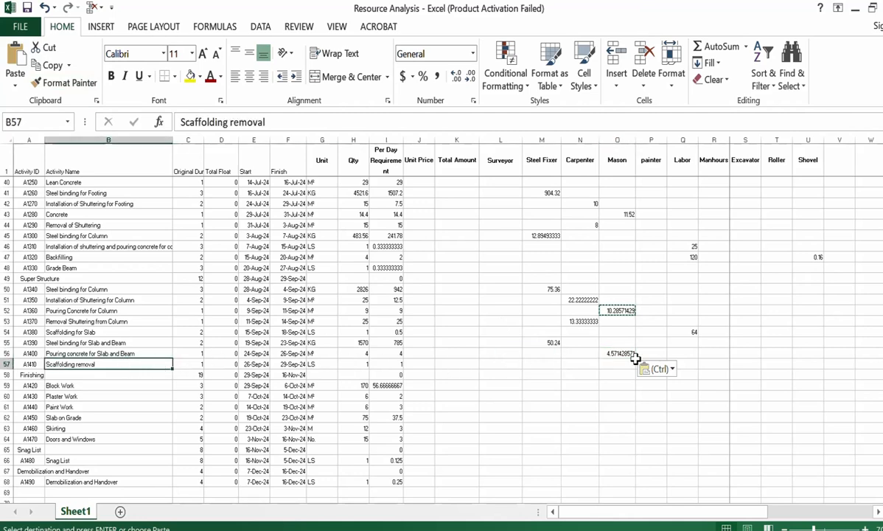
{"action": "left_click", "coordinate": [685, 330]}
{"action": "left_click", "coordinate": [53, 65]}
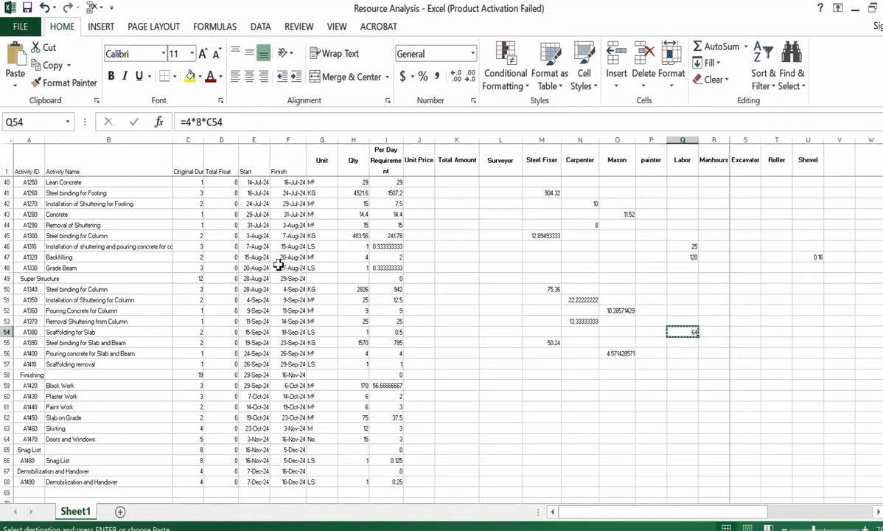
{"action": "left_click", "coordinate": [682, 364]}
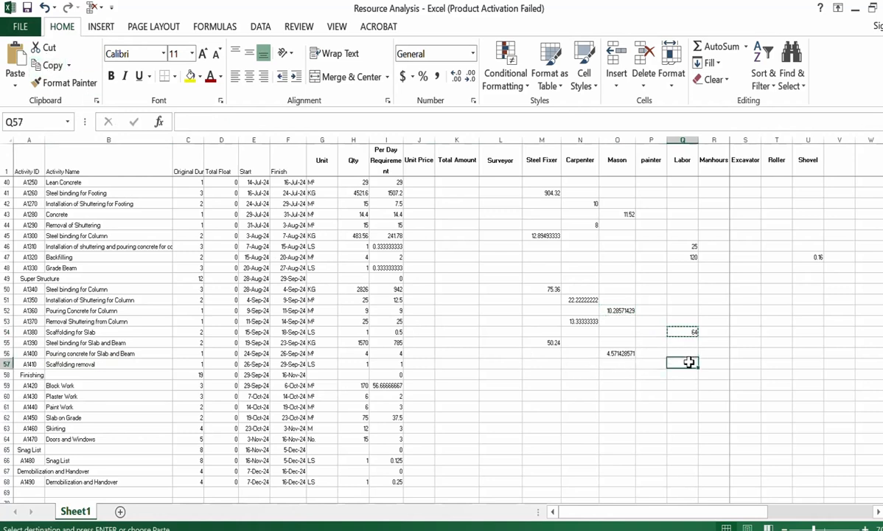
{"action": "left_click", "coordinate": [15, 62]}
- Enter the mason formula =I59/15*8*C59 for Block Work in O59 and check it against the activity's original duration
{"action": "left_click", "coordinate": [109, 385]}
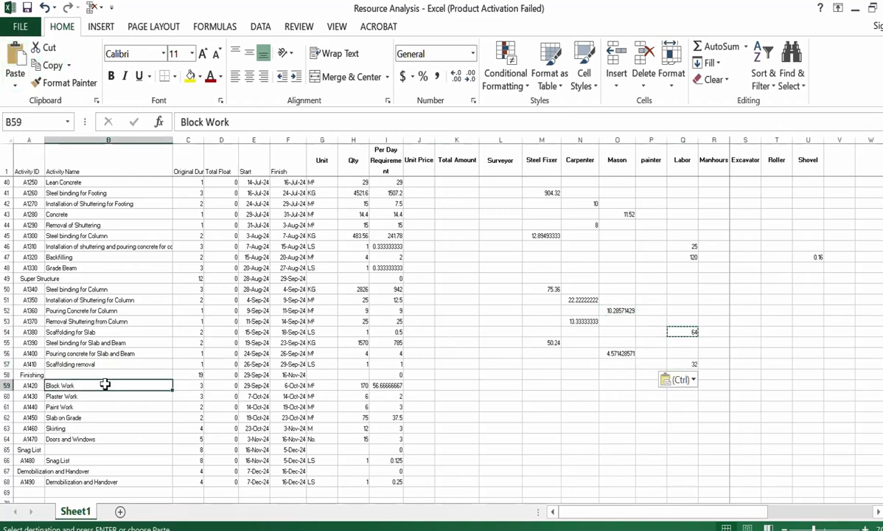
{"action": "left_click", "coordinate": [627, 384]}
{"action": "type", "text": "="}
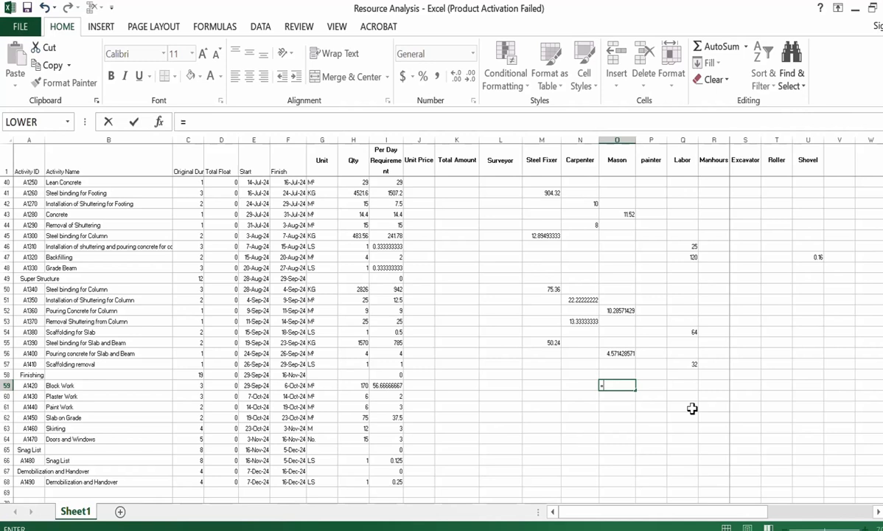
{"action": "left_click", "coordinate": [373, 384]}
{"action": "type", "text": "/15*8*"}
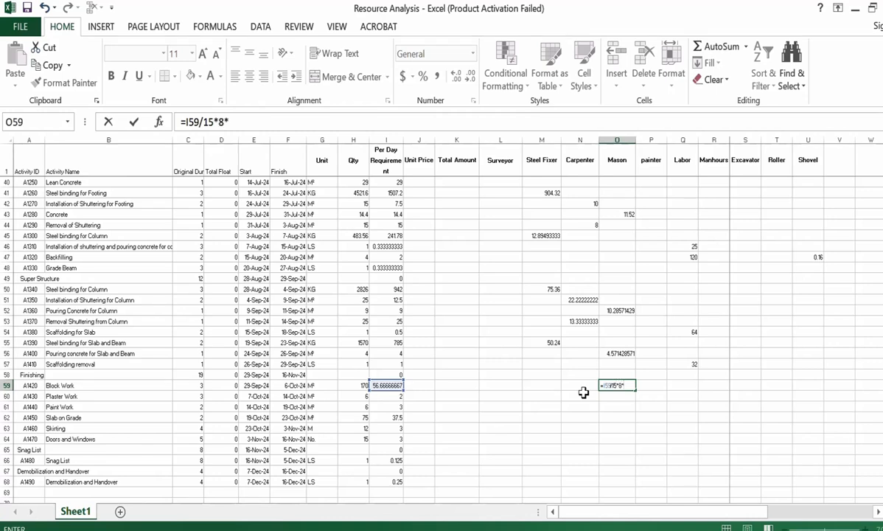
{"action": "left_click", "coordinate": [188, 374]}
{"action": "left_click", "coordinate": [188, 384]}
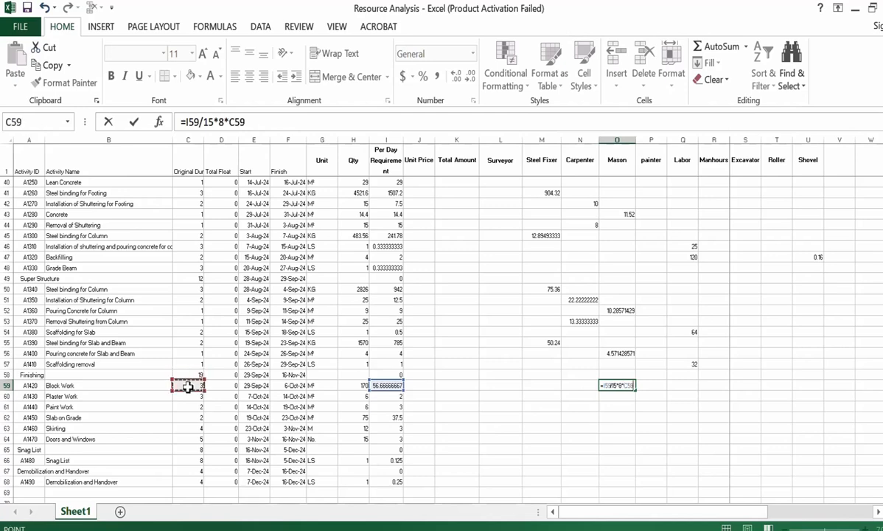
{"action": "key", "text": "shift+Return"}
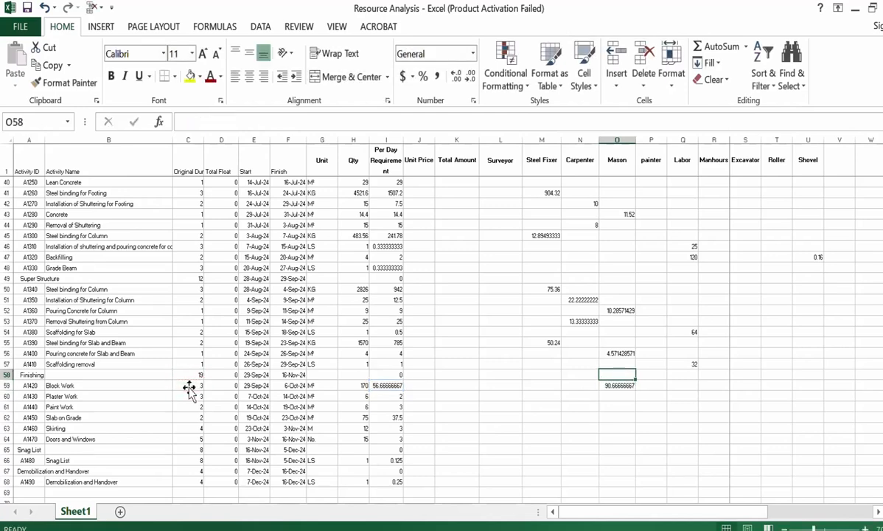
{"action": "left_click", "coordinate": [619, 386]}
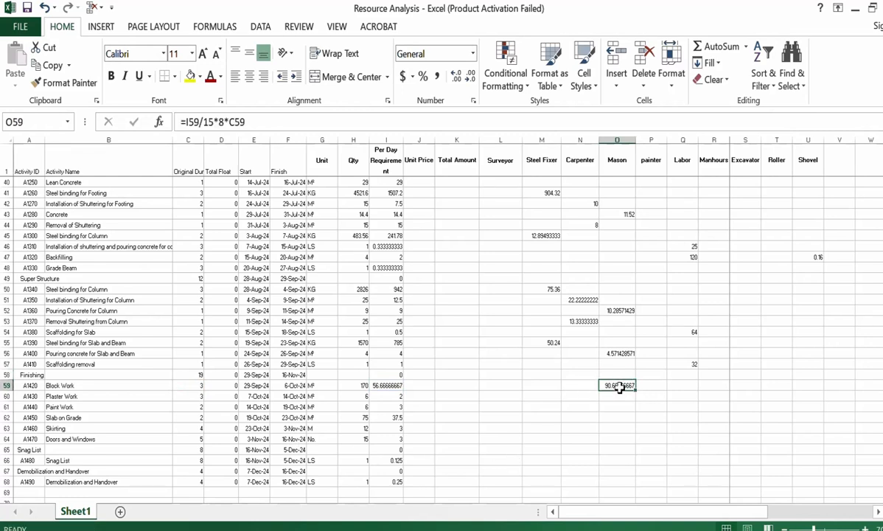
{"action": "left_click", "coordinate": [188, 385]}
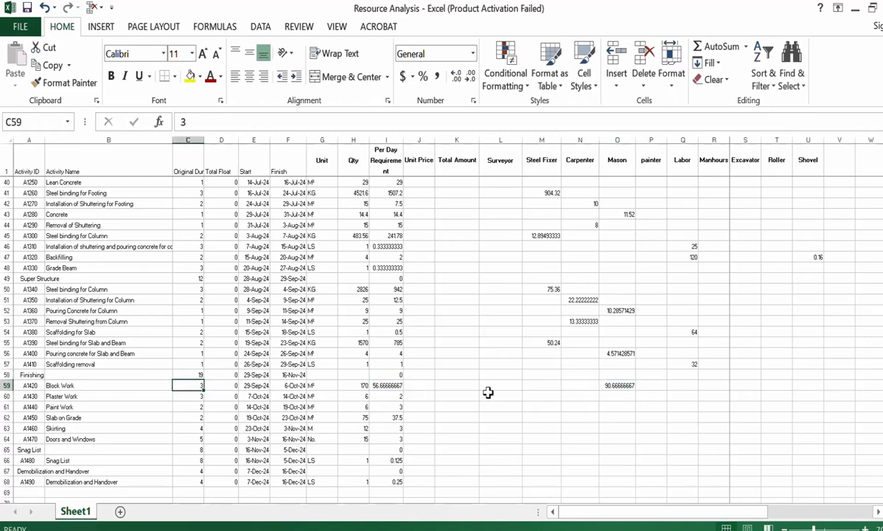
- Fill the Block Work mason formula from O59 down to O60 for Plaster Work
{"action": "left_click", "coordinate": [103, 396]}
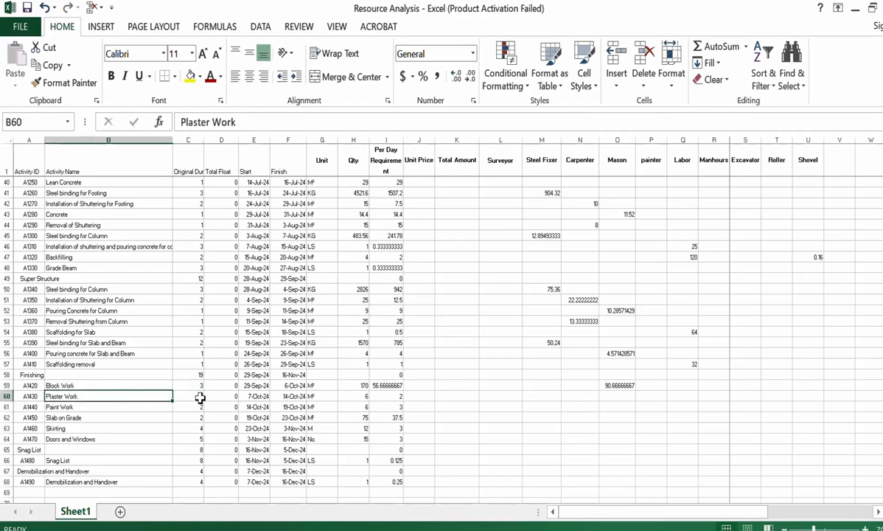
{"action": "left_click", "coordinate": [620, 396]}
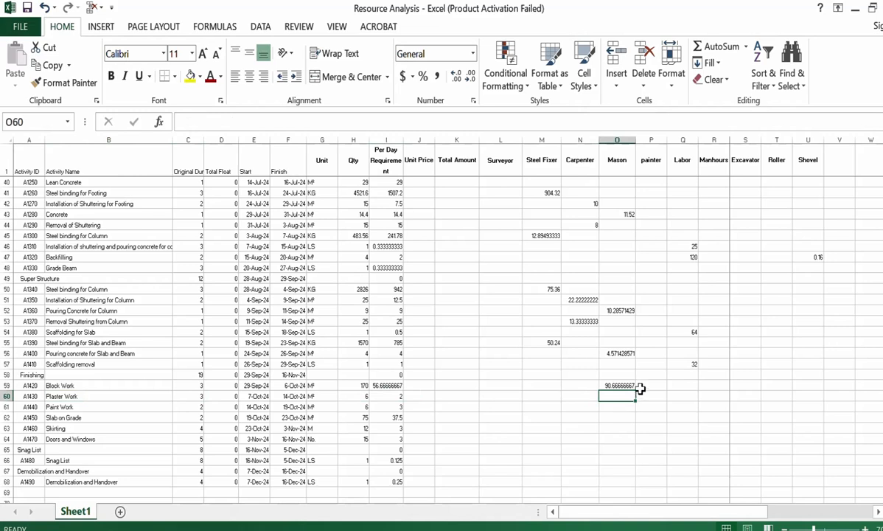
{"action": "left_click", "coordinate": [630, 385]}
{"action": "left_click_drag", "start_coordinate": [634, 390], "coordinate": [635, 401]}
- Set the divisor in the O60 Plaster Work formula to 12 and check its per-day requirement reference
{"action": "double_click", "coordinate": [624, 396]}
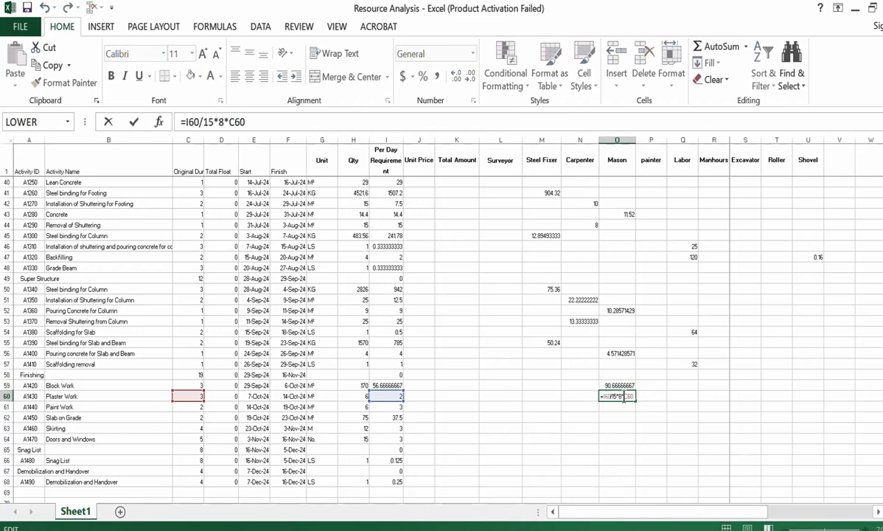
{"action": "left_click", "coordinate": [213, 121]}
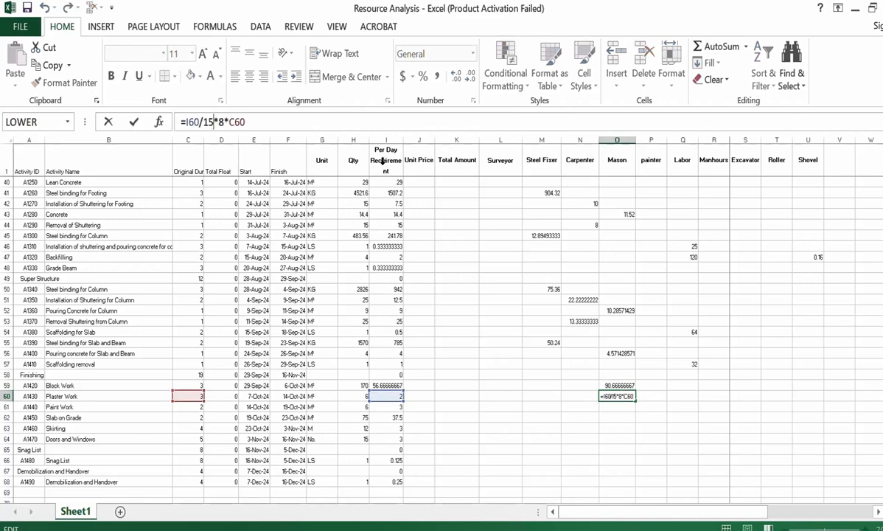
{"action": "key", "text": "BackSpace"}
{"action": "type", "text": "2"}
{"action": "key", "text": "Return"}
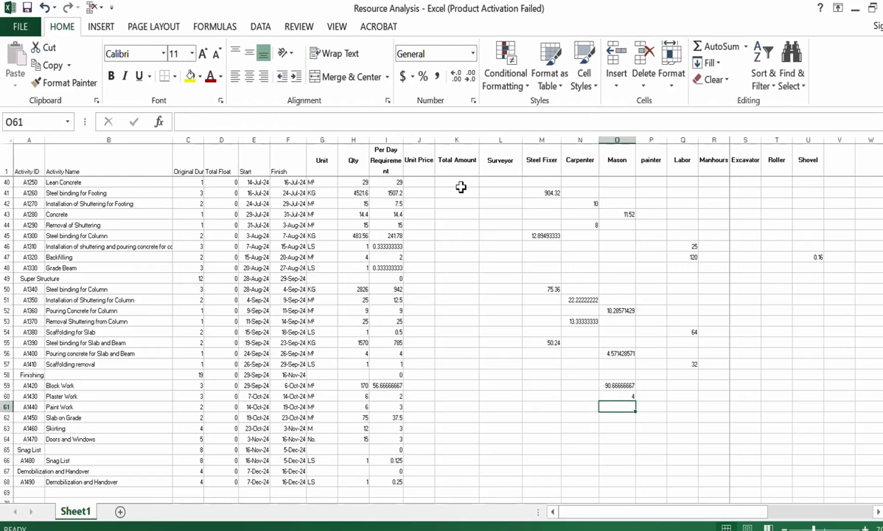
{"action": "left_click", "coordinate": [615, 398]}
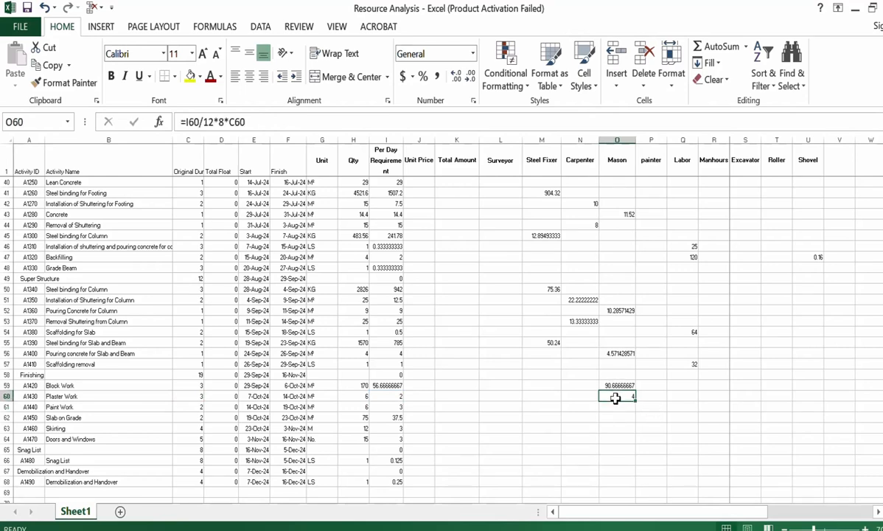
{"action": "left_click", "coordinate": [394, 395]}
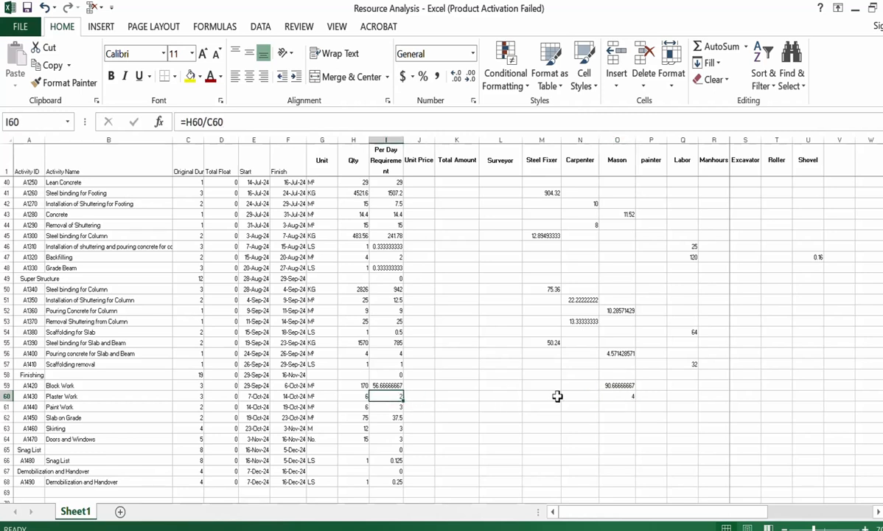
{"action": "left_click", "coordinate": [627, 395]}
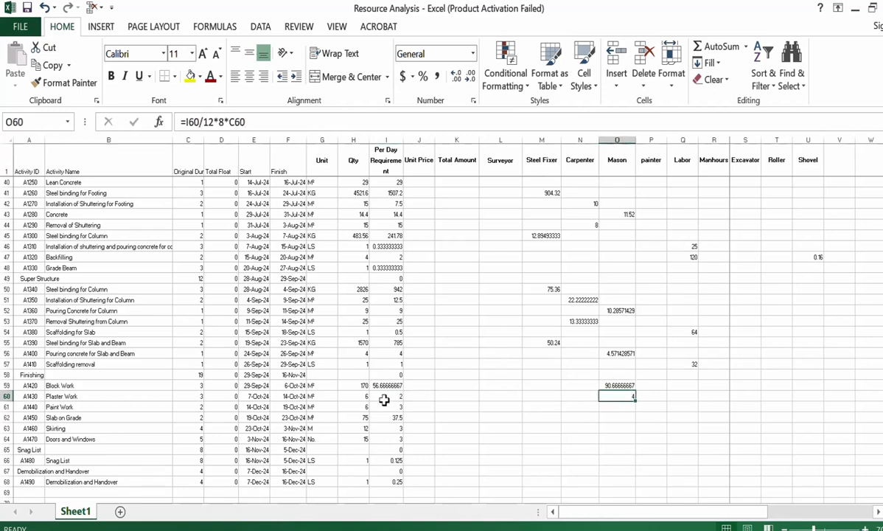
{"action": "left_click", "coordinate": [100, 405]}
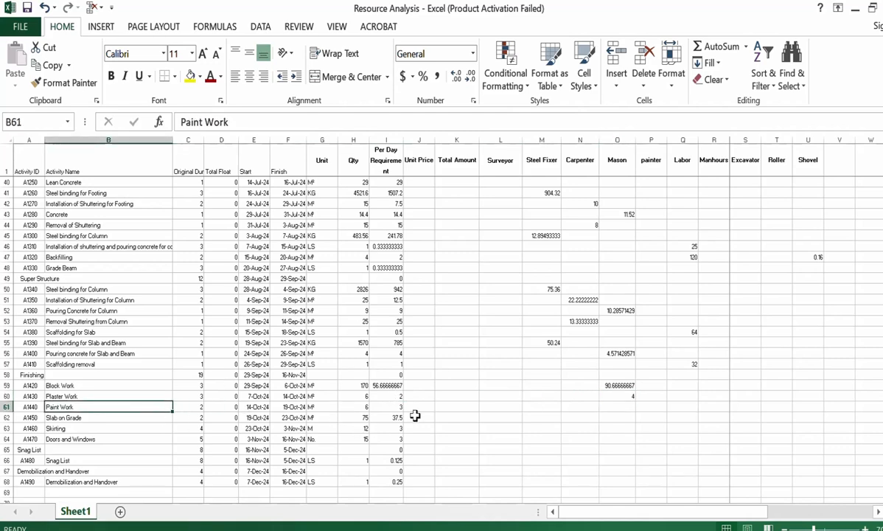
{"action": "left_click", "coordinate": [620, 385]}
{"action": "left_click_drag", "start_coordinate": [636, 401], "coordinate": [632, 410]}
{"action": "double_click", "coordinate": [631, 407]}
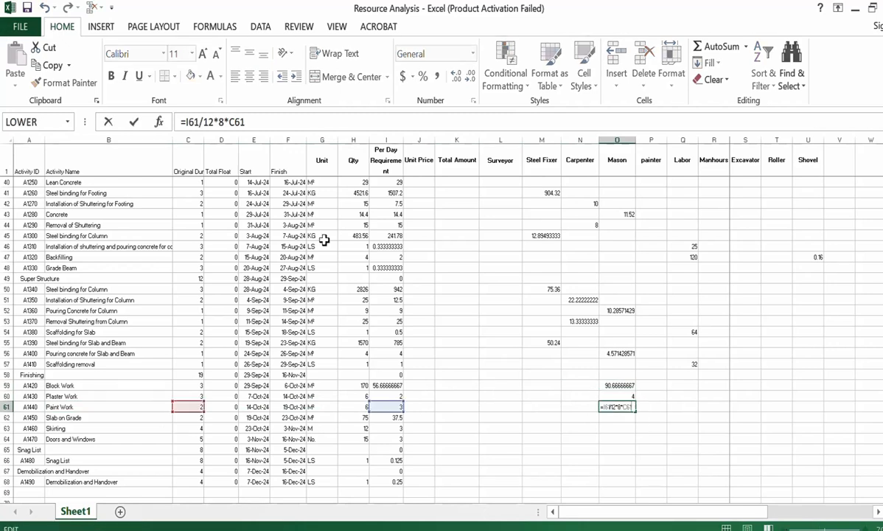
{"action": "left_click", "coordinate": [214, 122]}
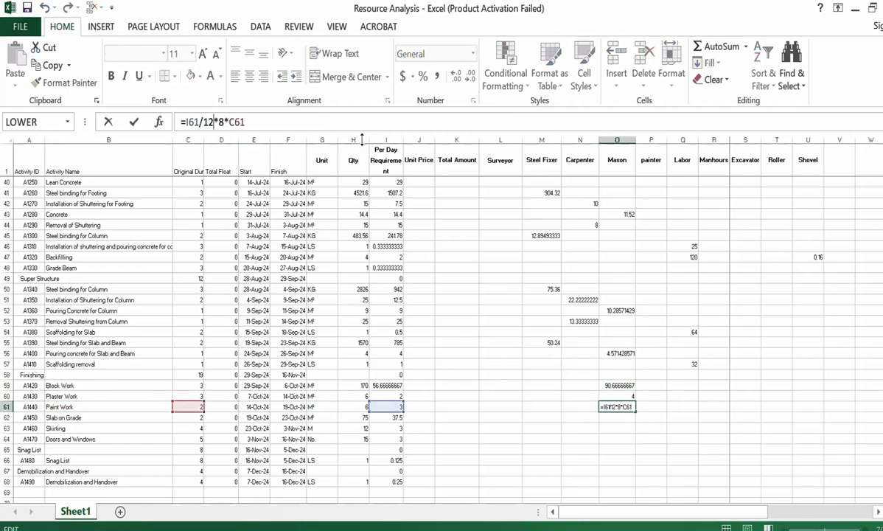
{"action": "key", "text": "BackSpace"}
{"action": "type", "text": "0"}
{"action": "key", "text": "Escape"}
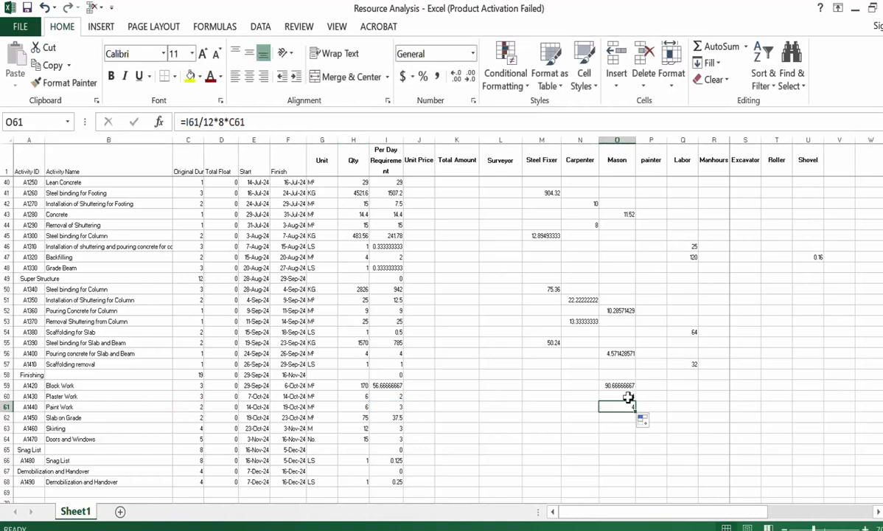
- Enter the painter formula =I61/10*8*C61 for Paint Work in P61
{"action": "left_click", "coordinate": [662, 406]}
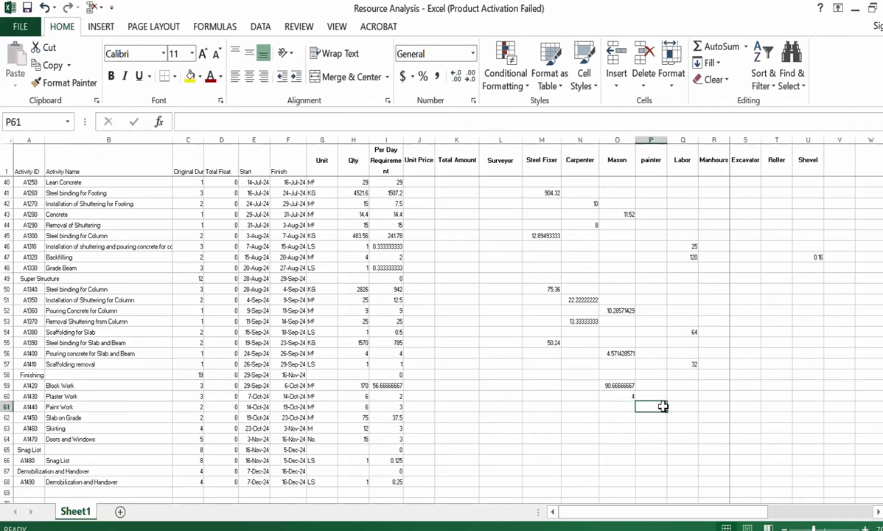
{"action": "type", "text": "="}
{"action": "left_click", "coordinate": [386, 406]}
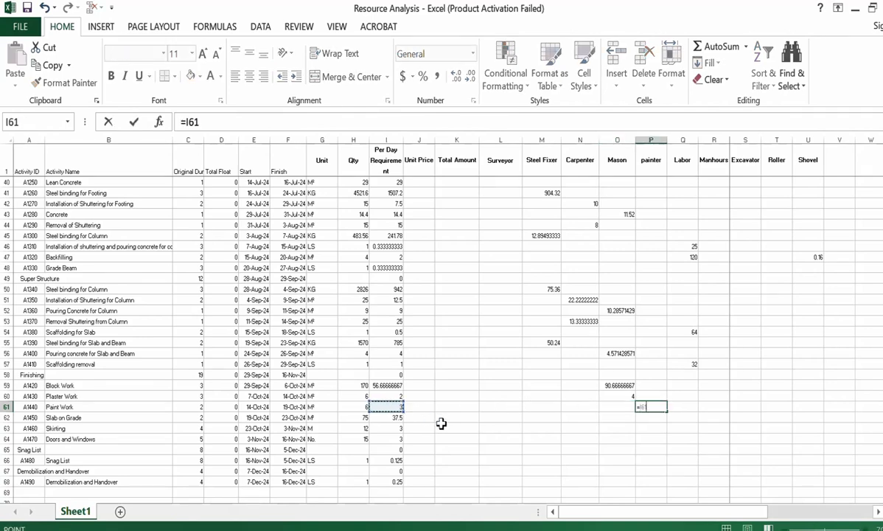
{"action": "type", "text": "/10"}
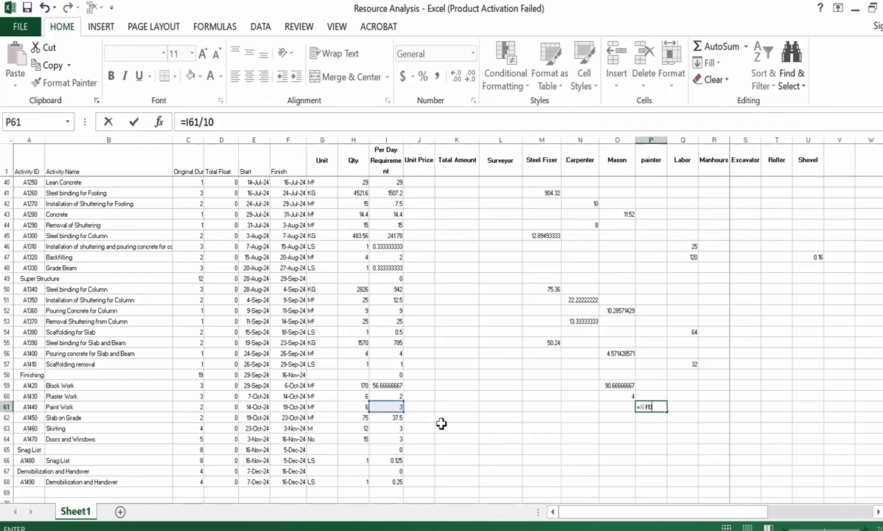
{"action": "type", "text": "*8*"}
{"action": "left_click", "coordinate": [187, 406]}
{"action": "key", "text": "Return"}
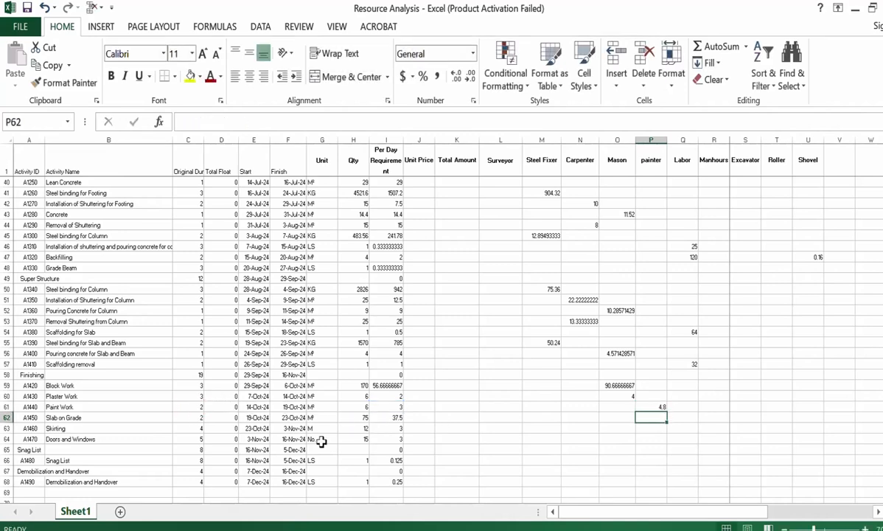
{"action": "left_click", "coordinate": [637, 407]}
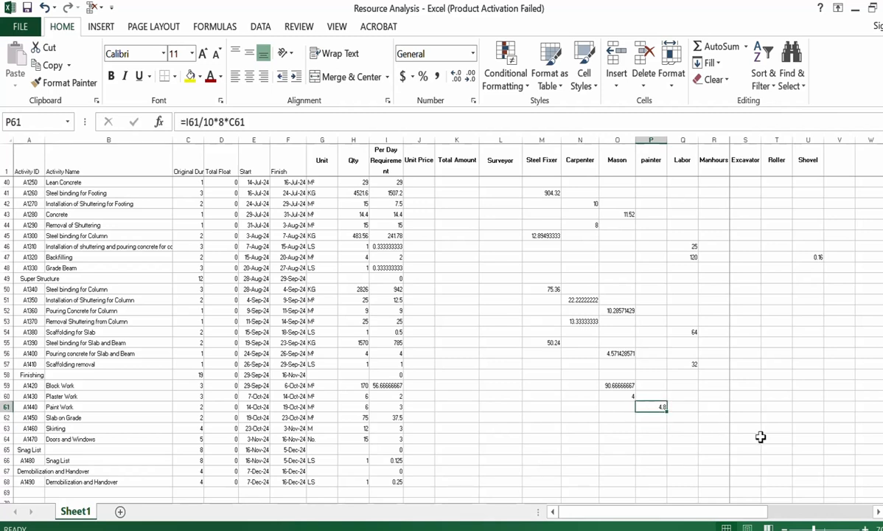
- Examine the Block Work mason formula and the Slab on Grade unit, per-day requirement and original duration
{"action": "left_click", "coordinate": [139, 417]}
{"action": "left_click", "coordinate": [120, 406]}
{"action": "left_click", "coordinate": [122, 416]}
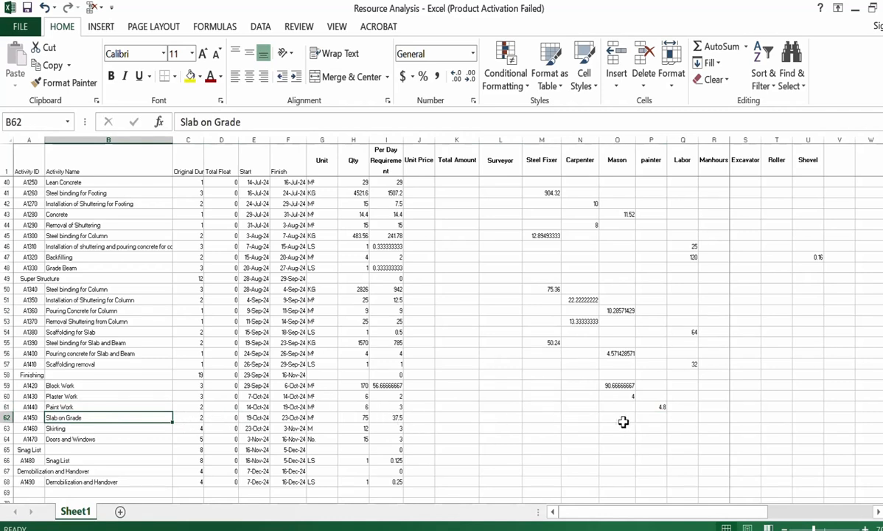
{"action": "left_click", "coordinate": [621, 384]}
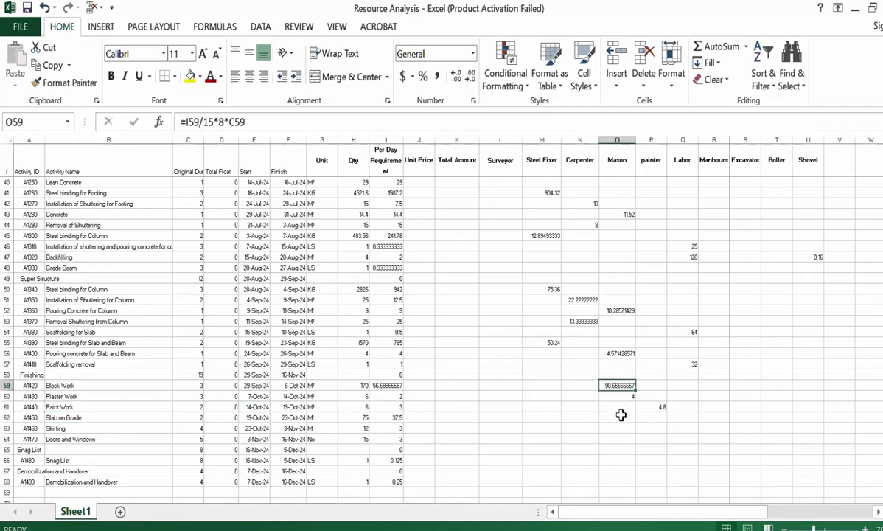
{"action": "left_click", "coordinate": [621, 416]}
{"action": "left_click", "coordinate": [328, 416]}
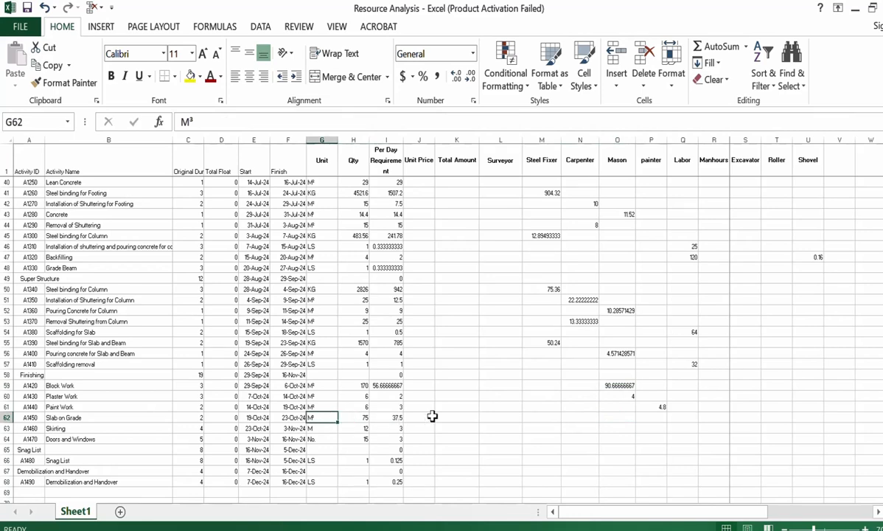
{"action": "left_click", "coordinate": [617, 417]}
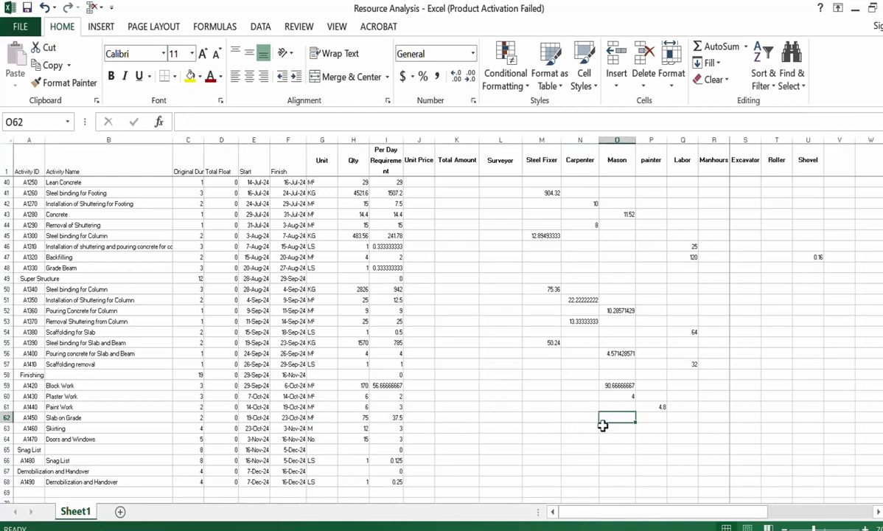
{"action": "left_click", "coordinate": [385, 417]}
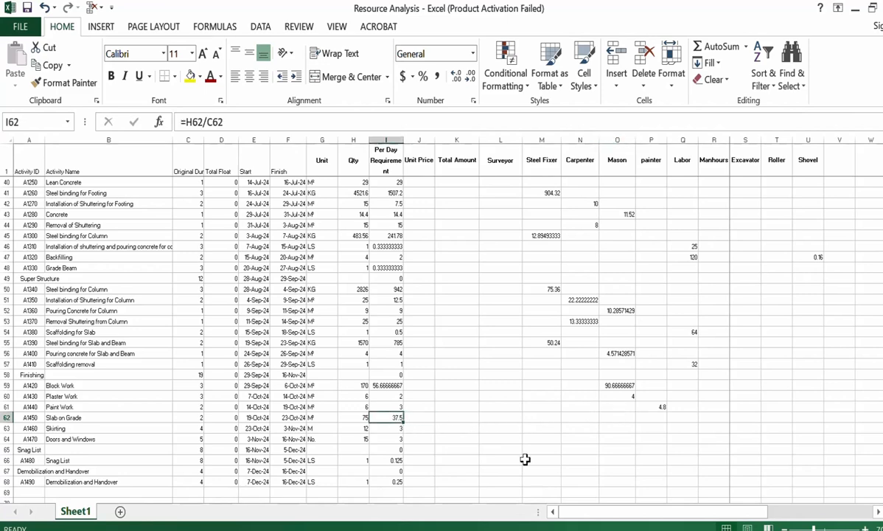
{"action": "left_click", "coordinate": [184, 417]}
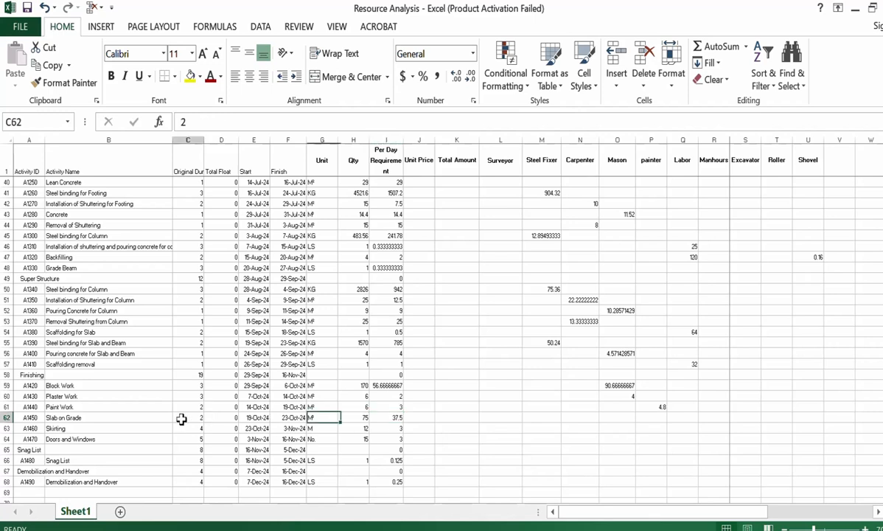
- Enter the mason formula =I62/20*8*C62 for Slab on Grade in O62
{"action": "left_click", "coordinate": [610, 418]}
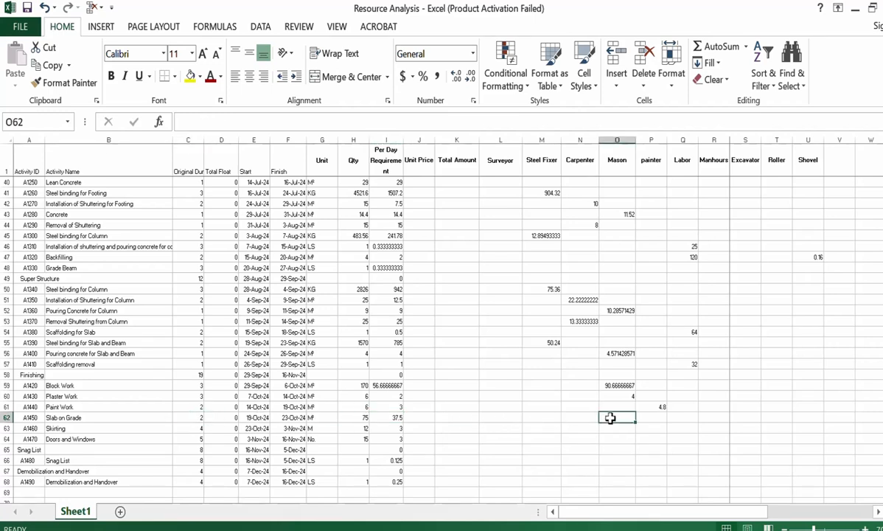
{"action": "type", "text": "="}
{"action": "left_click", "coordinate": [385, 417]}
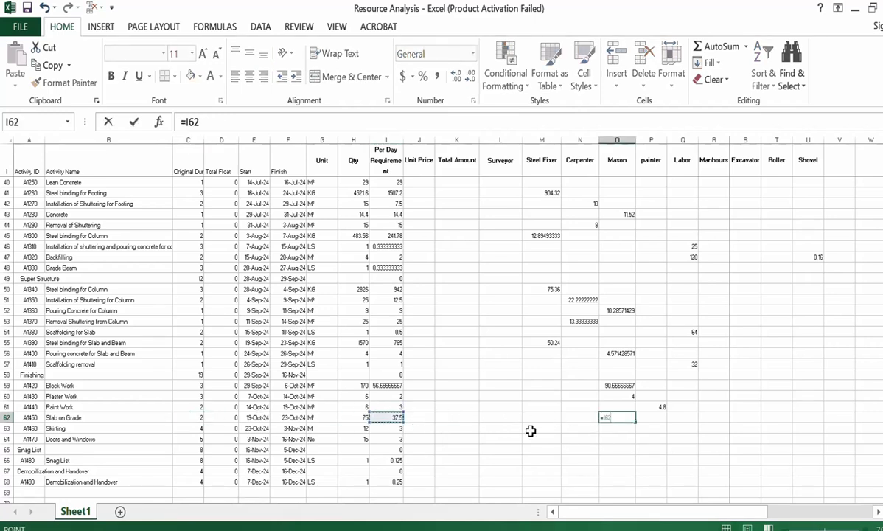
{"action": "type", "text": "/"}
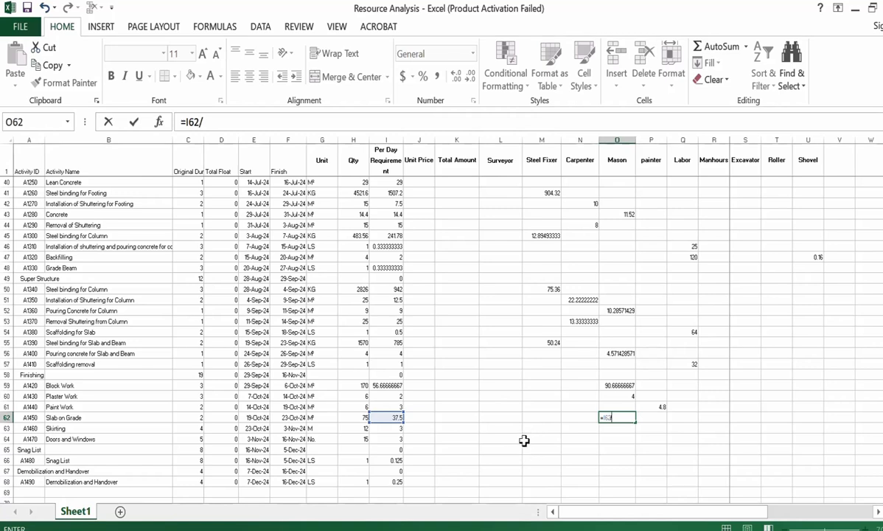
{"action": "type", "text": "20*8*"}
{"action": "left_click", "coordinate": [188, 417]}
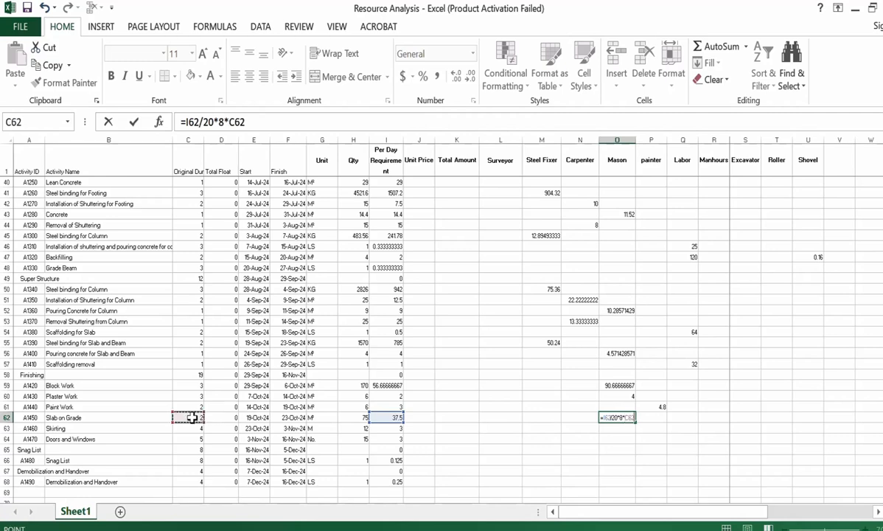
{"action": "key", "text": "Return"}
{"action": "key", "text": "Up"}
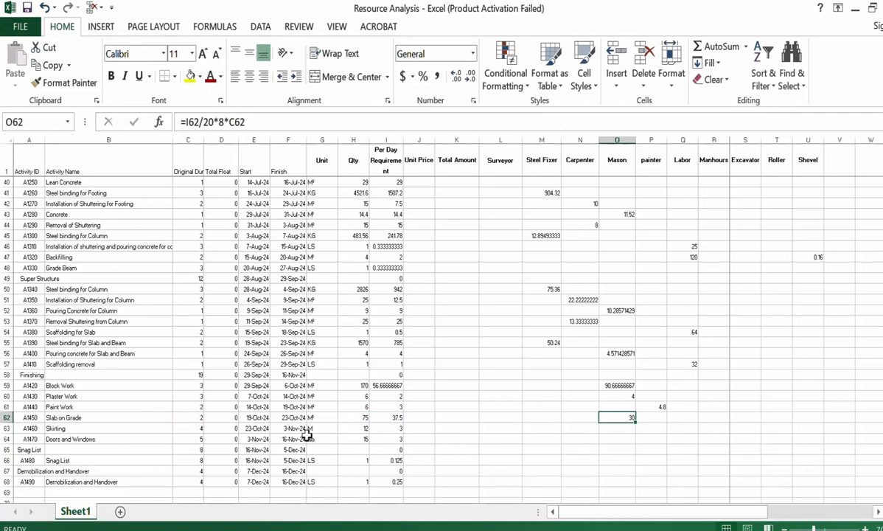
- Enter the mason formula =I63/12*8*C63 for Skirting in O63
{"action": "left_click", "coordinate": [122, 436]}
{"action": "left_click", "coordinate": [137, 428]}
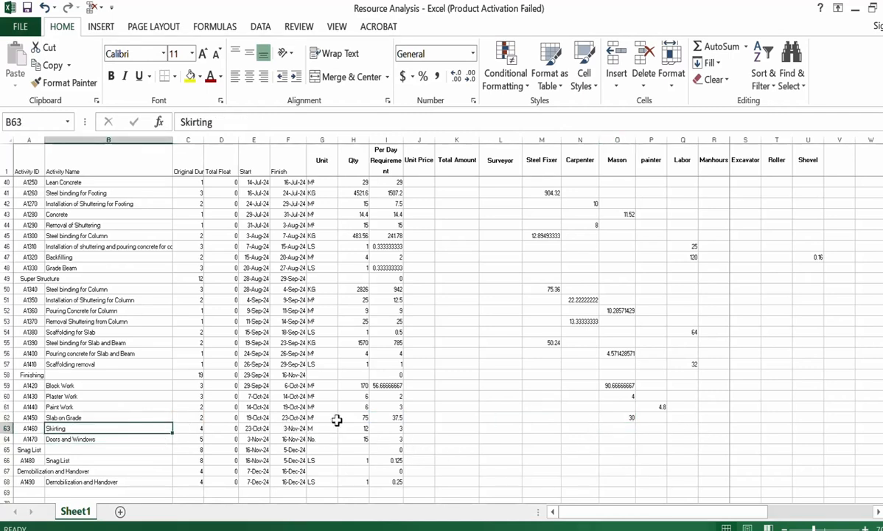
{"action": "left_click", "coordinate": [619, 426]}
{"action": "type", "text": "="}
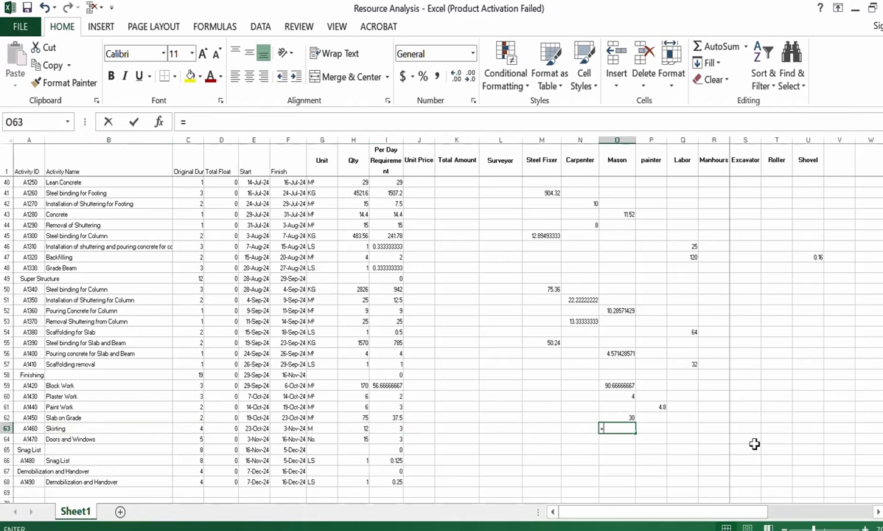
{"action": "key", "text": "XF86AudioRaiseVolume"}
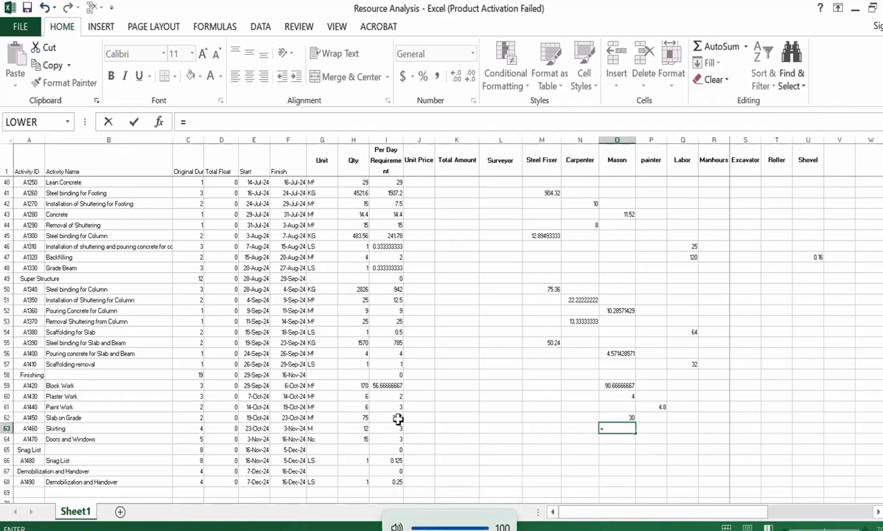
{"action": "left_click", "coordinate": [393, 428]}
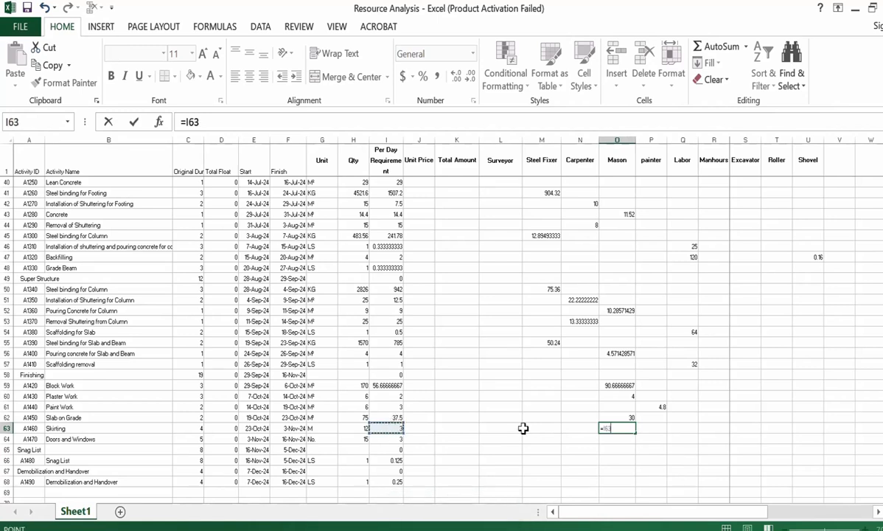
{"action": "type", "text": "/"}
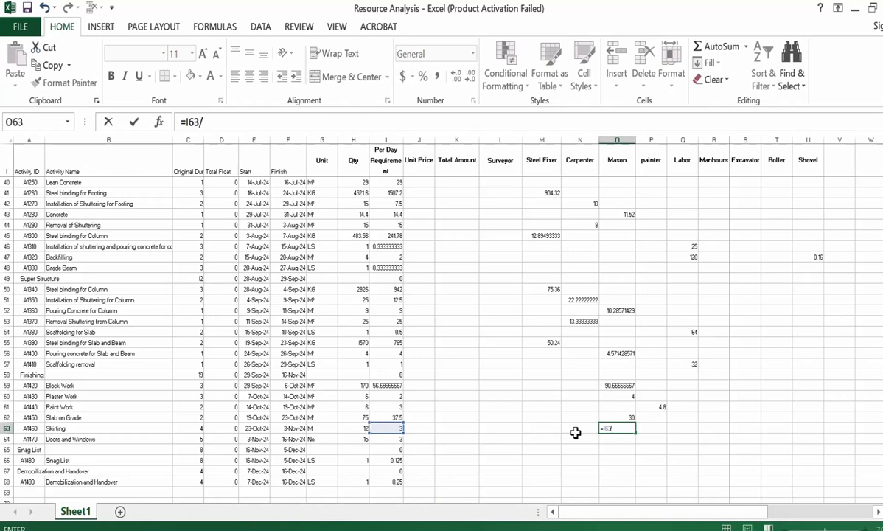
{"action": "type", "text": "12*8*"}
{"action": "left_click", "coordinate": [191, 428]}
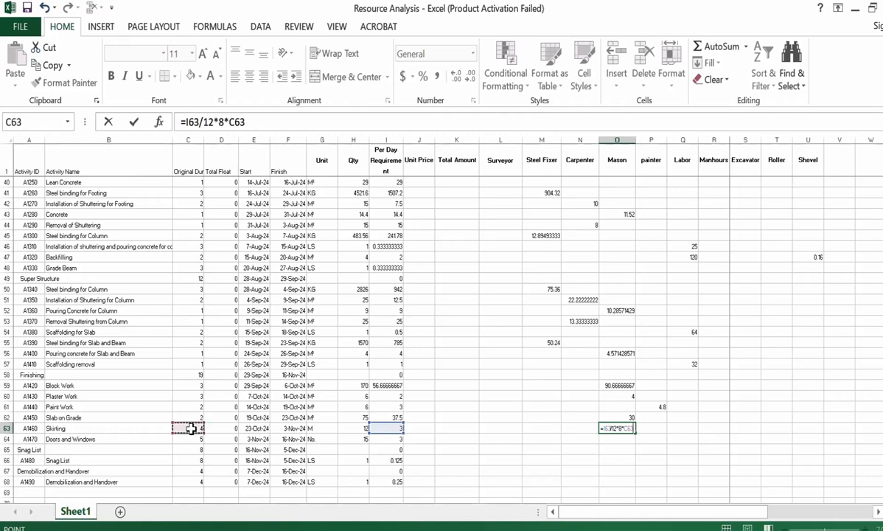
{"action": "key", "text": "Return"}
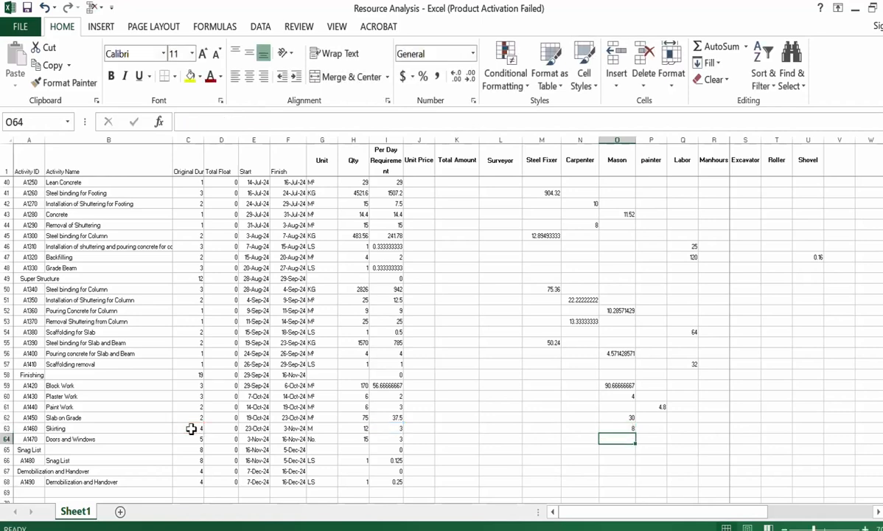
{"action": "left_click", "coordinate": [611, 427]}
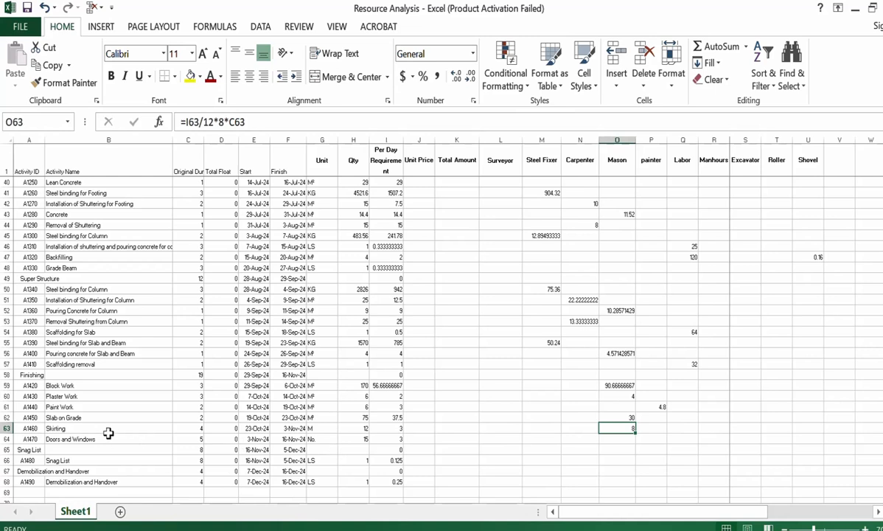
- Enter the labor formula =3*8*C64 for Doors and Windows in Q64, using a fixed crew number instead of the per-day requirement
{"action": "left_click", "coordinate": [163, 441]}
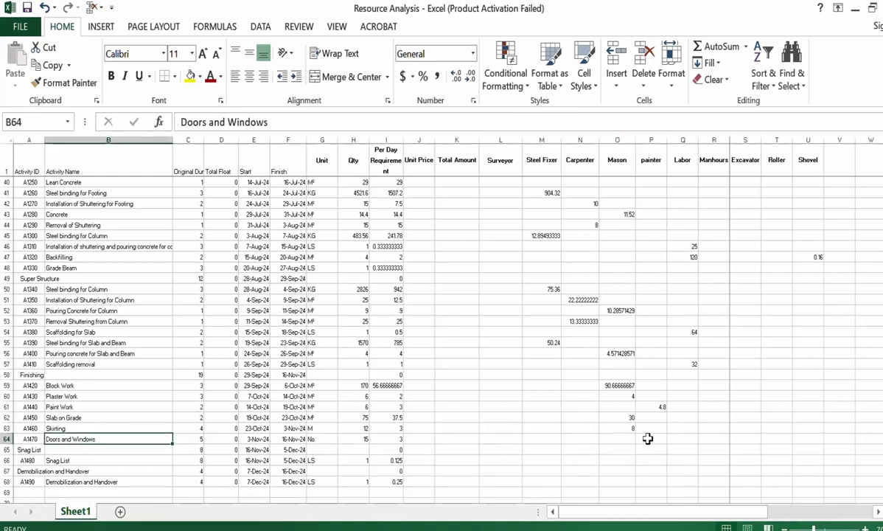
{"action": "left_click", "coordinate": [669, 438]}
{"action": "type", "text": "="}
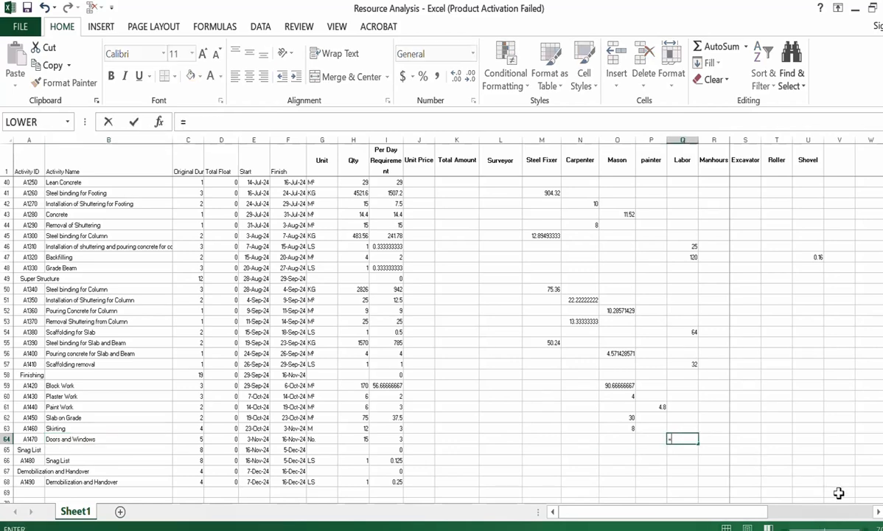
{"action": "left_click", "coordinate": [392, 439]}
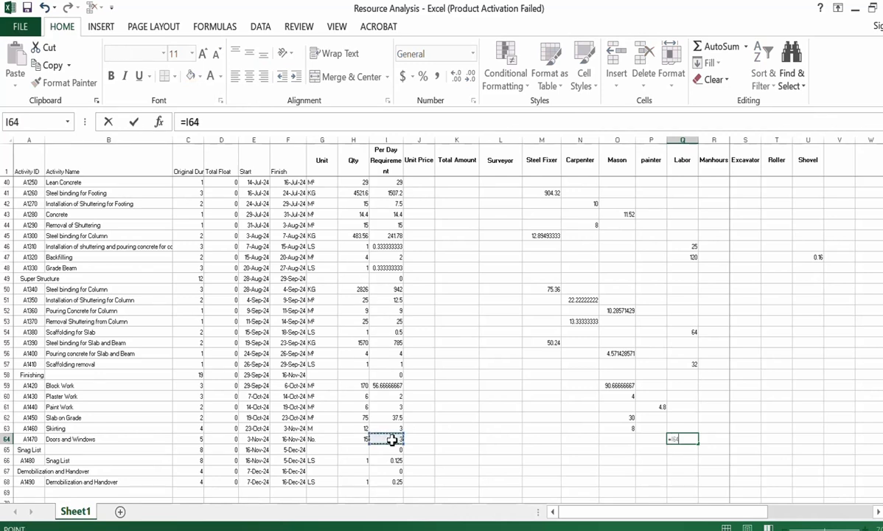
{"action": "type", "text": "/"}
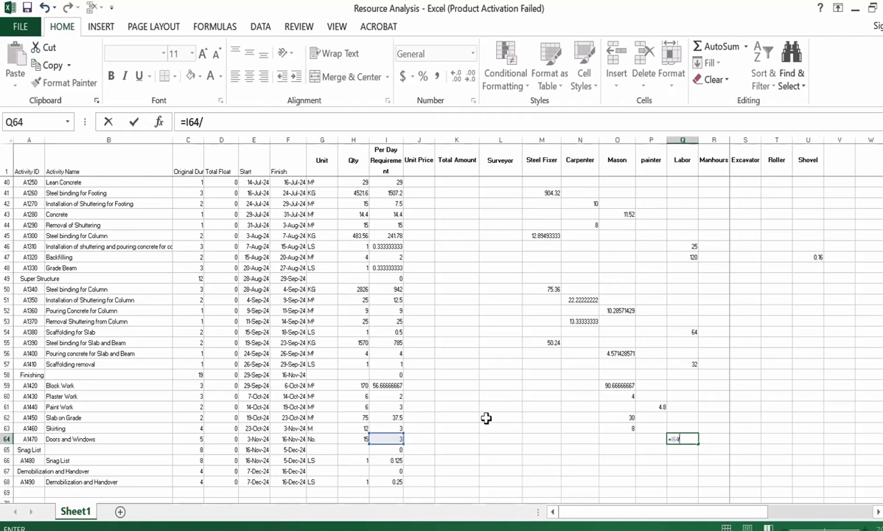
{"action": "key", "text": "BackSpace"}
{"action": "key", "text": "BackSpace"}
{"action": "key", "text": "BackSpace"}
{"action": "key", "text": "BackSpace"}
{"action": "type", "text": "3"}
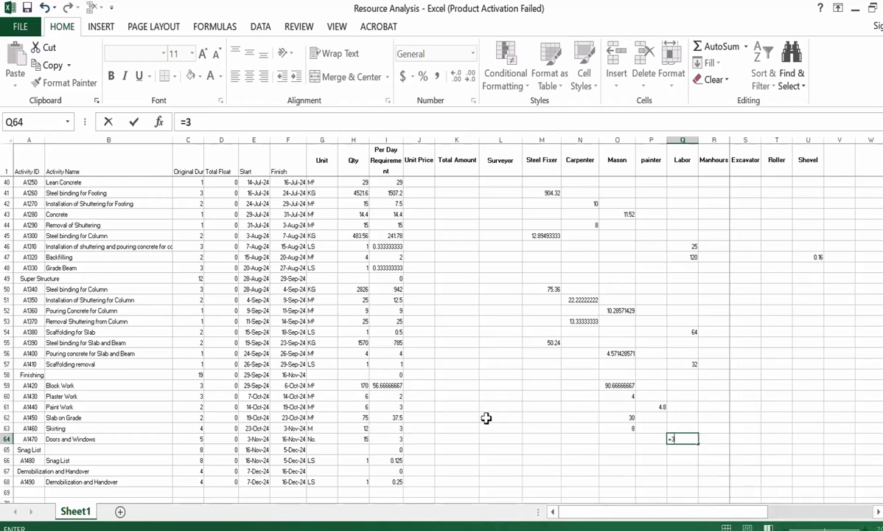
{"action": "type", "text": "*8*"}
{"action": "left_click", "coordinate": [178, 439]}
{"action": "key", "text": "Return"}
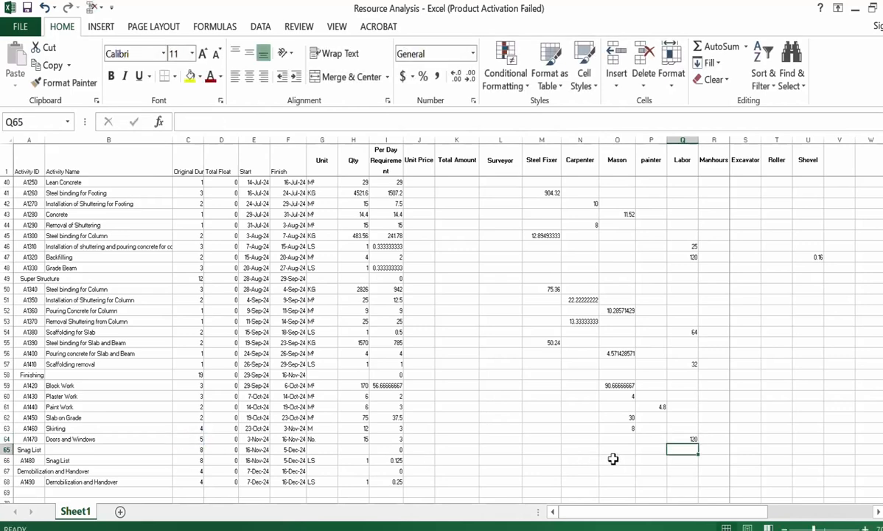
{"action": "left_click", "coordinate": [682, 436]}
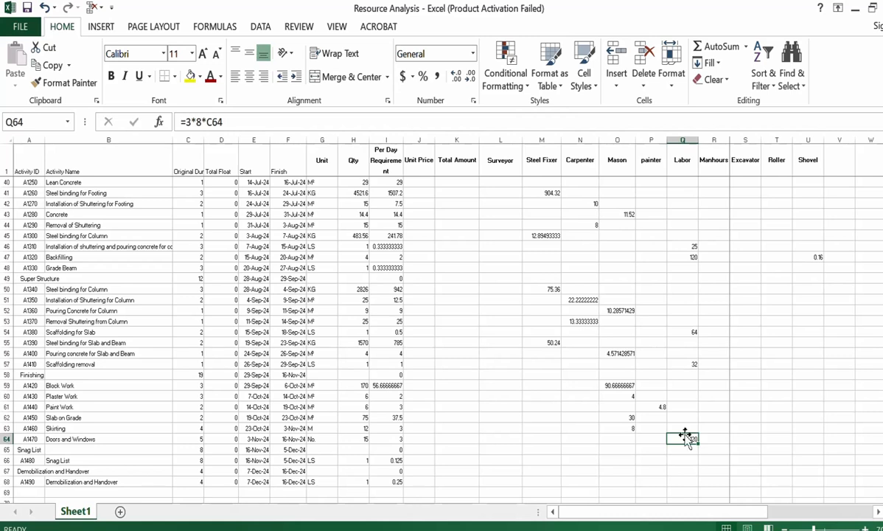
- Examine the Doors and Windows labor formula, the Snag List duration and labor cell, and the resource entries of the construction activities
{"action": "double_click", "coordinate": [684, 438]}
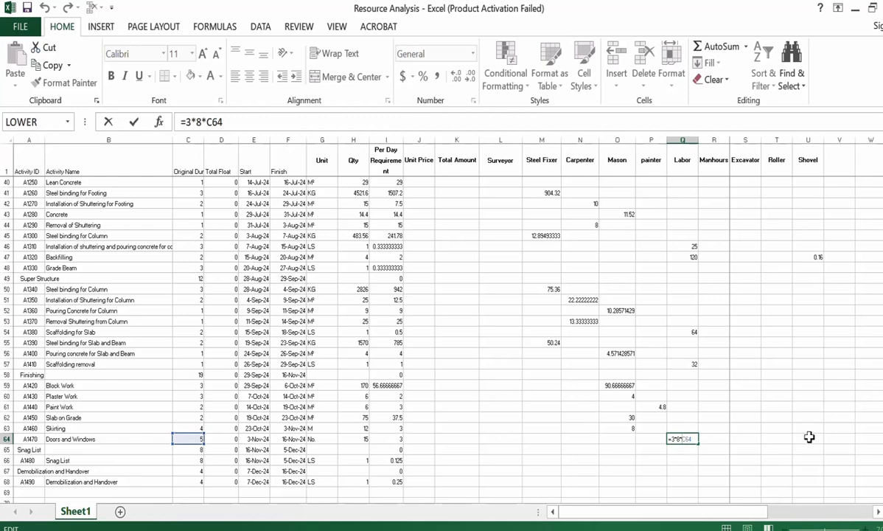
{"action": "key", "text": "ctrl+Return"}
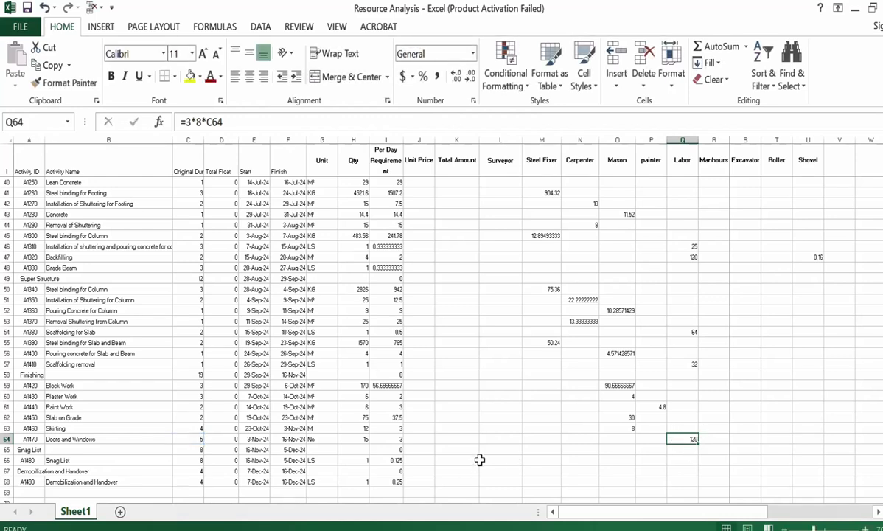
{"action": "left_click", "coordinate": [126, 460]}
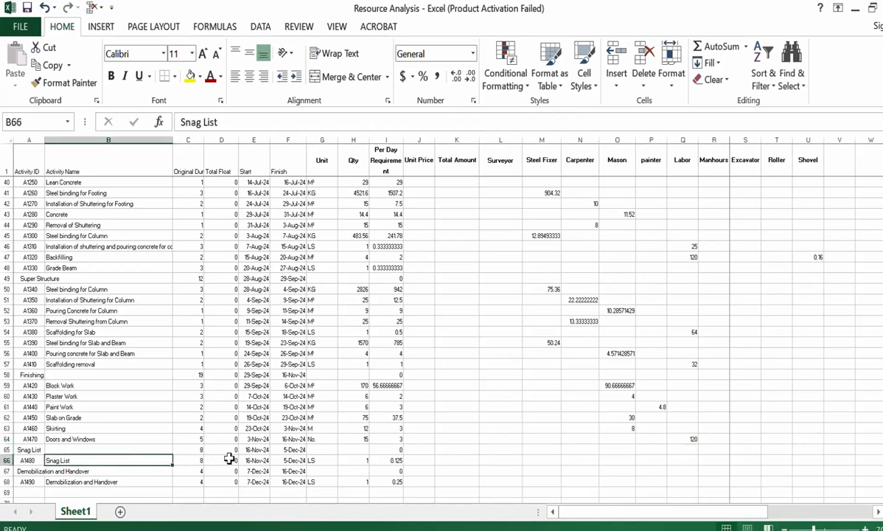
{"action": "left_click", "coordinate": [186, 460]}
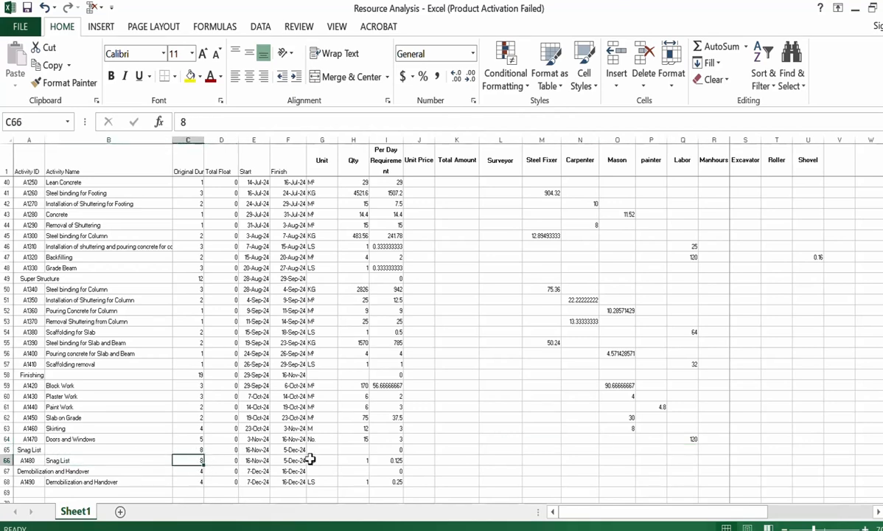
{"action": "left_click", "coordinate": [685, 457]}
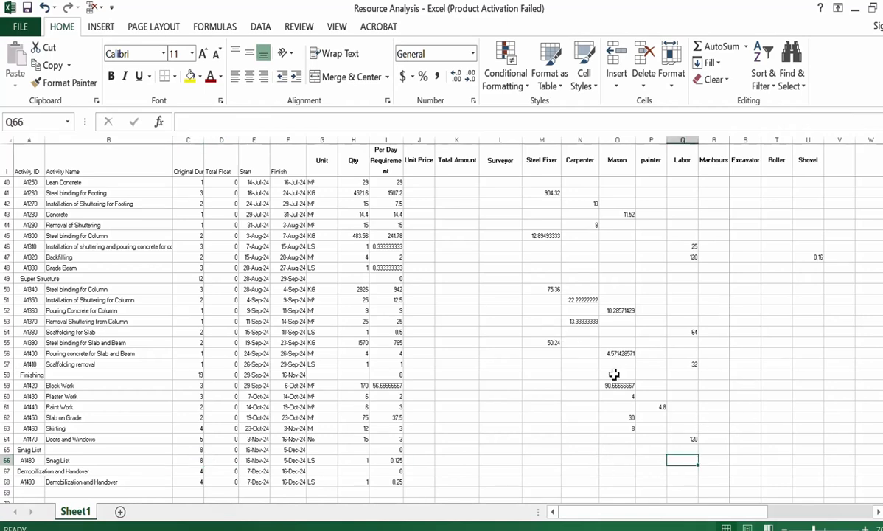
{"action": "scroll", "coordinate": [629, 447], "scroll_direction": "down", "scroll_amount": 1}
{"action": "scroll", "coordinate": [605, 451], "scroll_direction": "up", "scroll_amount": 5}
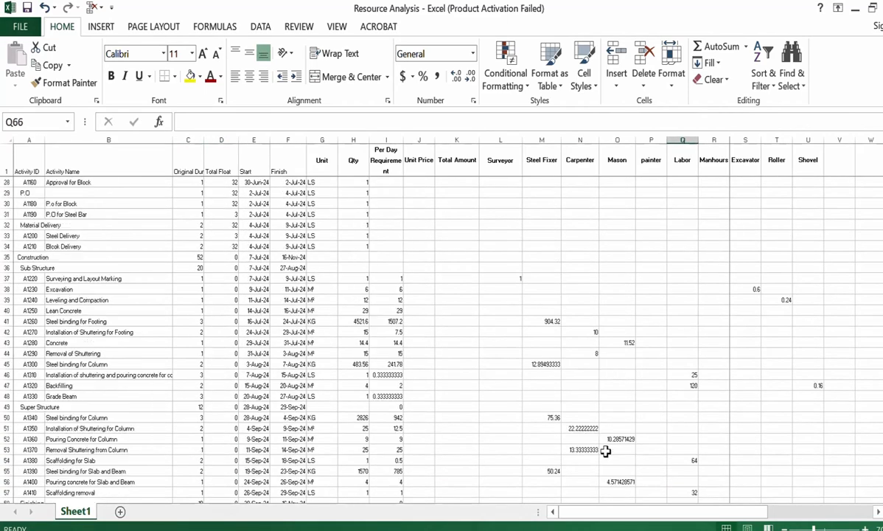
{"action": "scroll", "coordinate": [605, 451], "scroll_direction": "up", "scroll_amount": 2}
{"action": "scroll", "coordinate": [605, 452], "scroll_direction": "down", "scroll_amount": 4}
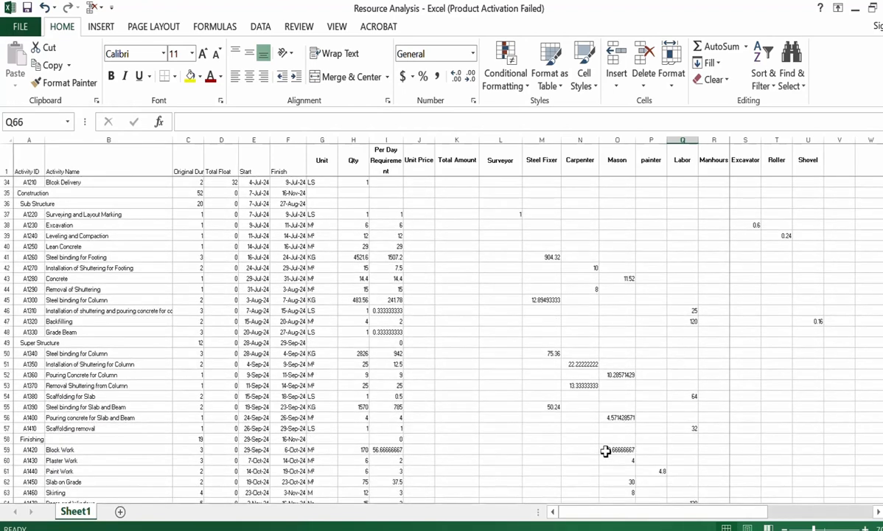